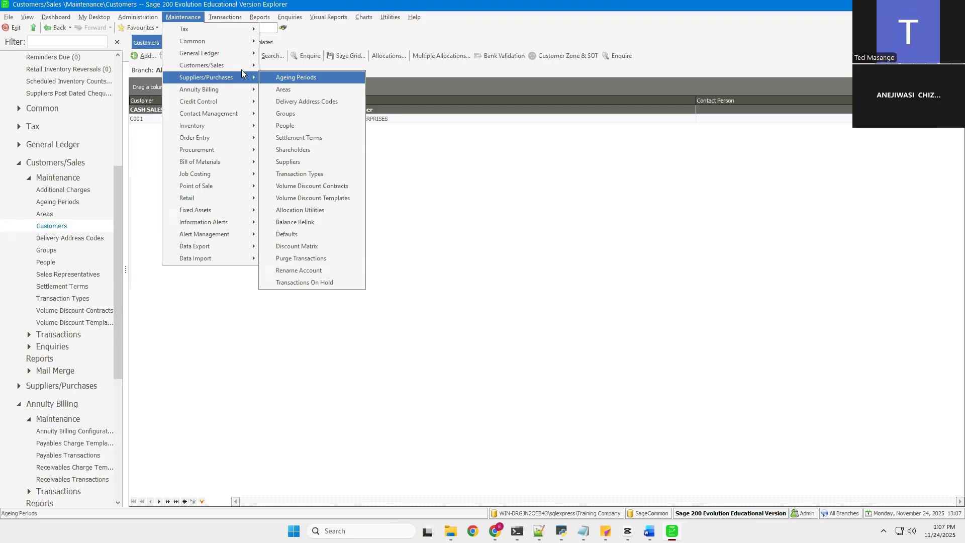
Step: Open the supplier ageing periods and examine the new-period options with Daily descriptions and 7 Days and Custom intervals, without saving
mouse_move(239, 66)
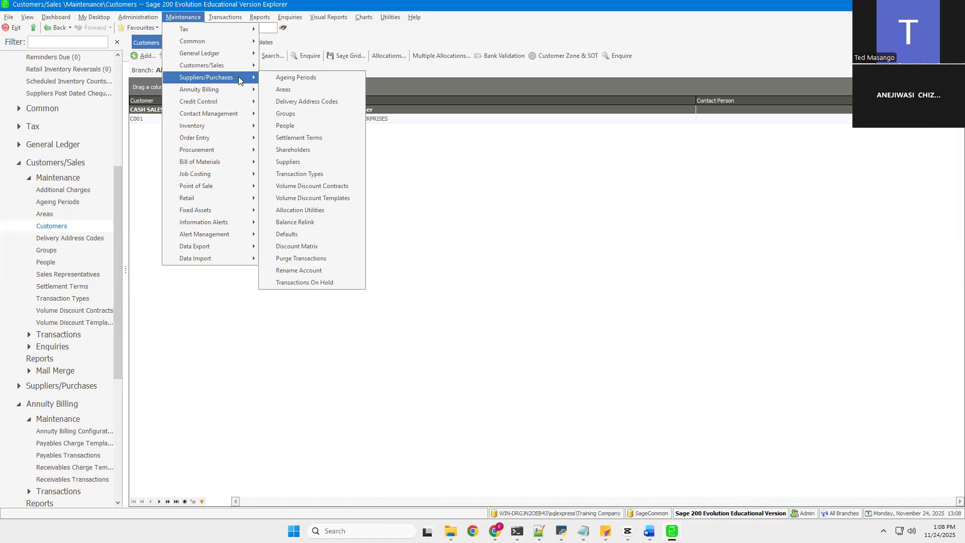
left_click(291, 79)
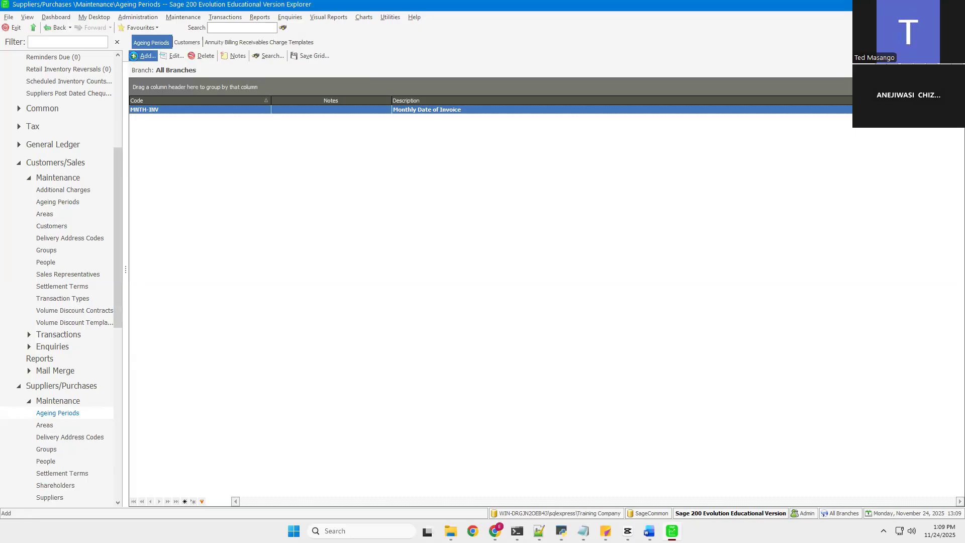
left_click(134, 57)
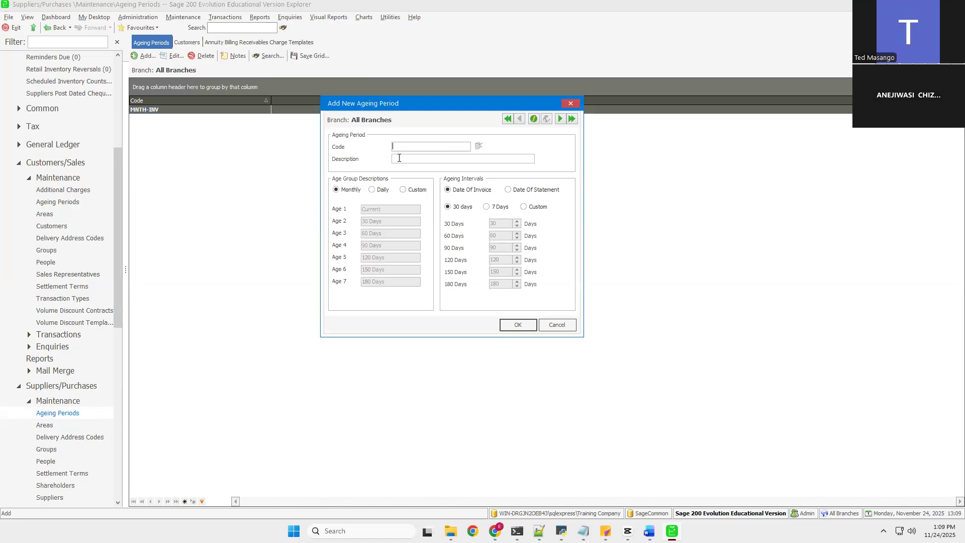
left_click(371, 190)
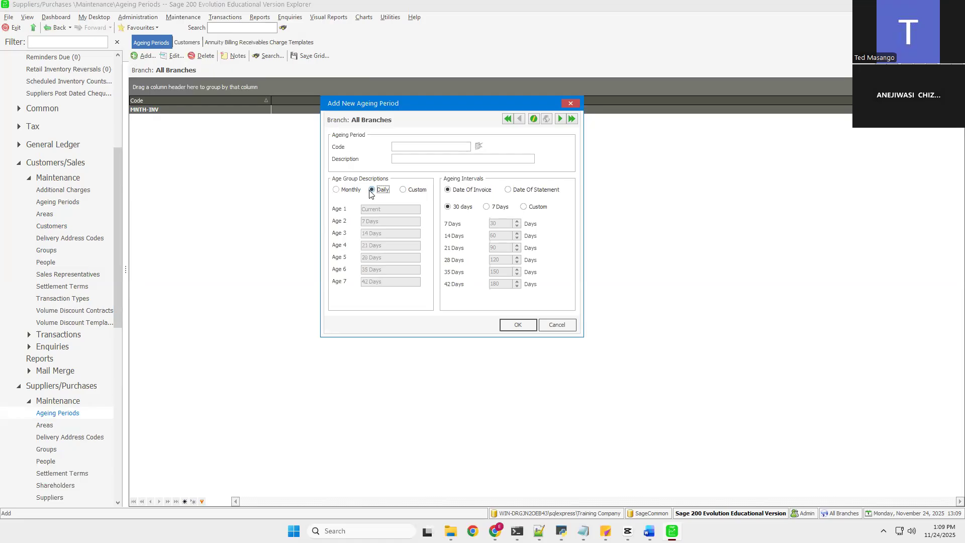
left_click(486, 207)
left_click(523, 207)
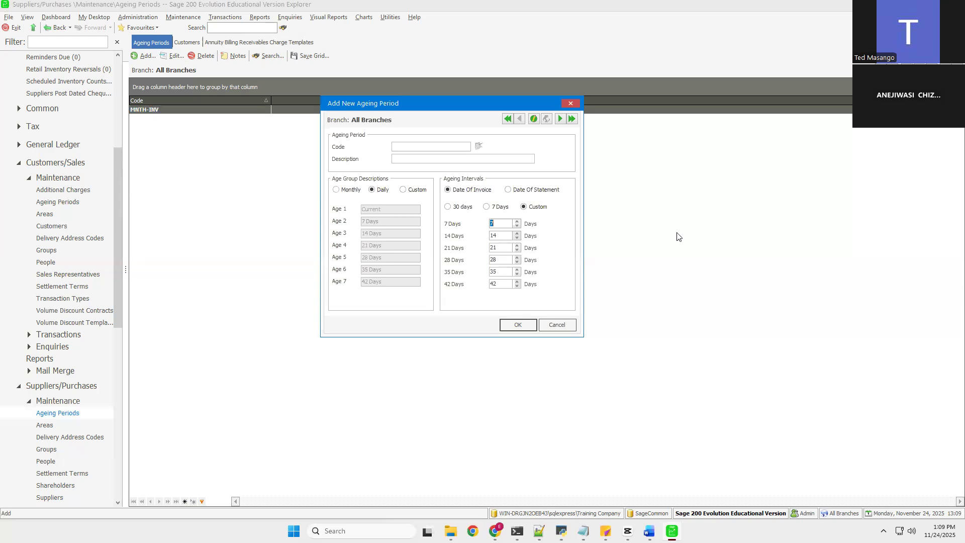
left_click(558, 325)
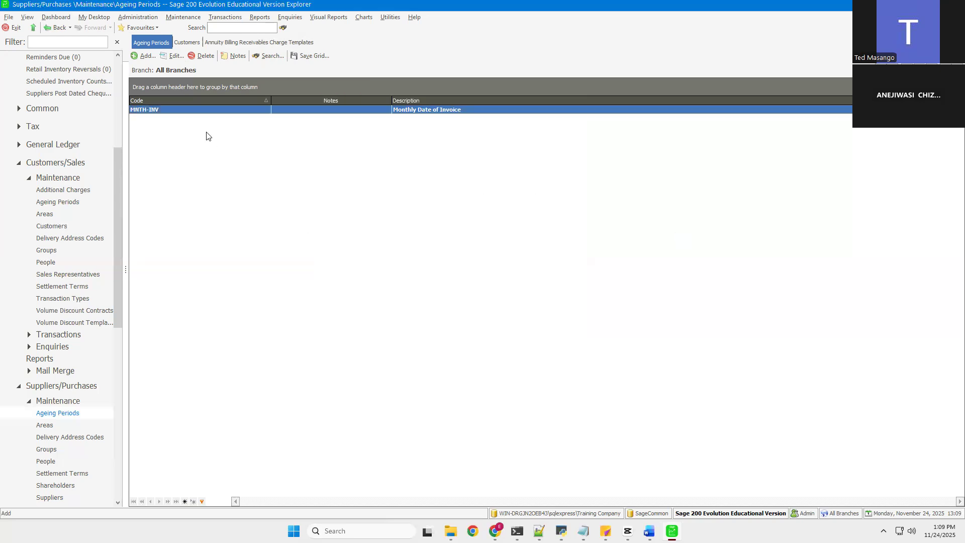
Step: Open the supplier areas list and view the blank new-area form, closing it without saving
left_click(179, 18)
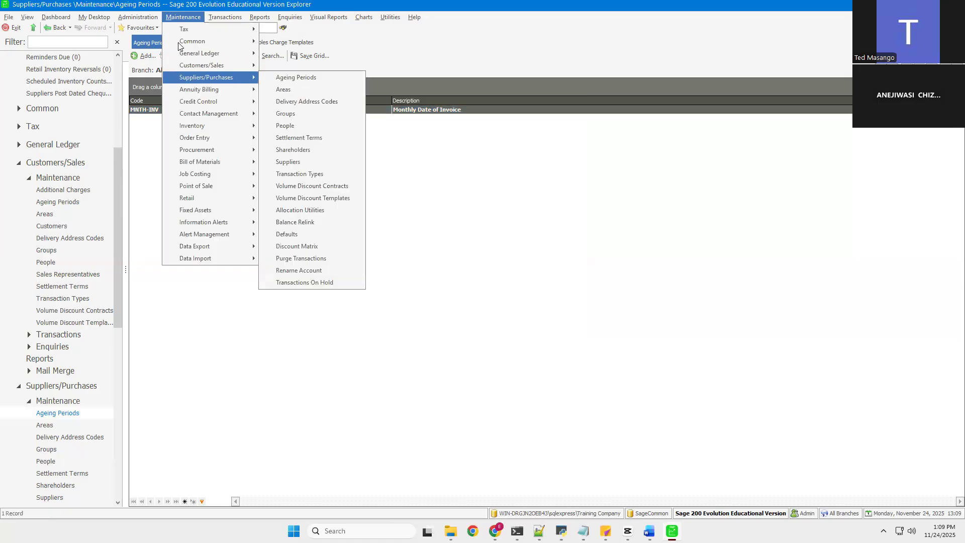
left_click(185, 19)
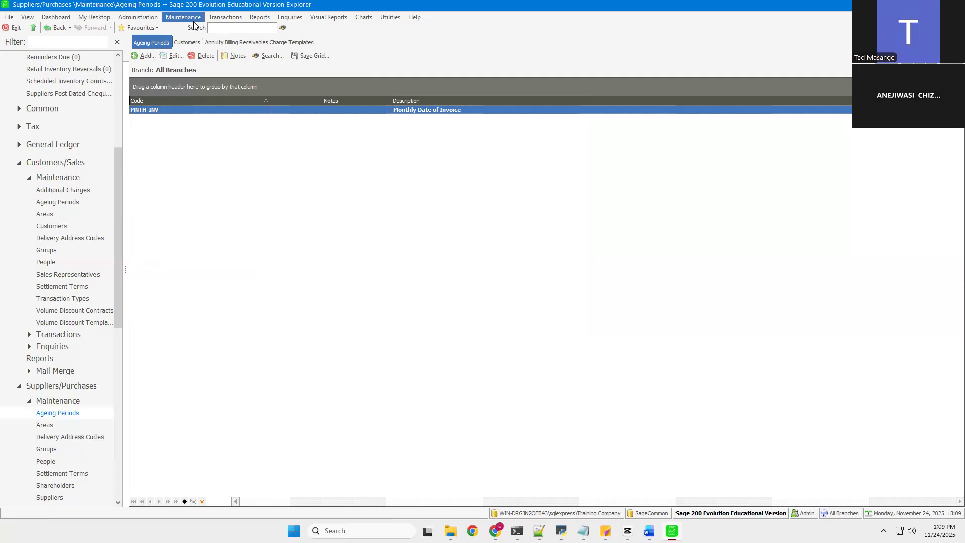
left_click(193, 20)
mouse_move(208, 78)
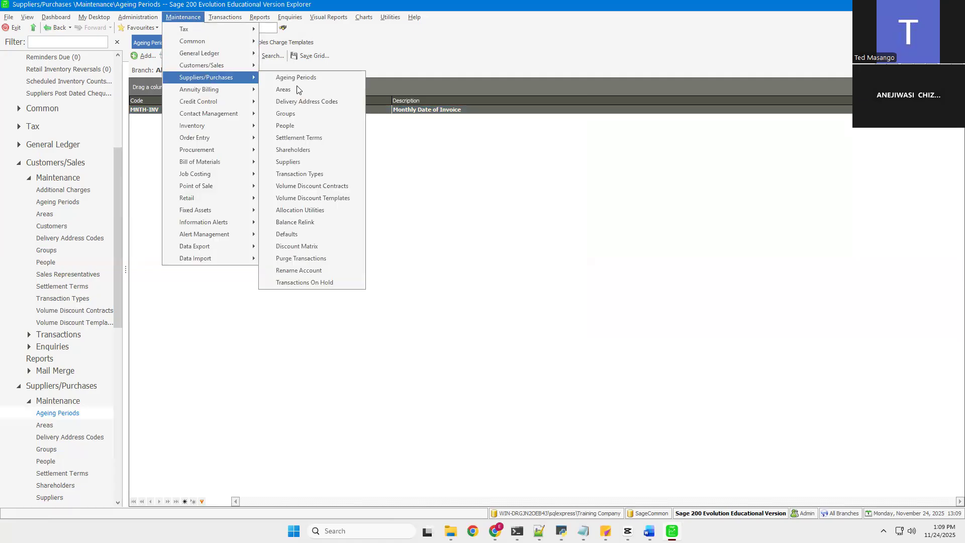
left_click(283, 89)
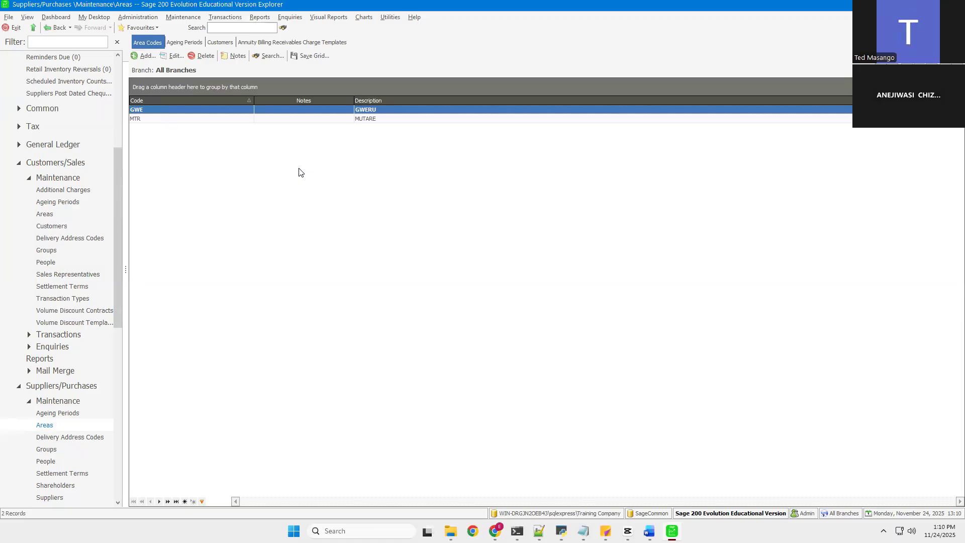
left_click(146, 56)
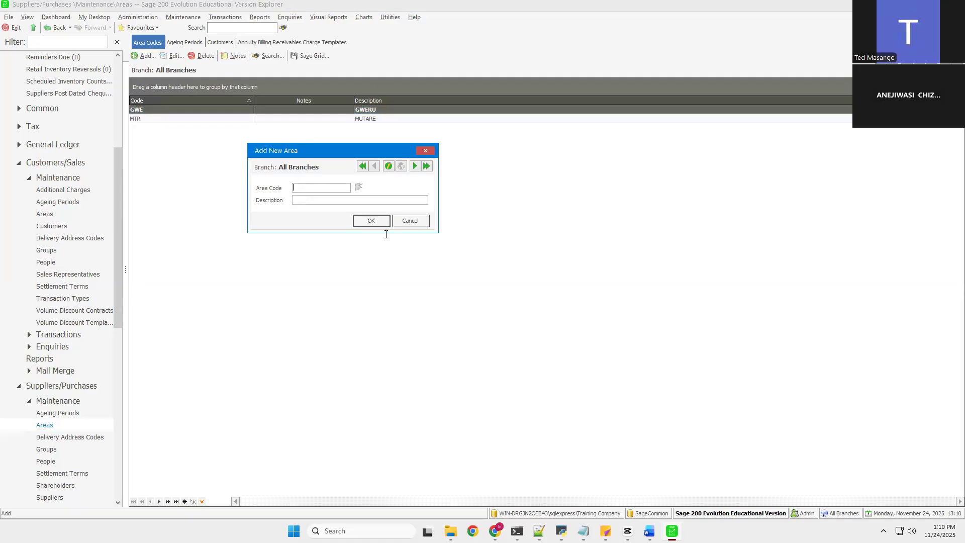
left_click(400, 221)
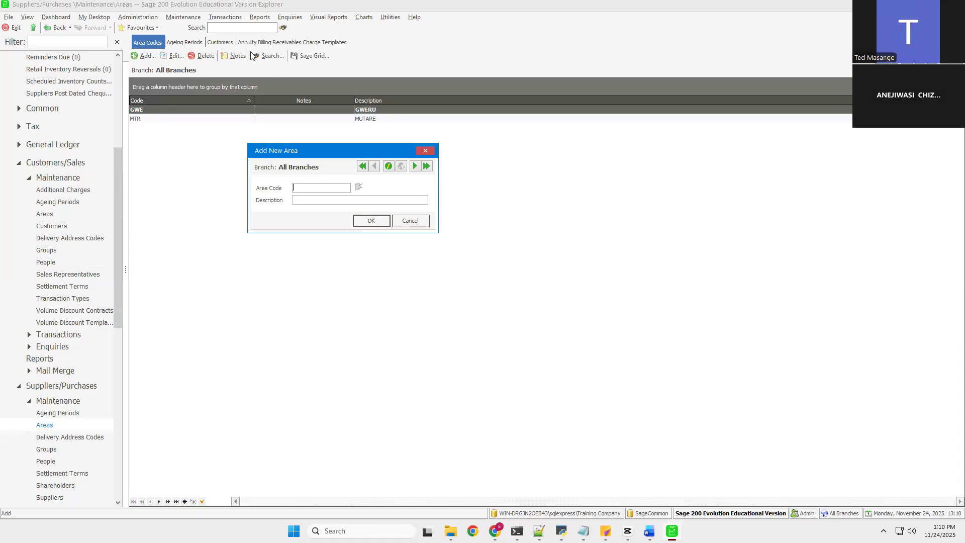
Step: Open the list of delivery address codes for suppliers
left_click(184, 17)
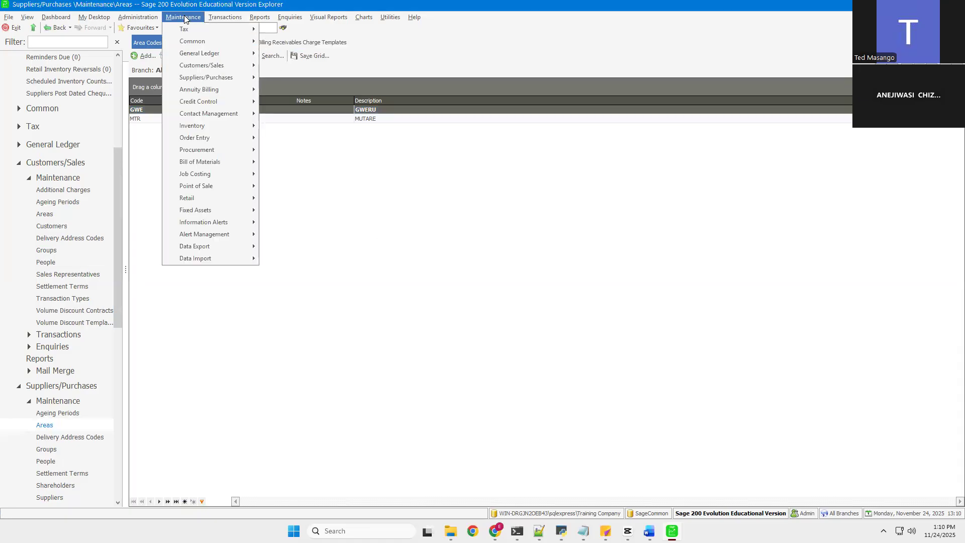
mouse_move(216, 78)
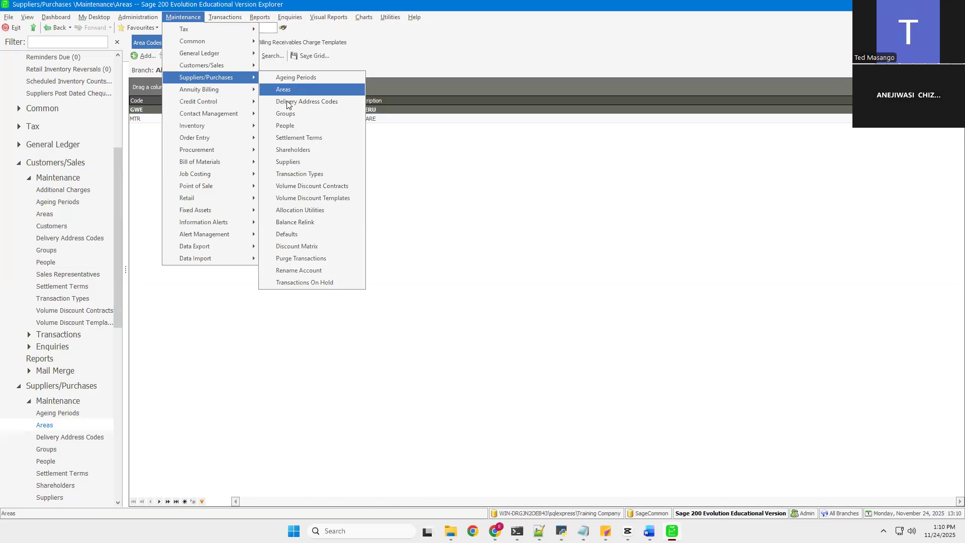
left_click(288, 103)
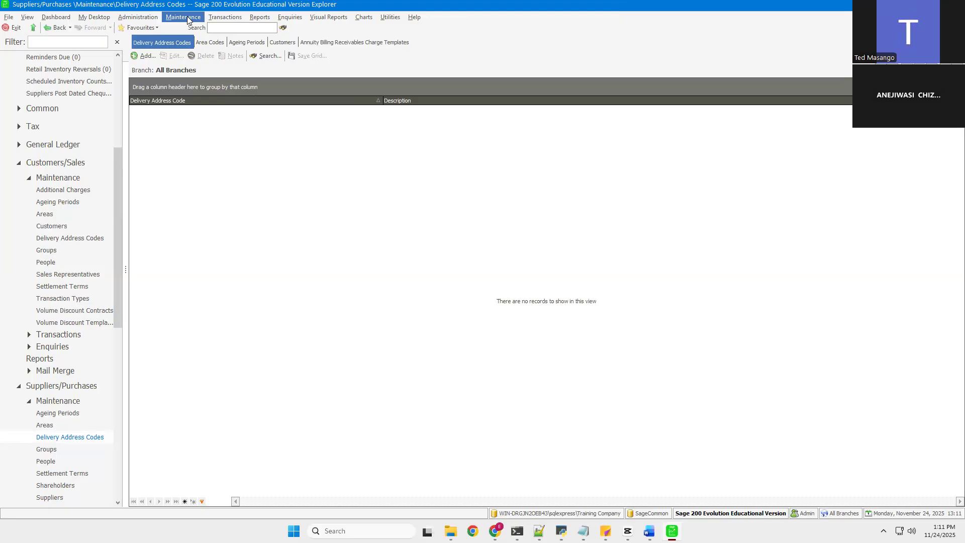
Step: Add a supplier group with the code COADIALS and the description CODIALS
left_click(187, 19)
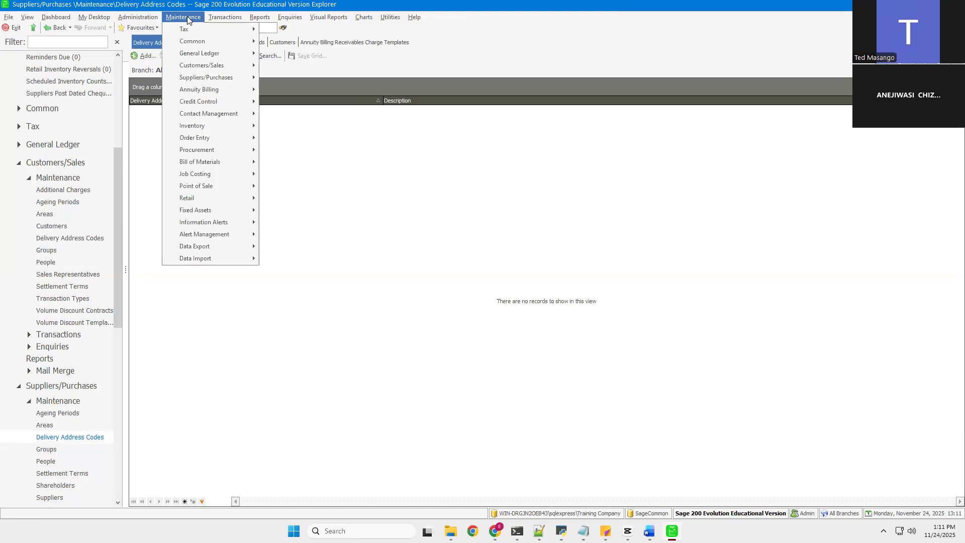
mouse_move(192, 79)
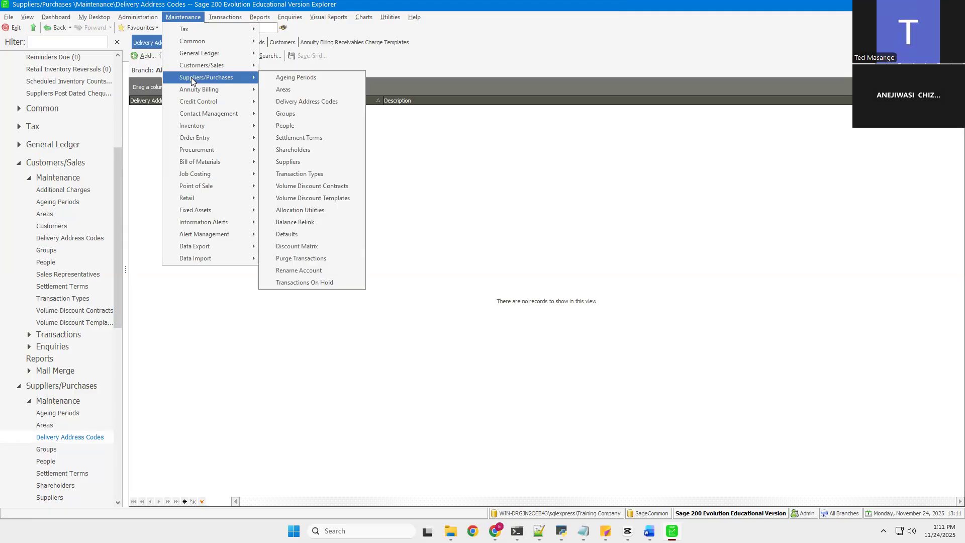
left_click(287, 114)
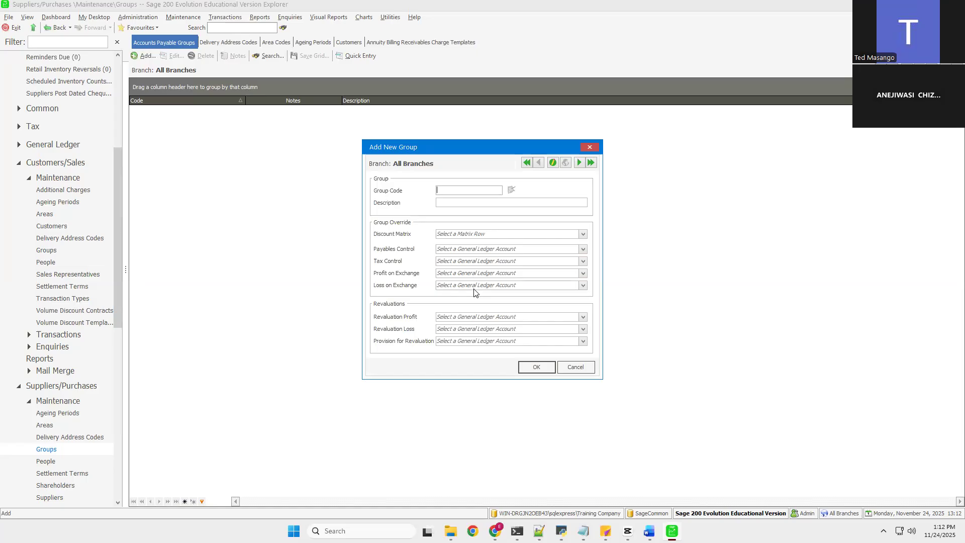
type("C")
type("O")
type("ADIAL")
type("CODIALS")
left_click(536, 370)
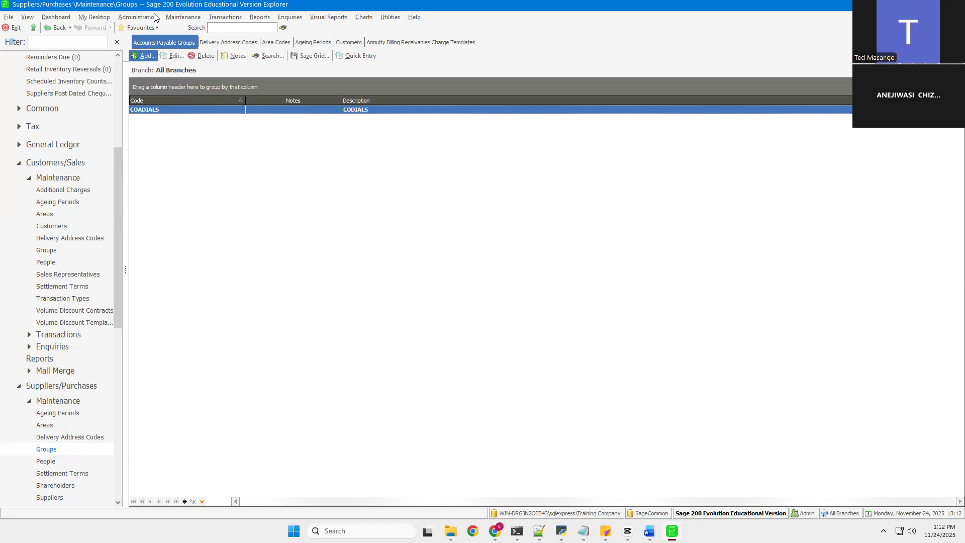
Step: Open the supplier settlement terms and view the fields for a new settlement term, closing the form without saving
left_click(179, 20)
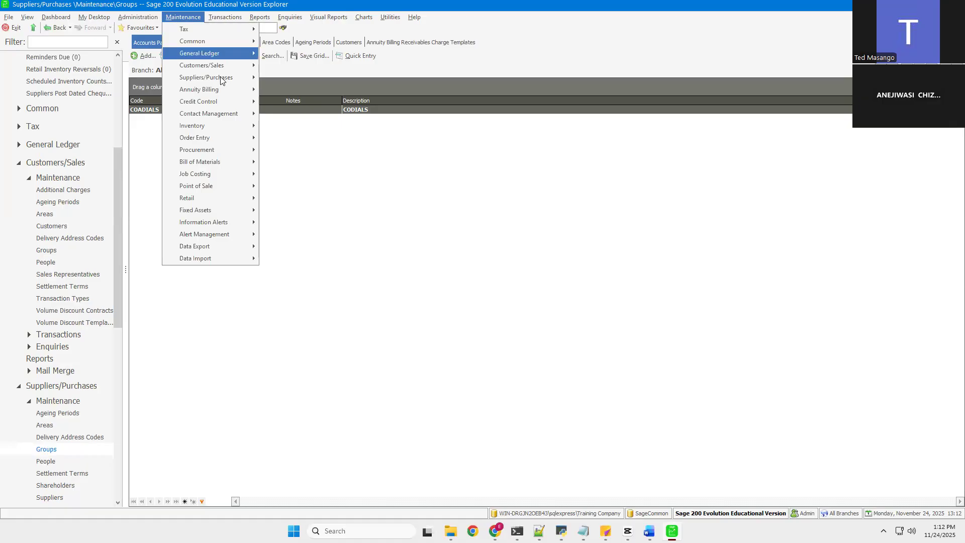
mouse_move(220, 77)
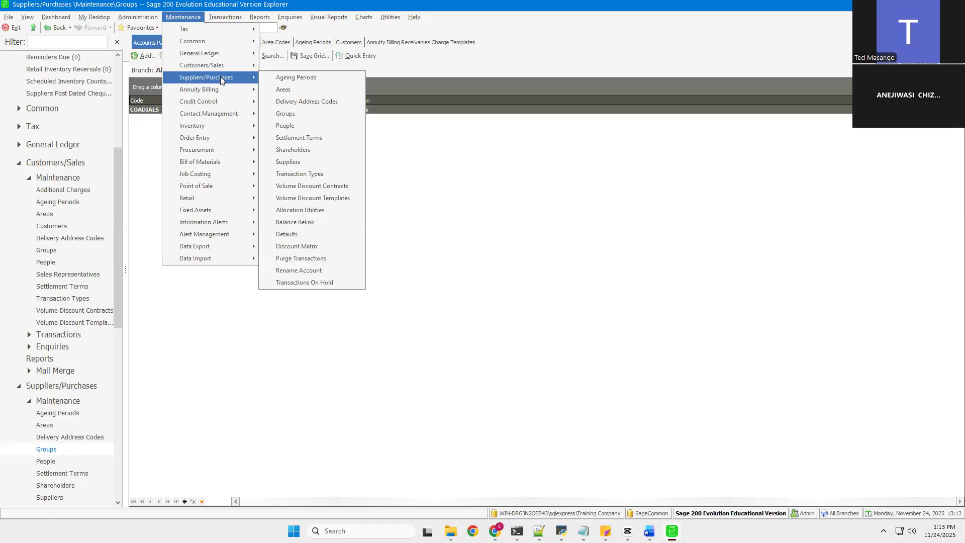
left_click(291, 142)
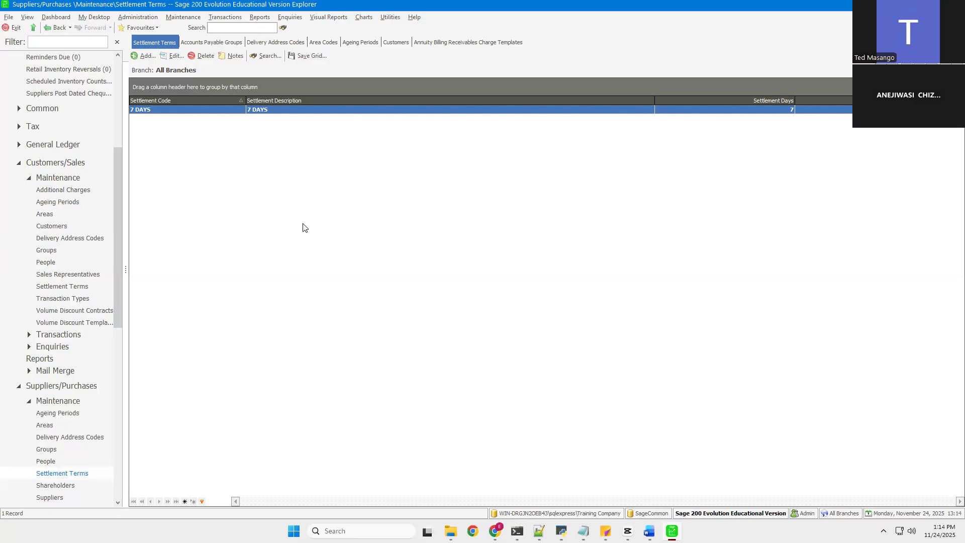
left_click(136, 56)
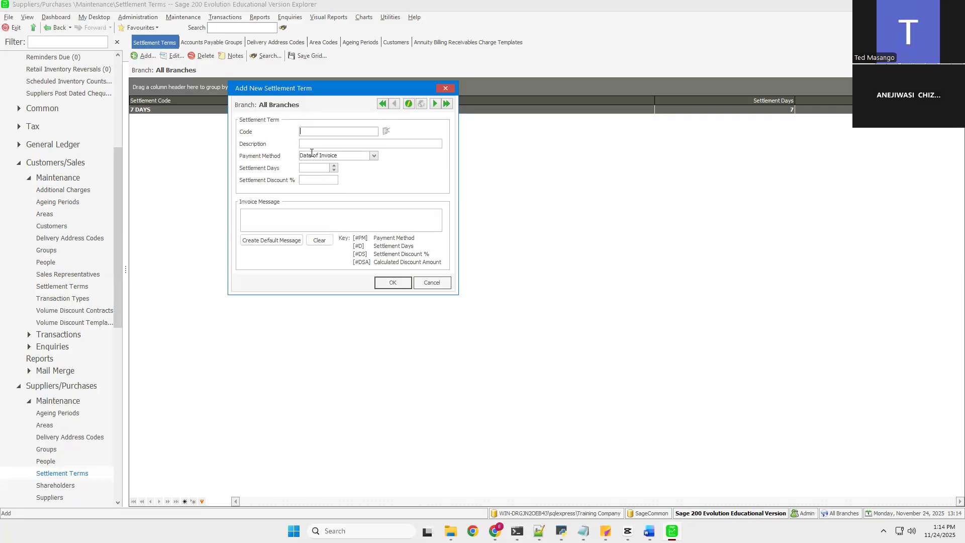
left_click(432, 283)
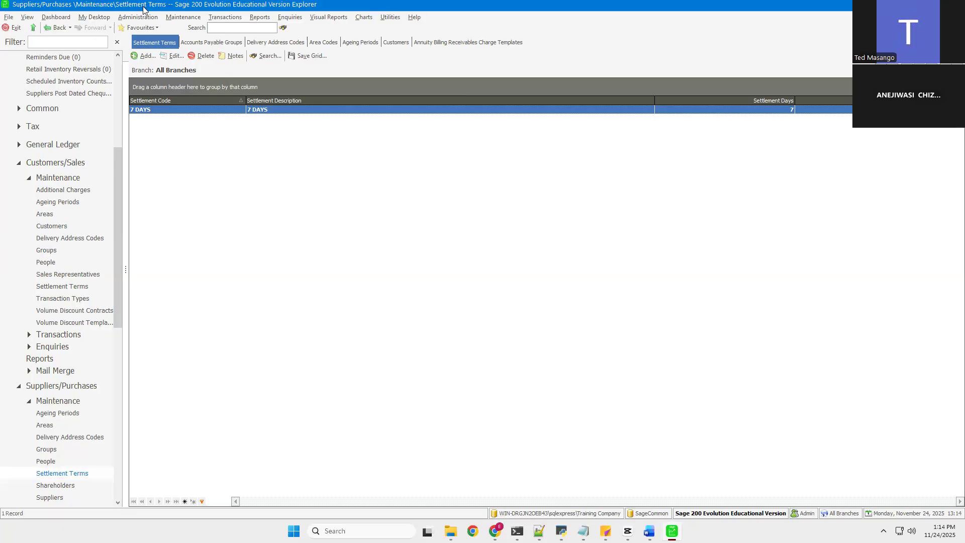
Step: Open the supplier shareholders list and view the fields for a new shareholder, closing the form without saving
left_click(185, 19)
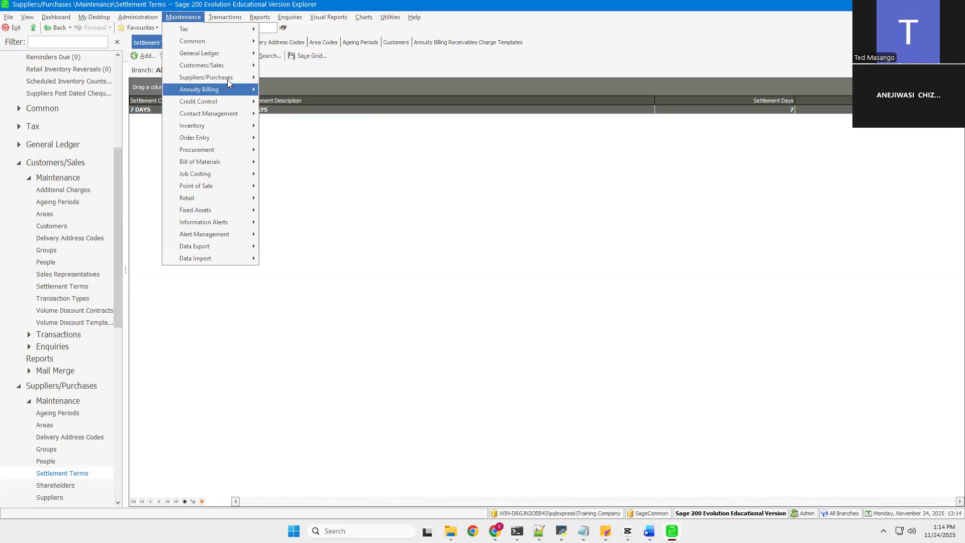
mouse_move(236, 80)
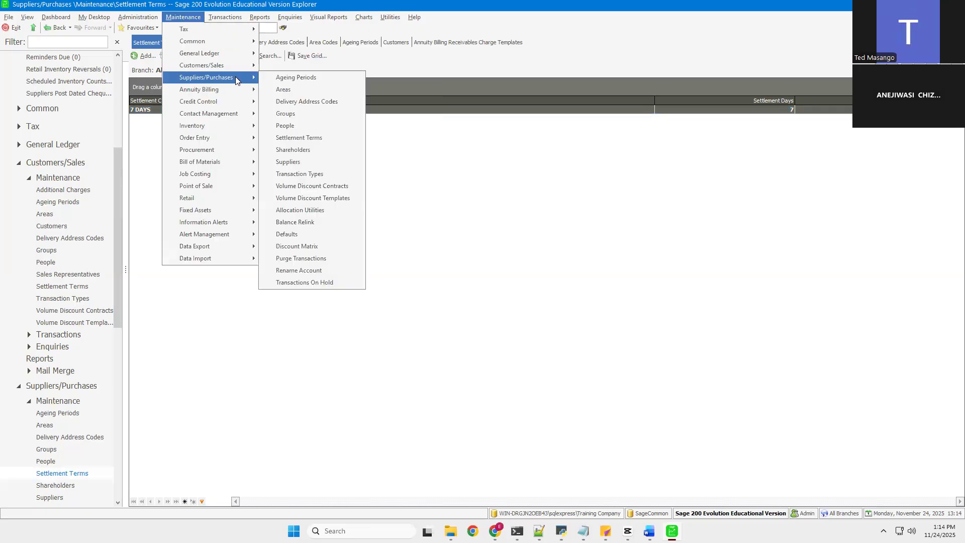
left_click(293, 150)
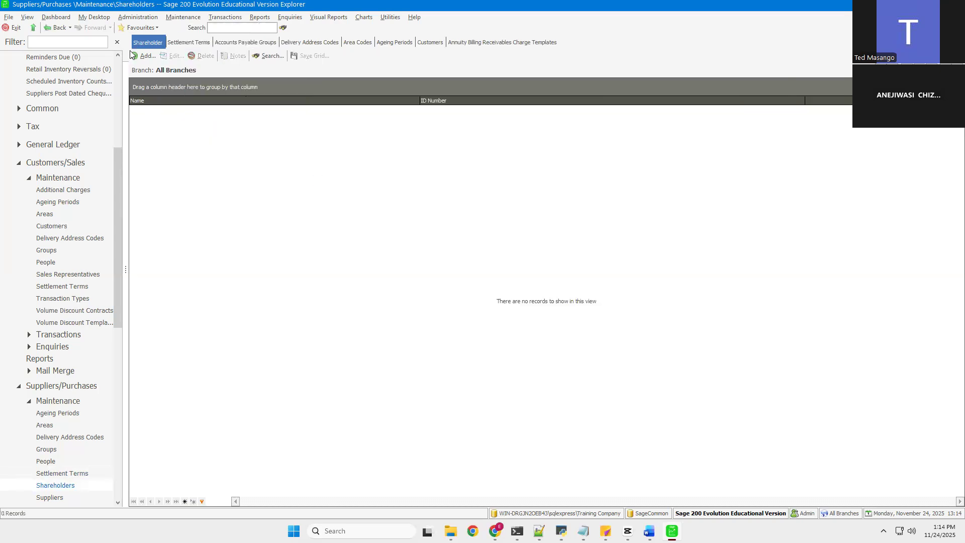
left_click(140, 56)
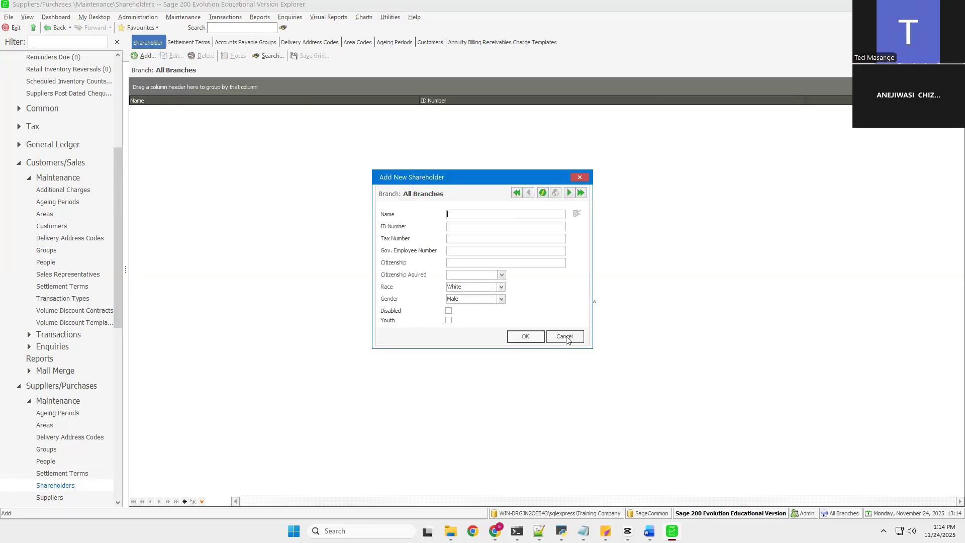
left_click(560, 335)
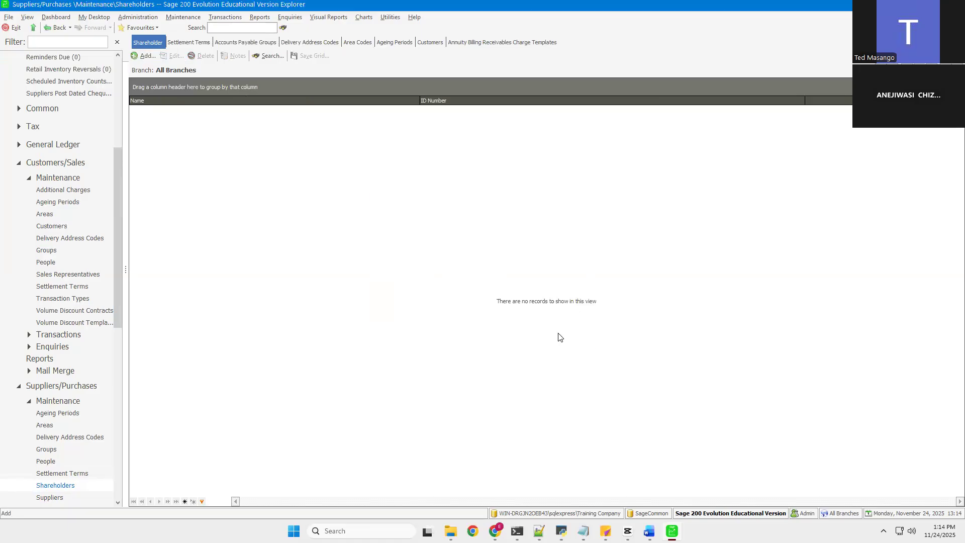
Step: Open the supplier transaction types list to review its codes and linked accounts
left_click(184, 17)
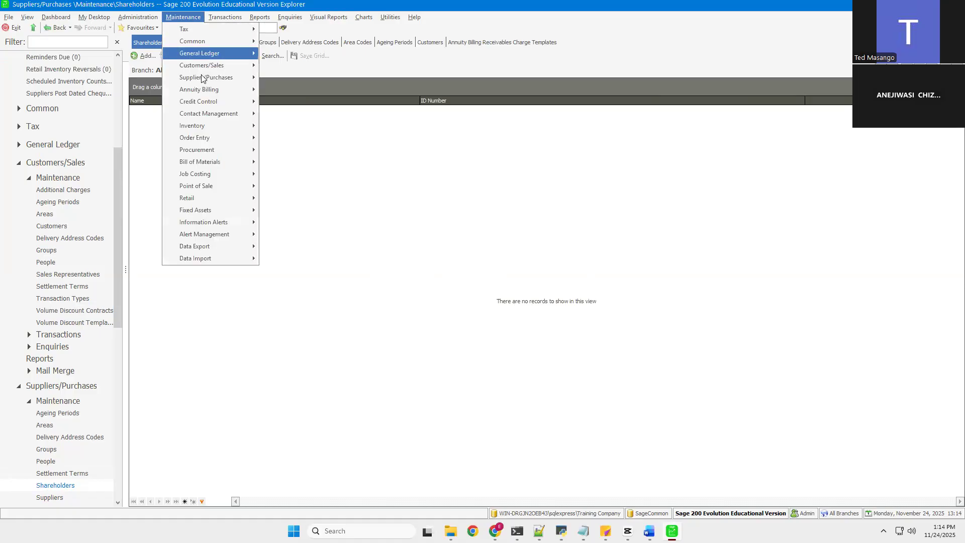
mouse_move(201, 78)
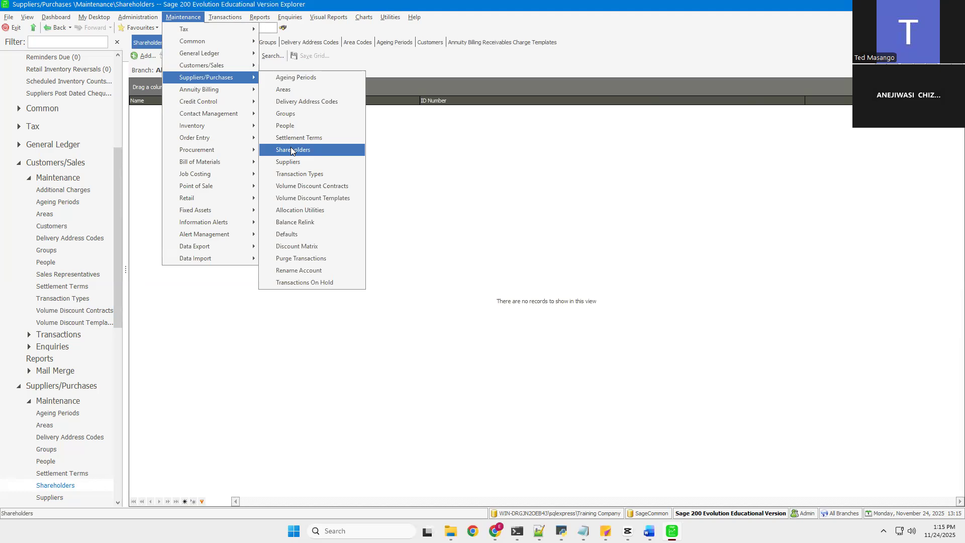
left_click(292, 175)
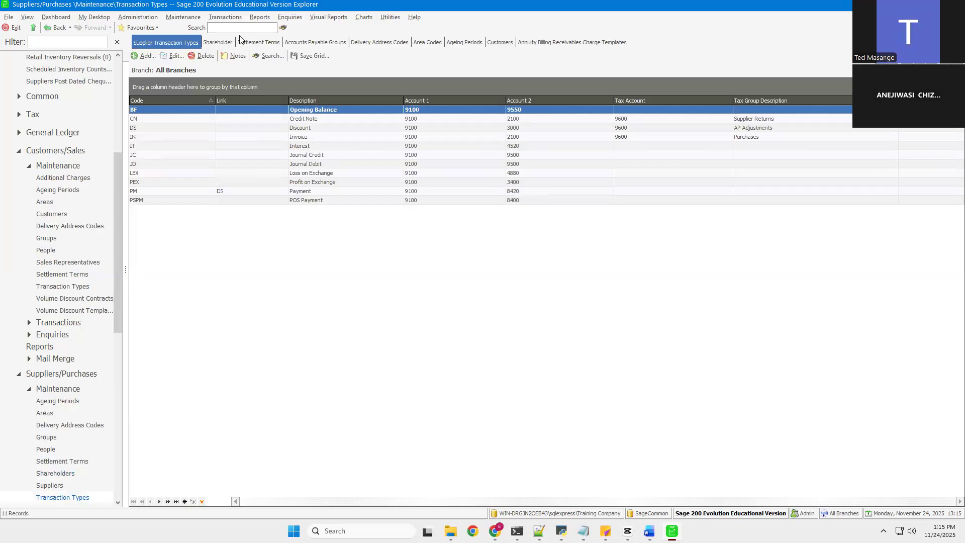
Step: Open the volume discount contracts list for suppliers
left_click(226, 17)
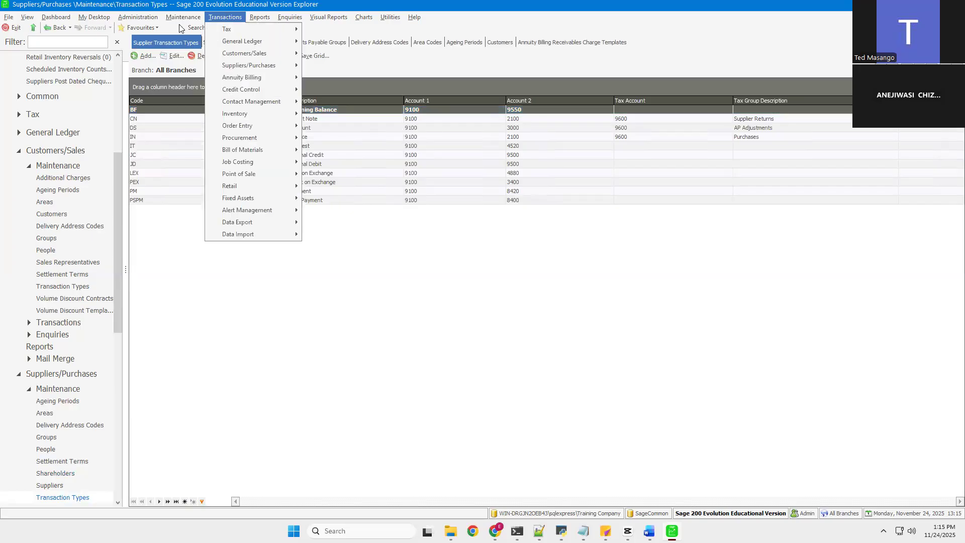
mouse_move(183, 17)
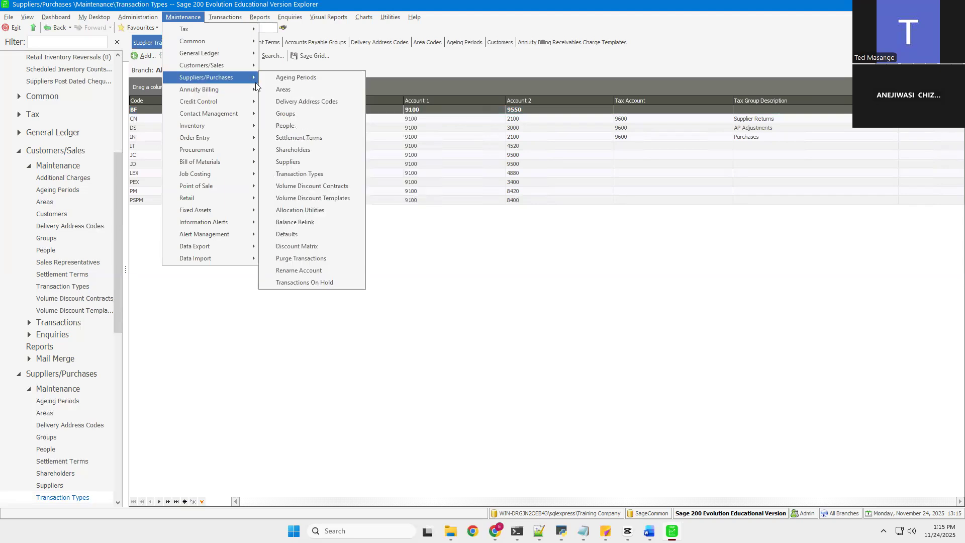
left_click(314, 186)
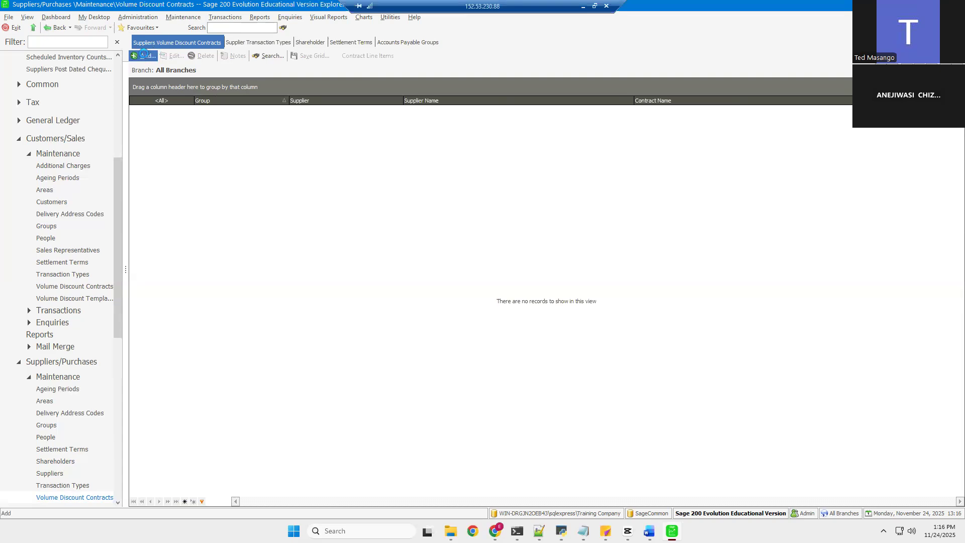
Step: View the fields for a new supplier volume discount contract, closing the form without saving
left_click(143, 53)
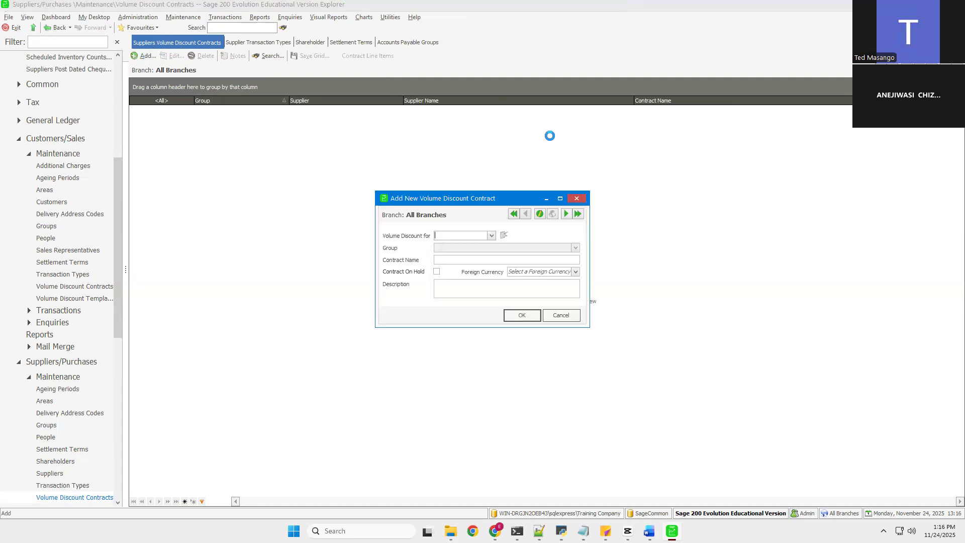
left_click(561, 315)
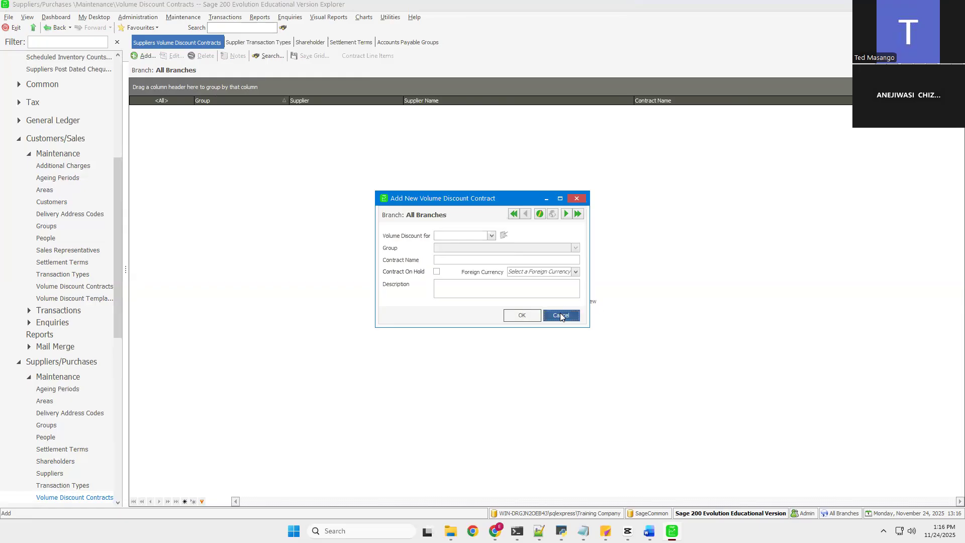
Step: Open the Allocation Utilities for suppliers to review the unallocate and reallocate options
left_click(173, 18)
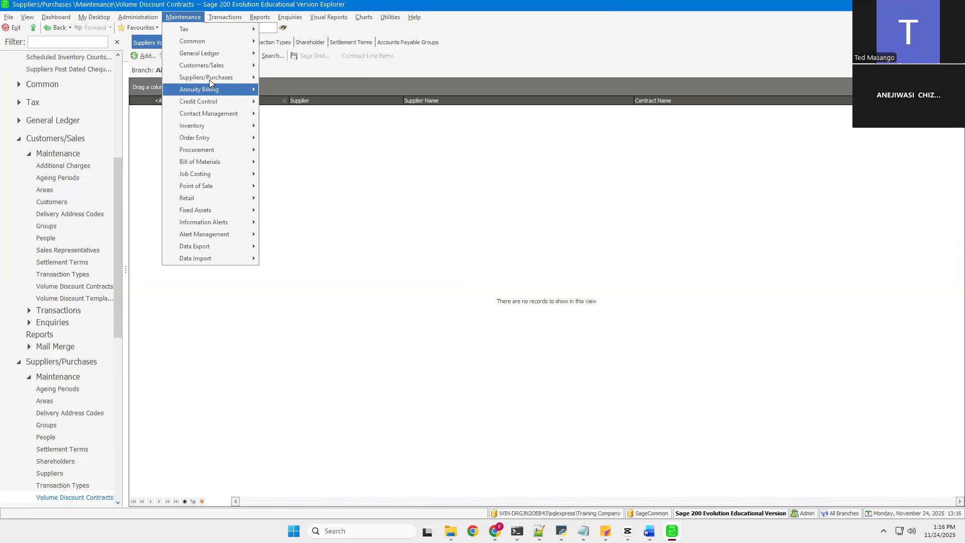
mouse_move(210, 84)
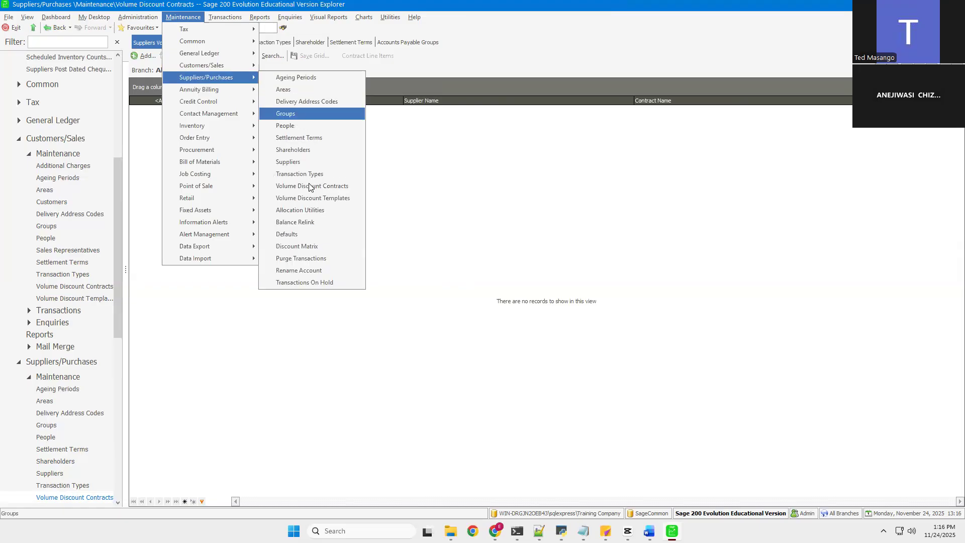
left_click(292, 210)
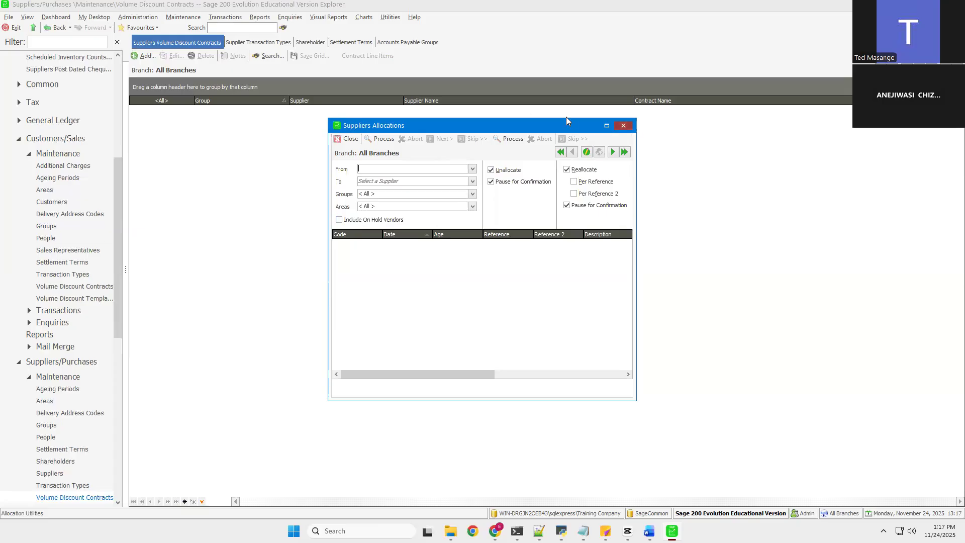
Step: Open the Balance Relink utility for Suppliers/Purchases to view its recalculation options, closing it without starting the routine
left_click(186, 17)
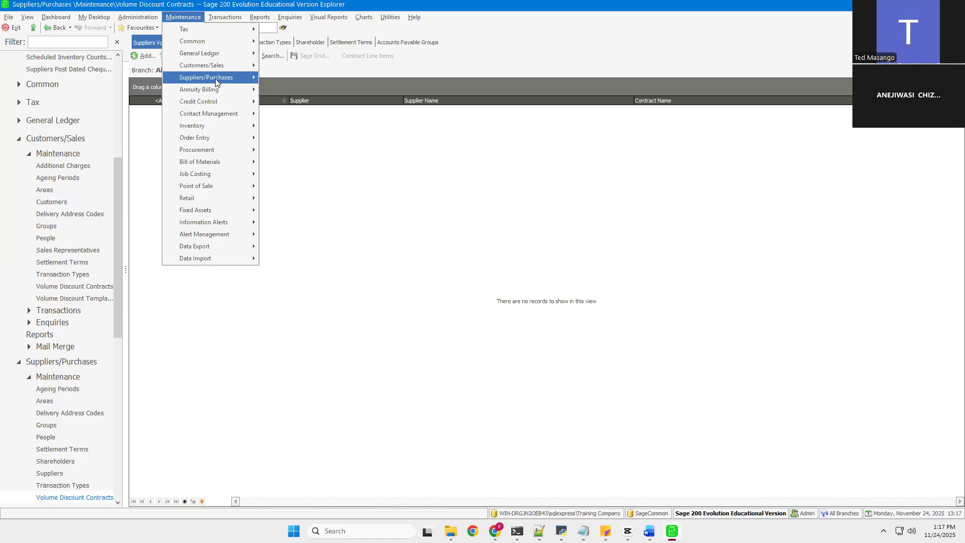
mouse_move(215, 82)
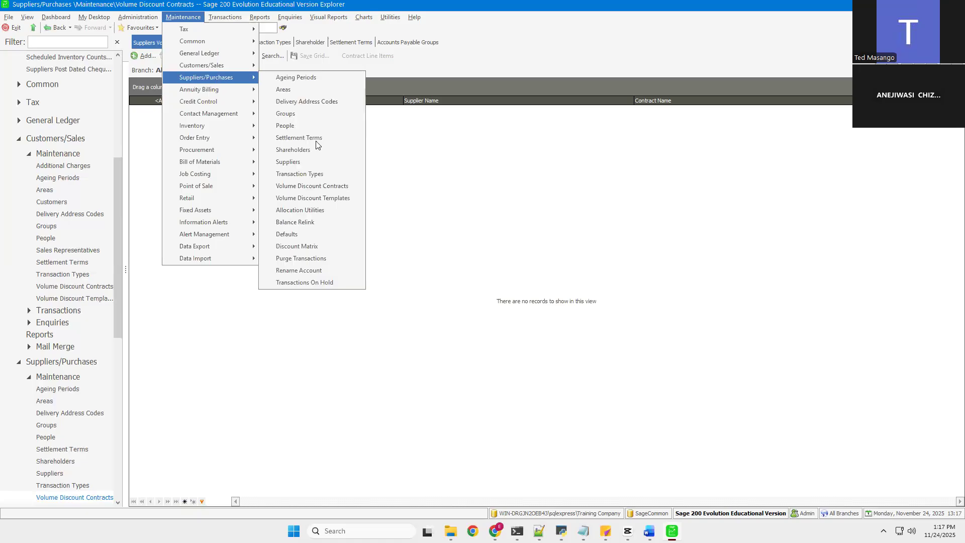
left_click(313, 223)
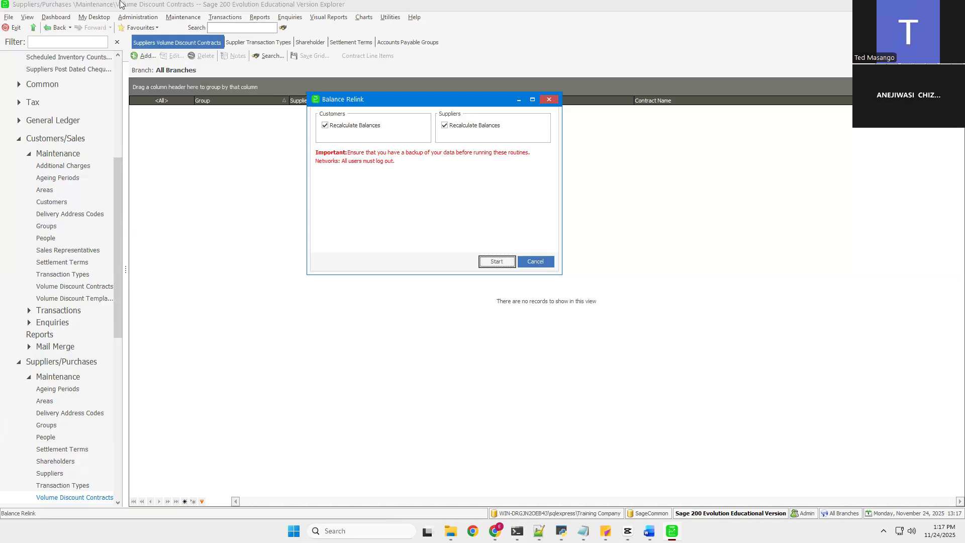
key("Escape")
Step: Open the supplier defaults to review account numbering, delivery addresses and the default ageing period, and accept them without changes
left_click(182, 18)
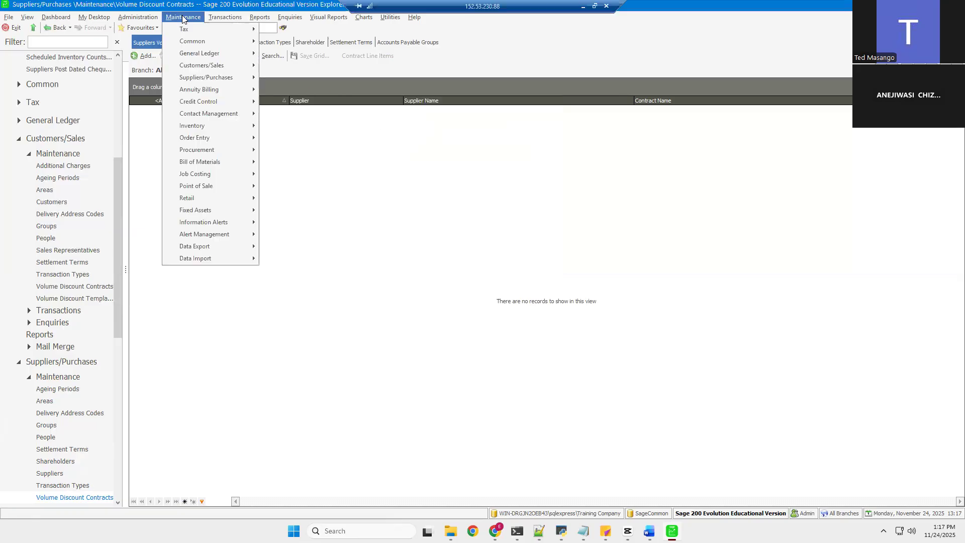
mouse_move(214, 78)
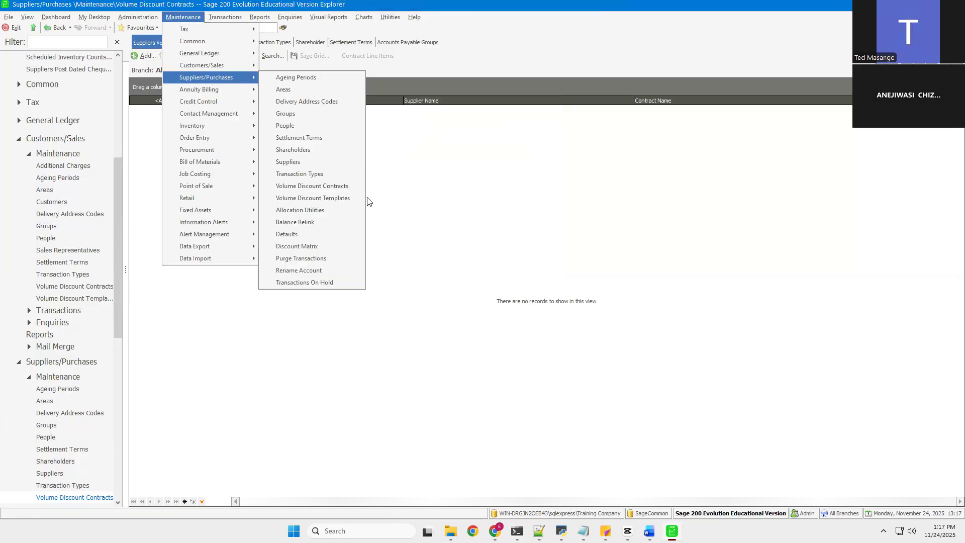
left_click(318, 236)
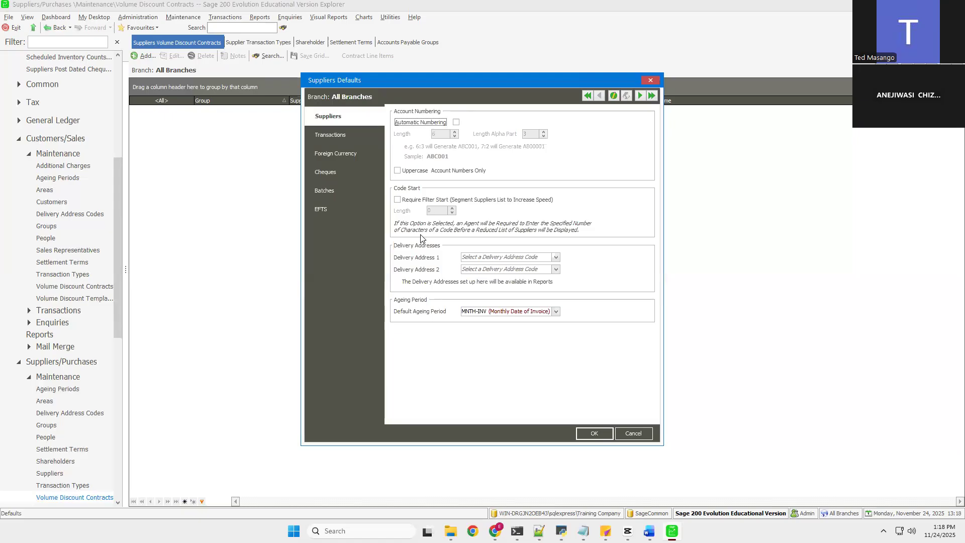
left_click(591, 434)
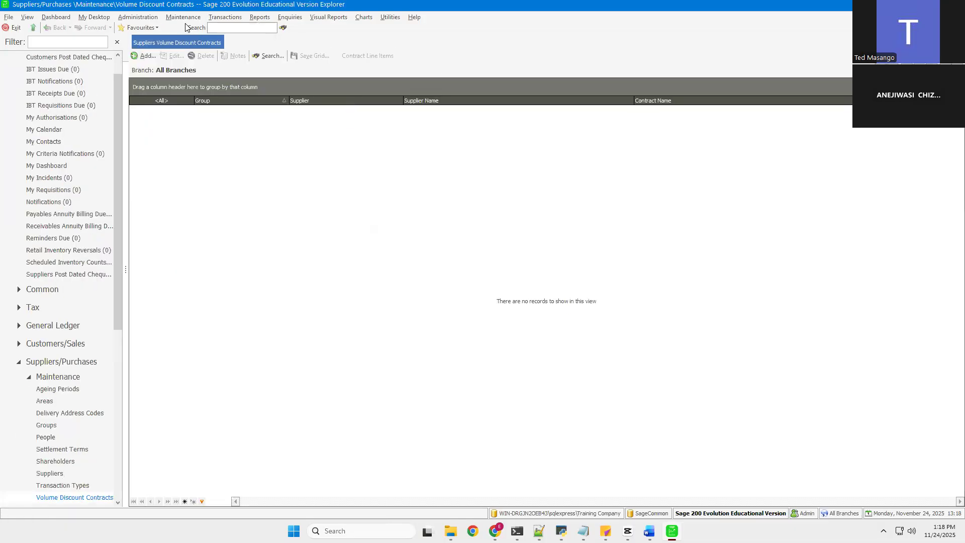
Step: Open the suppliers discount matrix, try adding one column and one row, and cancel without saving
left_click(185, 20)
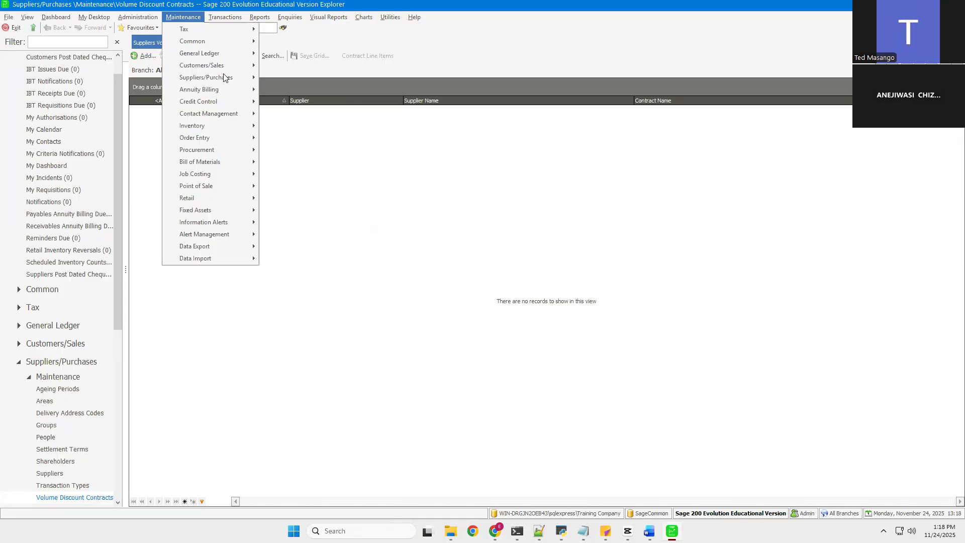
mouse_move(223, 74)
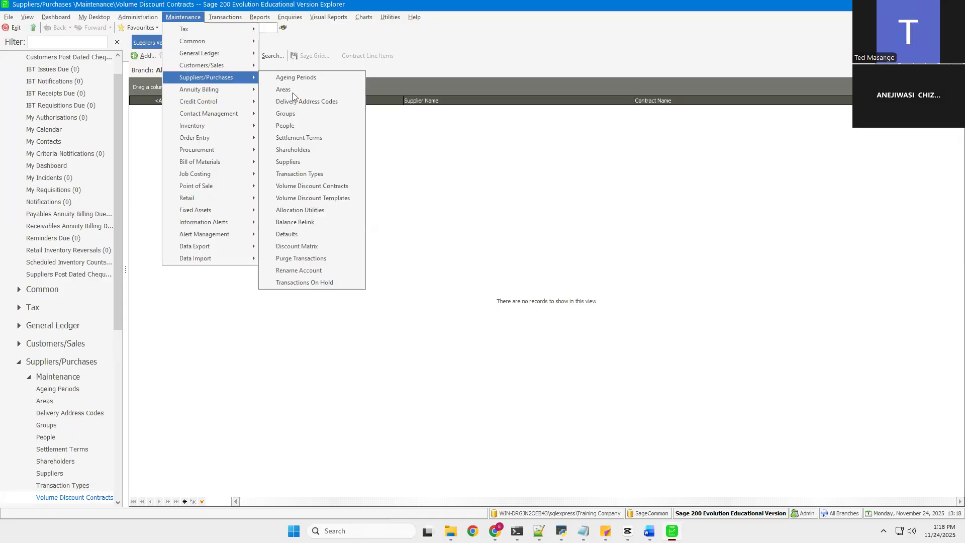
left_click(312, 248)
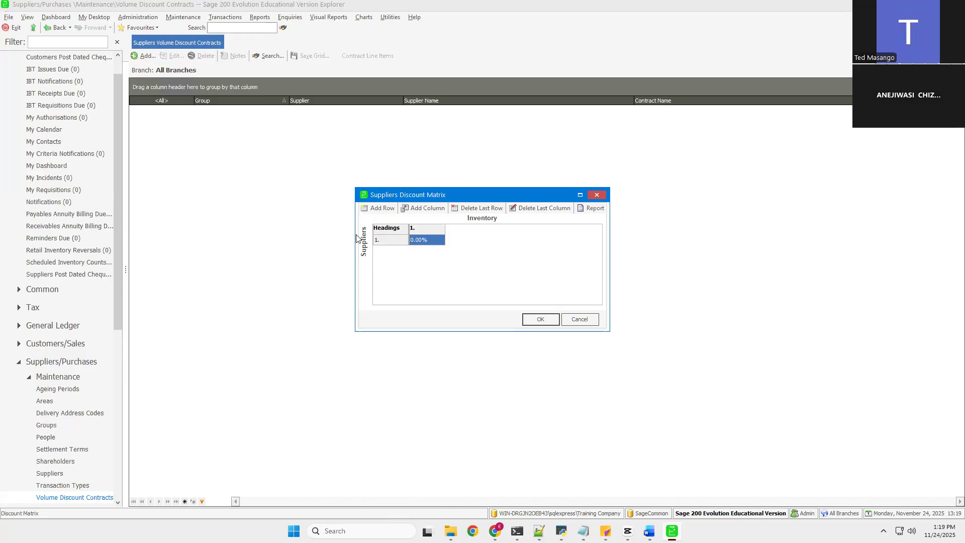
left_click(430, 209)
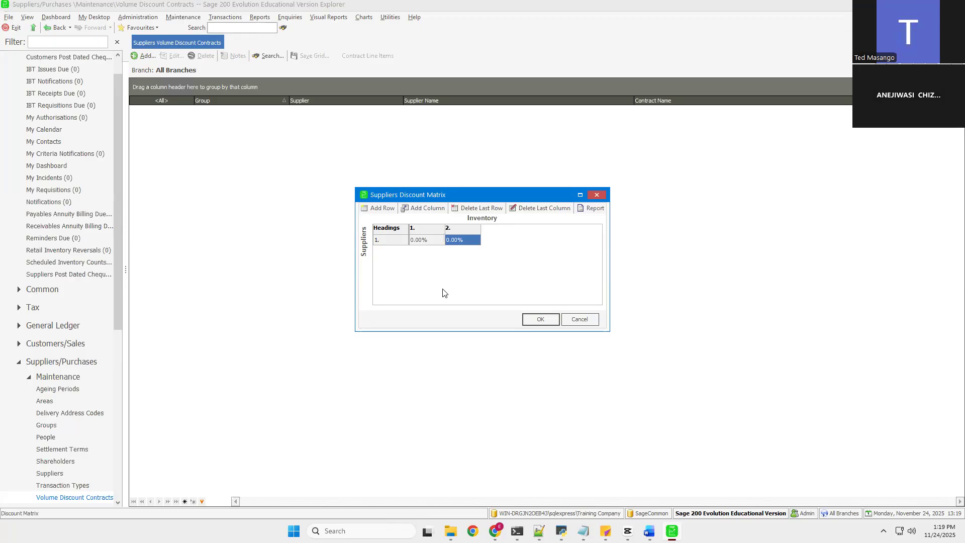
left_click(387, 210)
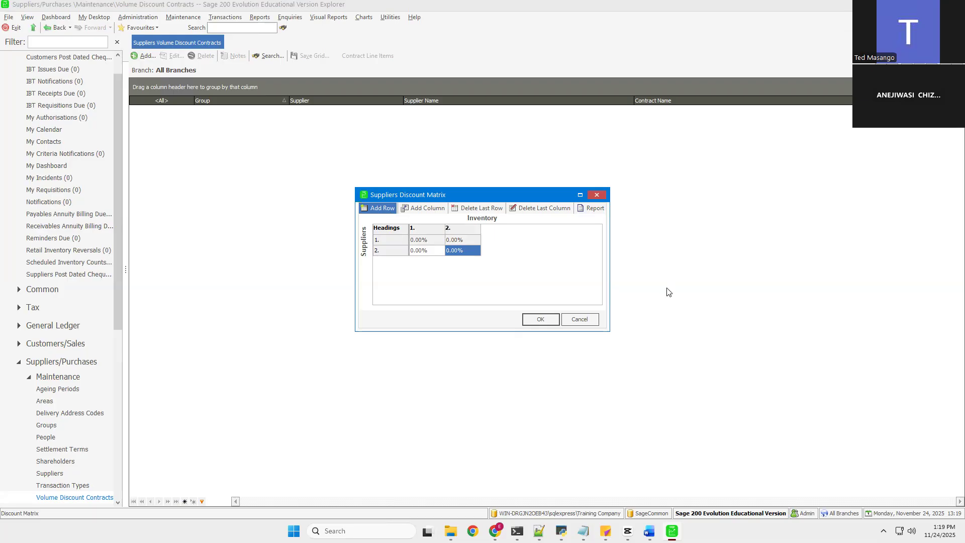
left_click(579, 319)
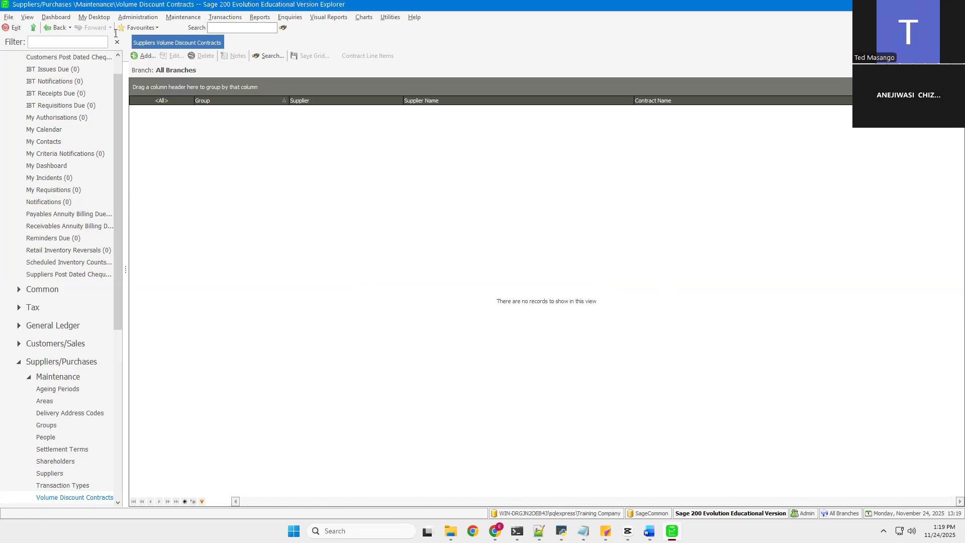
Step: Open the Purge Transactions form for suppliers to view its supplier range and date fields, cancelling without purging
left_click(192, 18)
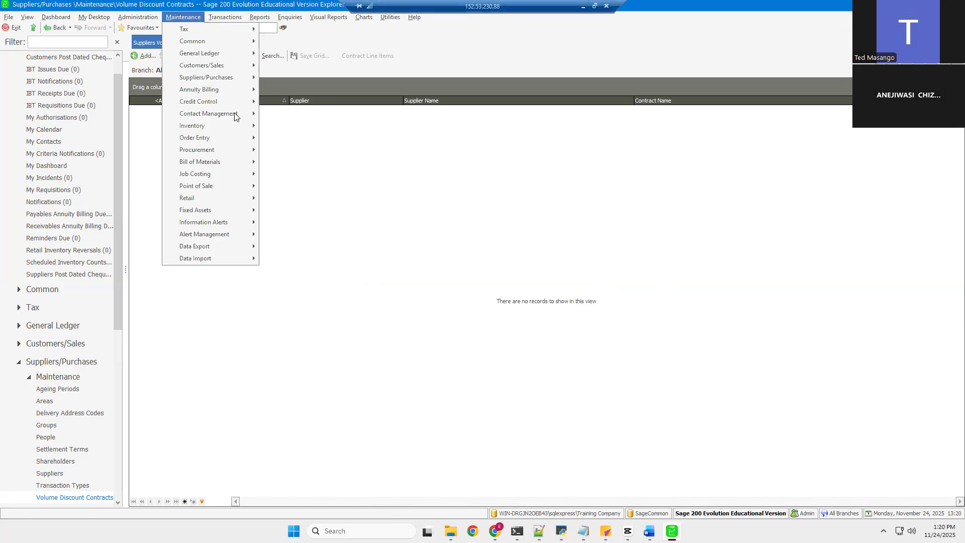
mouse_move(234, 82)
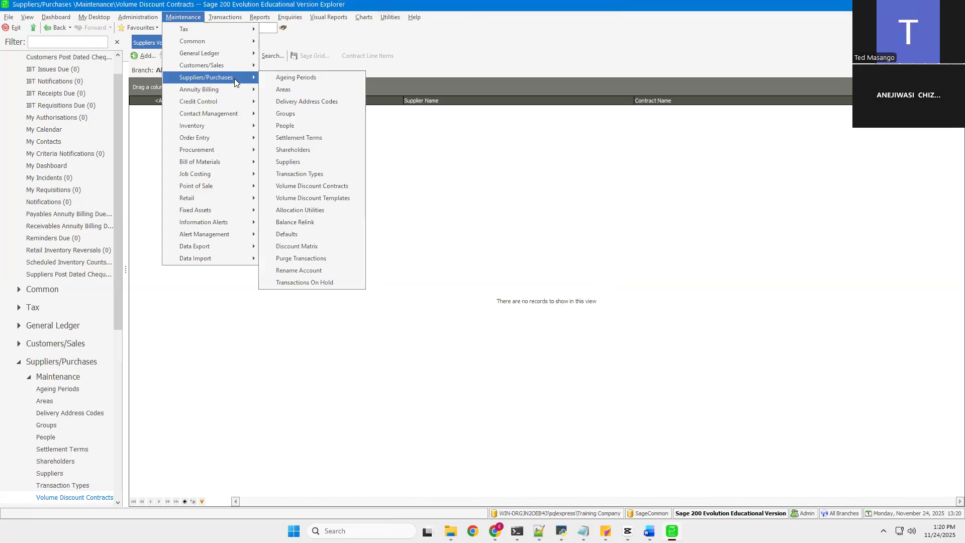
left_click(324, 259)
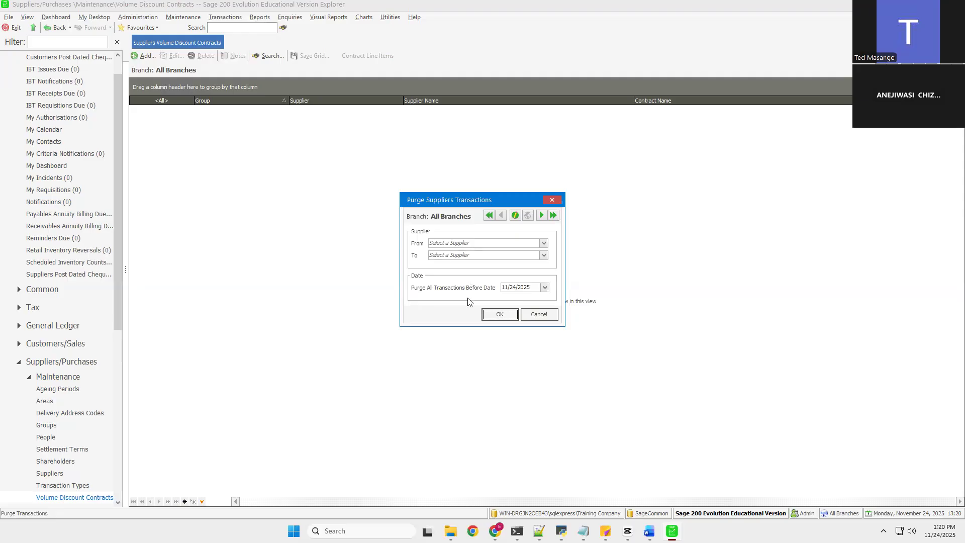
left_click(539, 315)
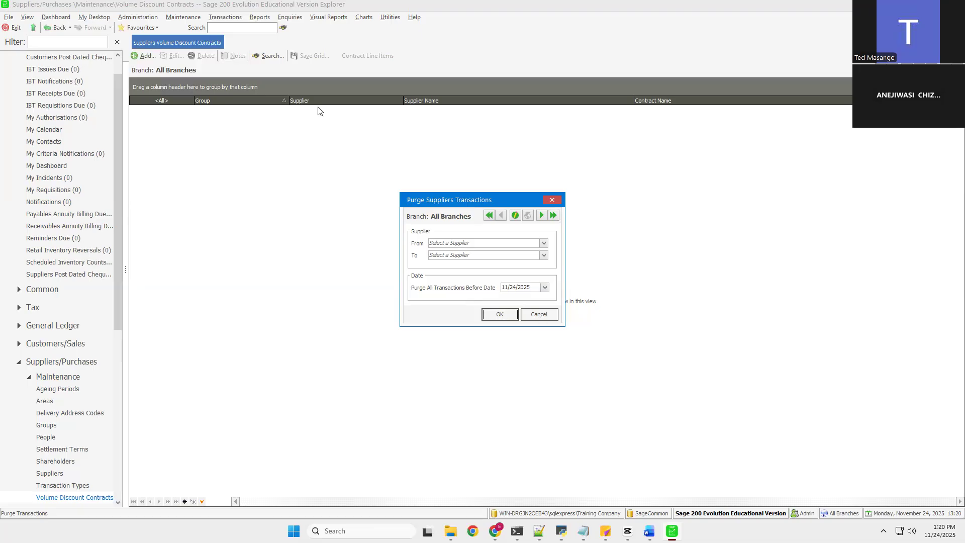
Step: Open the supplier Rename Account form and look through its supplier account choices, cancelling without renaming anything
left_click(224, 19)
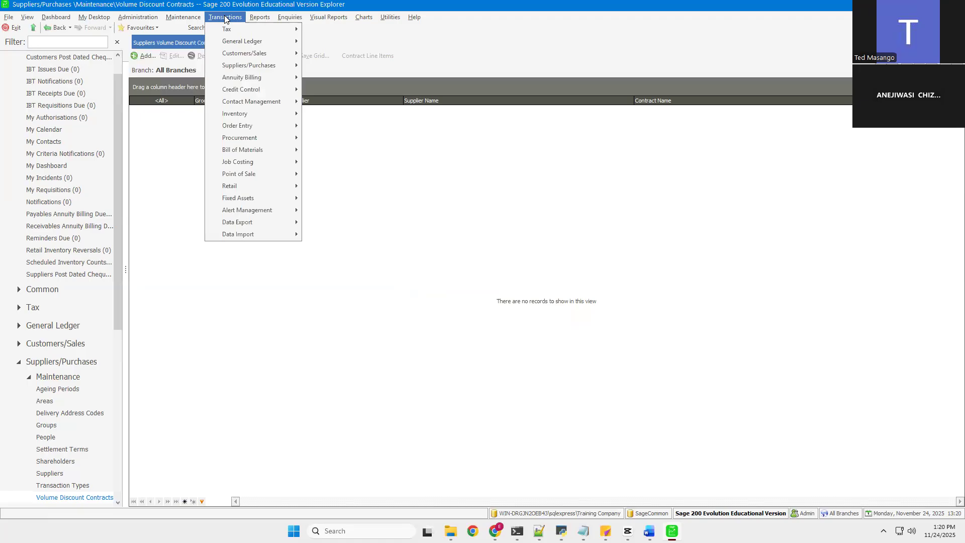
mouse_move(183, 17)
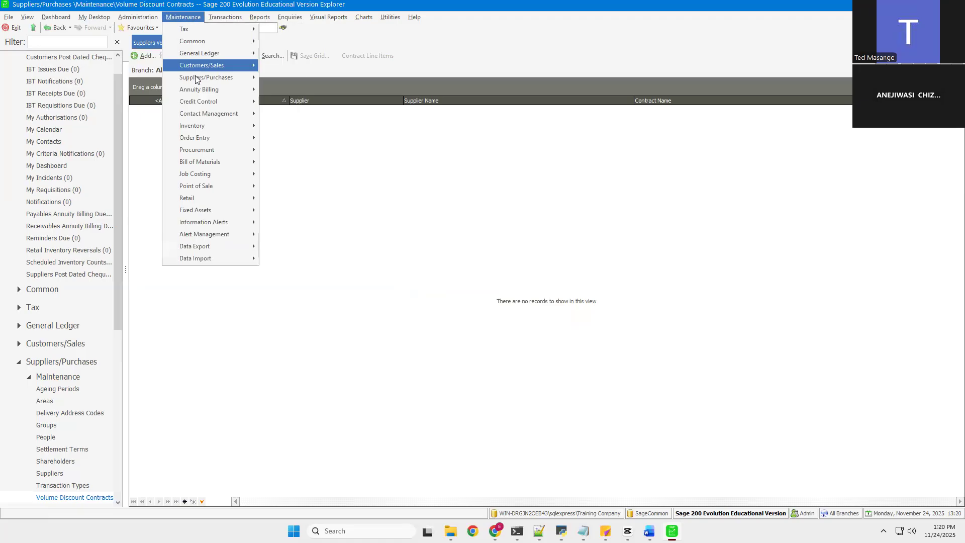
mouse_move(195, 76)
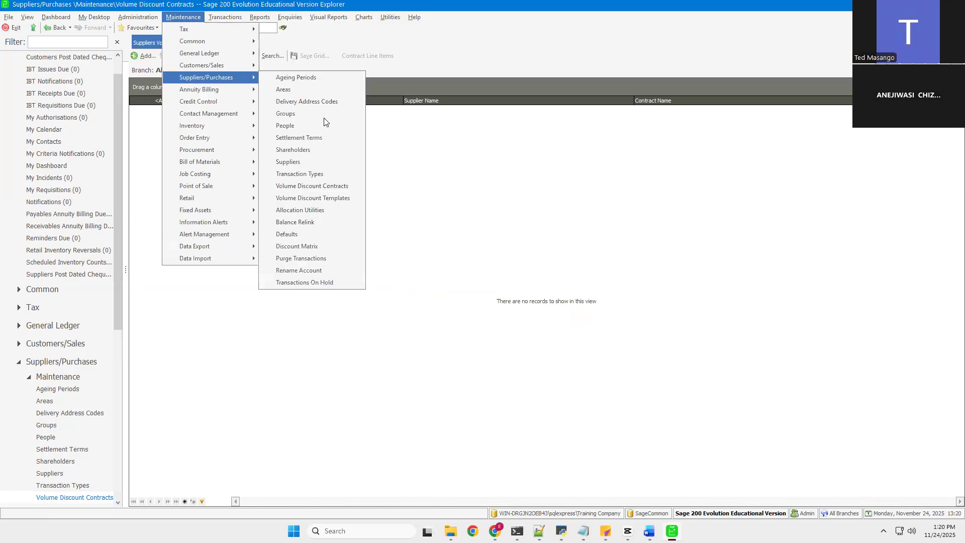
left_click(319, 271)
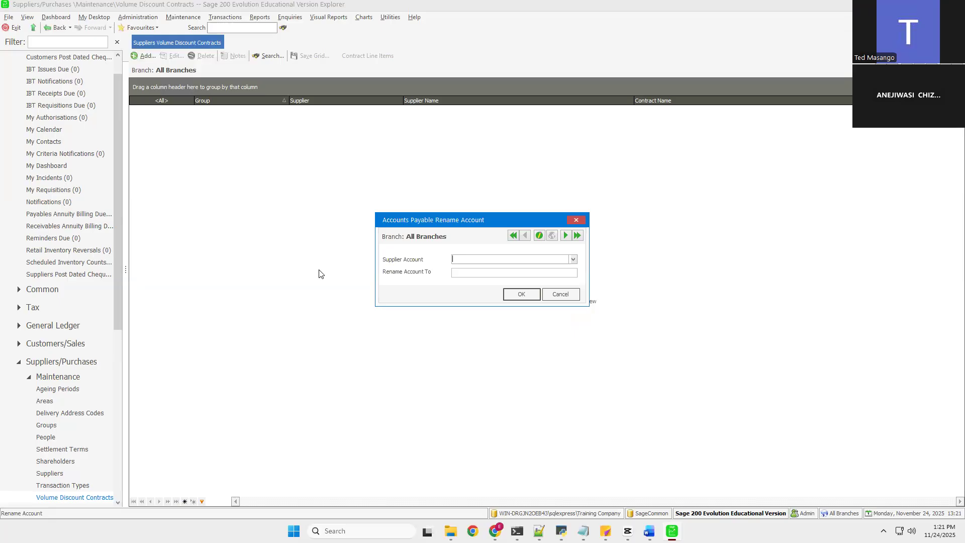
left_click(573, 259)
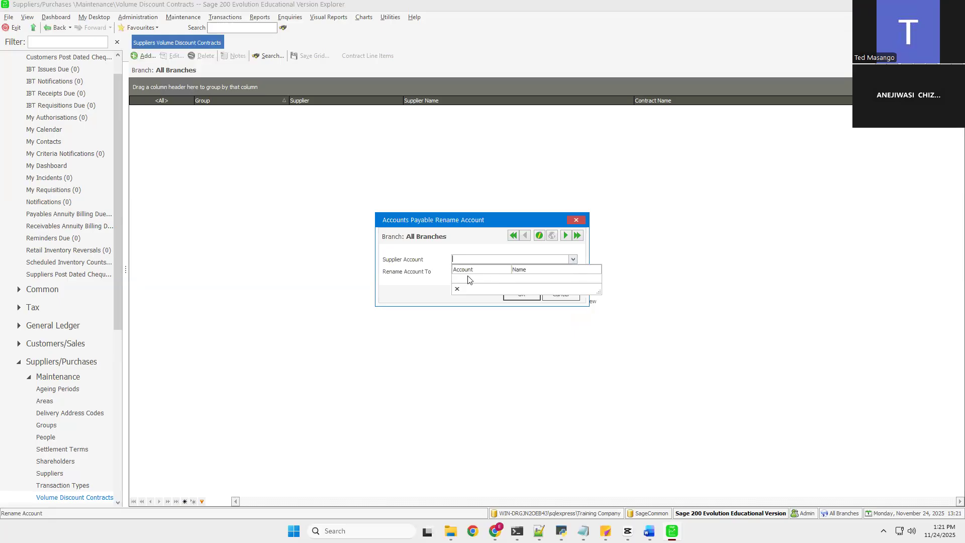
left_click(427, 284)
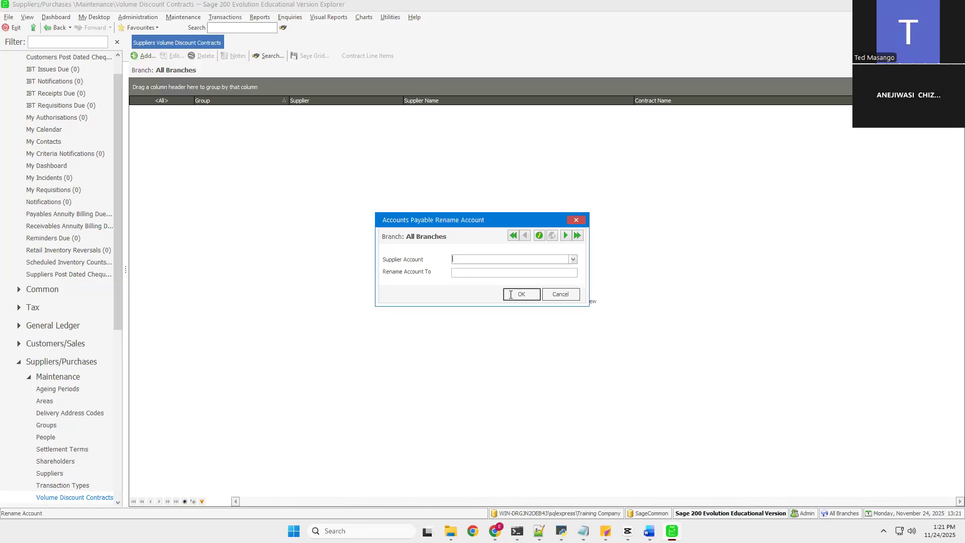
key("Tab")
left_click(573, 297)
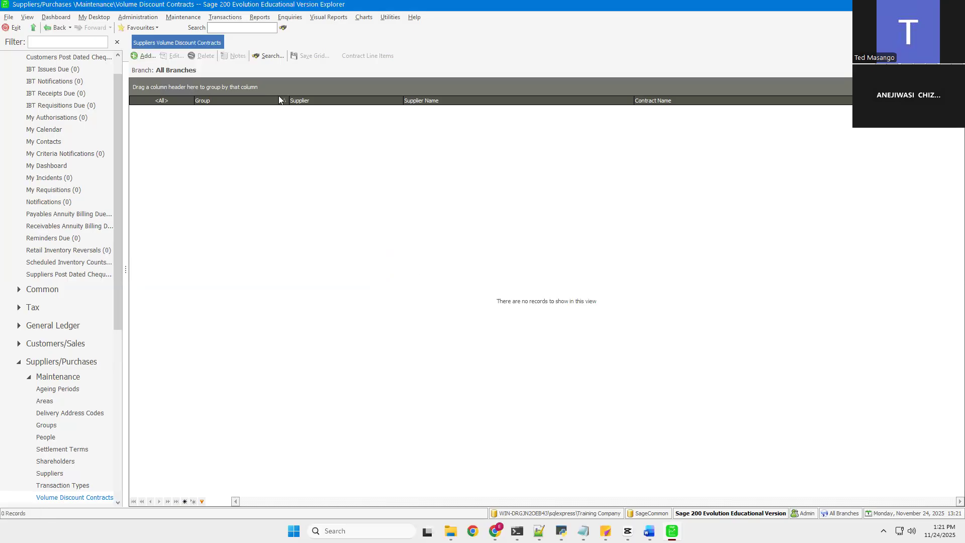
Step: Open the supplier Transactions On Hold screen to review its filter options, and close it
left_click(191, 19)
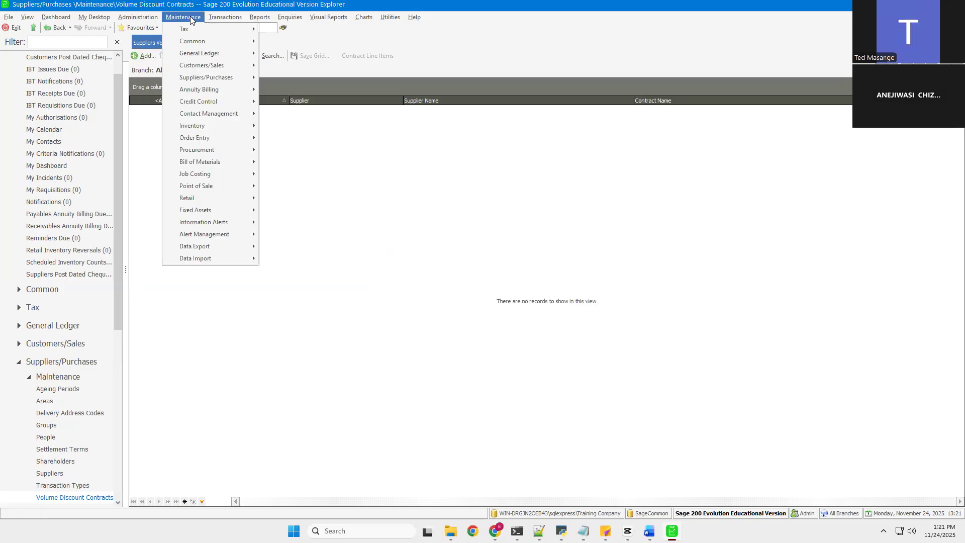
mouse_move(210, 77)
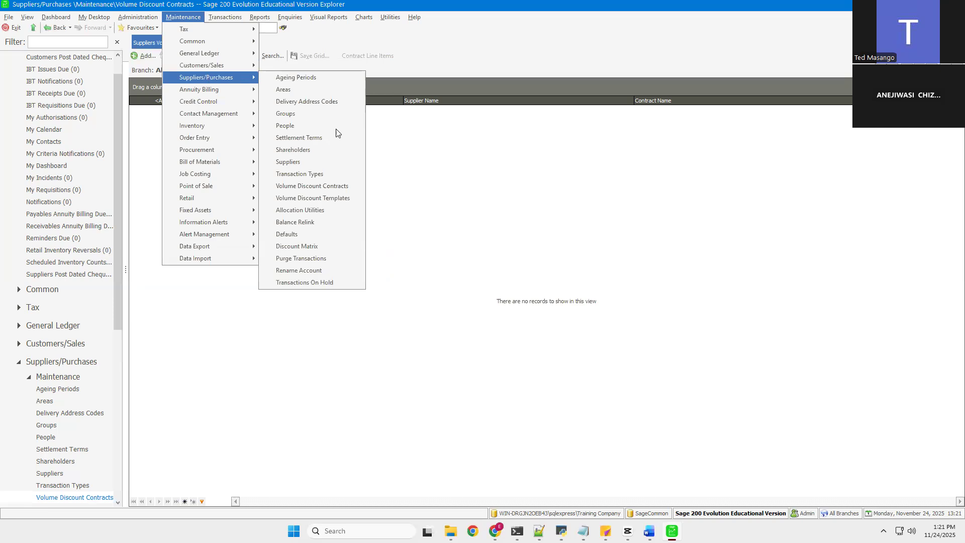
left_click(309, 282)
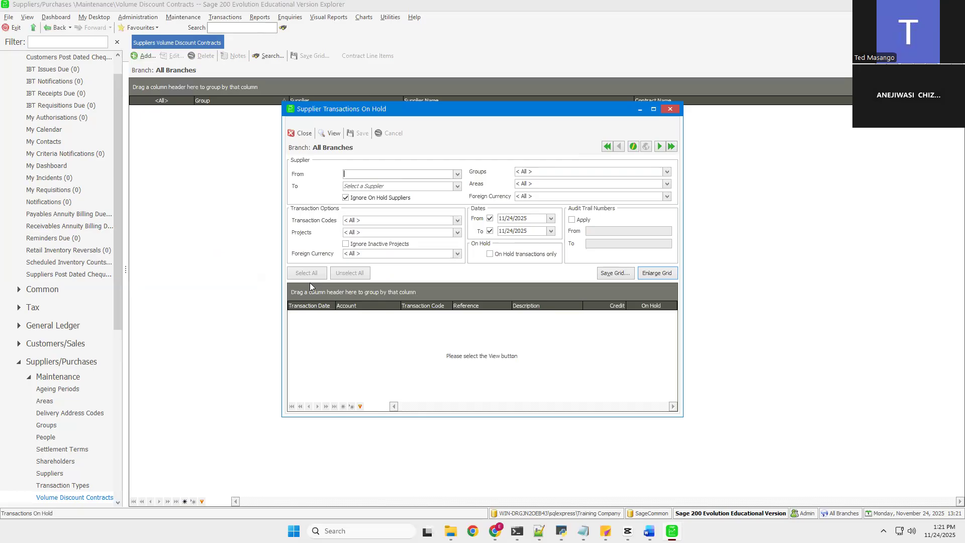
left_click(670, 109)
Step: Open the Suppliers list under Suppliers/Purchases maintenance
left_click(188, 21)
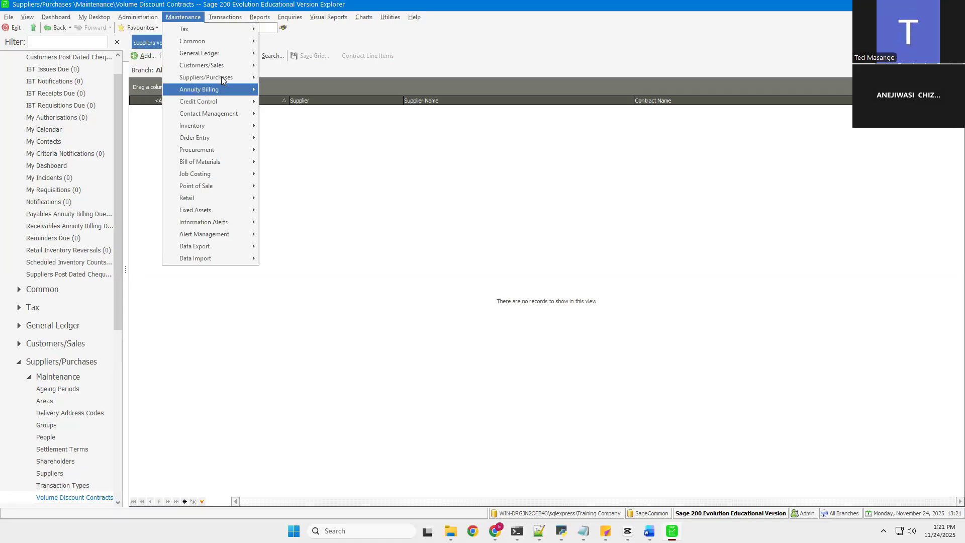
mouse_move(221, 77)
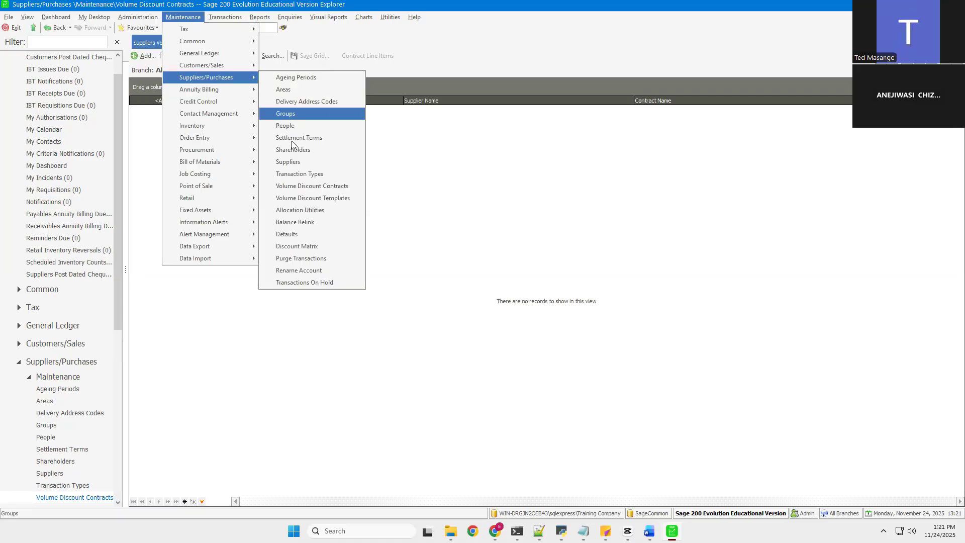
left_click(296, 163)
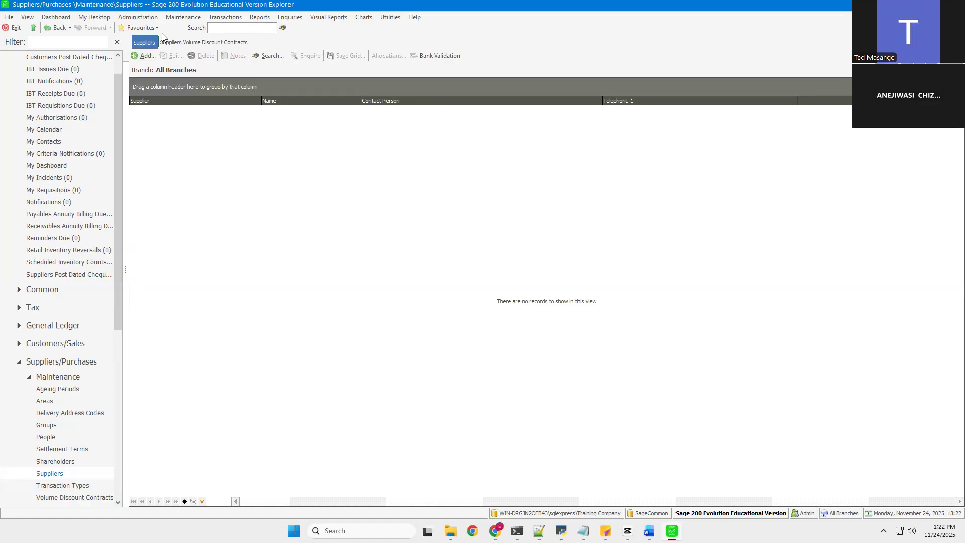
Step: Start a new supplier record with the code S001 and the name Nationa Foods Ltd
left_click(177, 22)
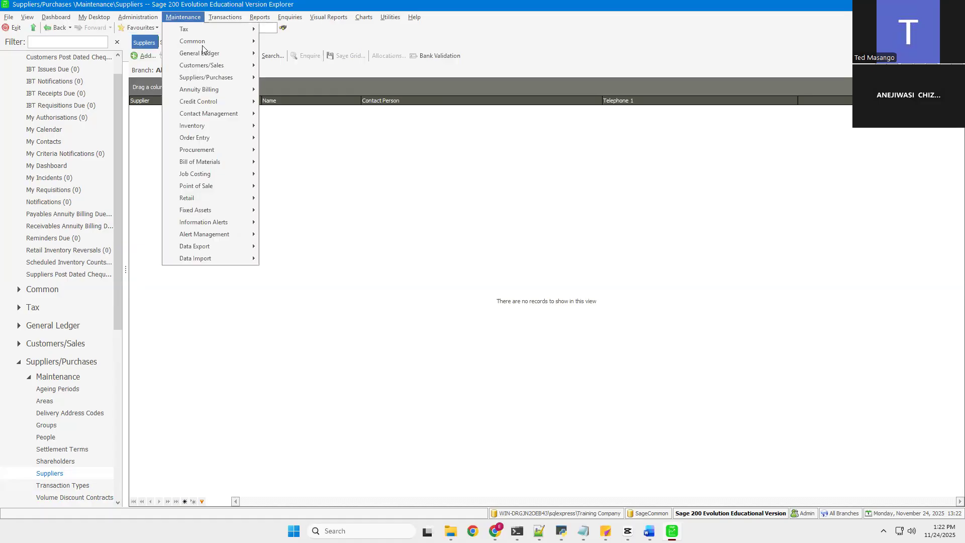
mouse_move(206, 78)
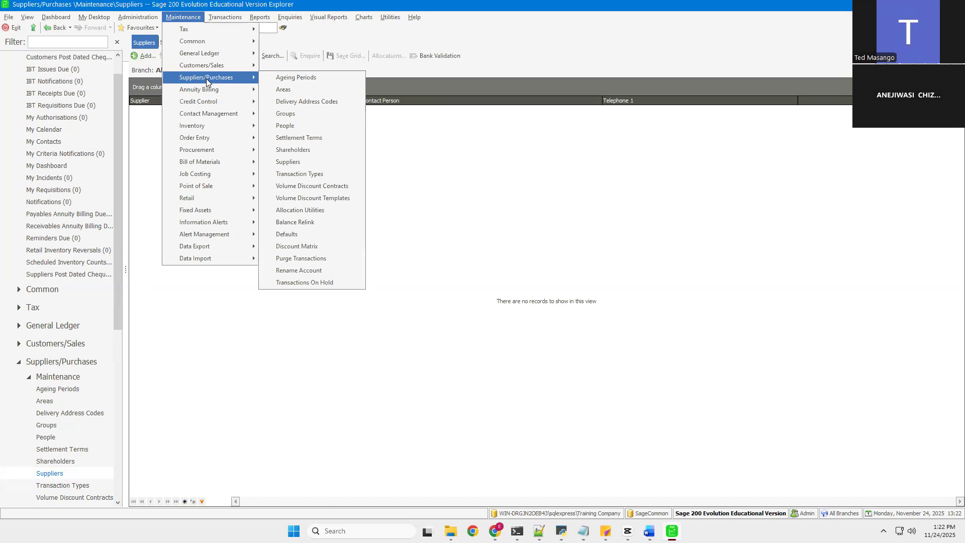
left_click(297, 163)
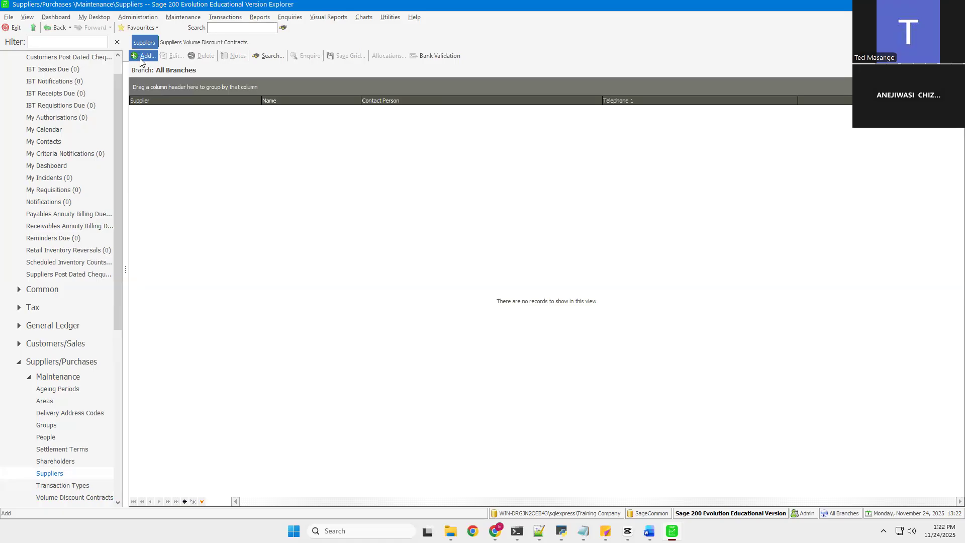
left_click(143, 56)
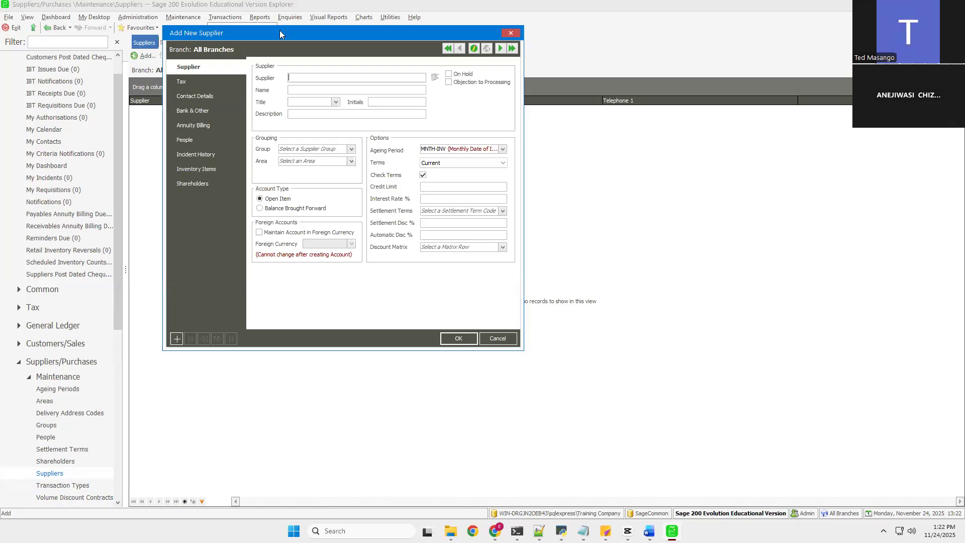
left_click_drag(280, 35, 414, 120)
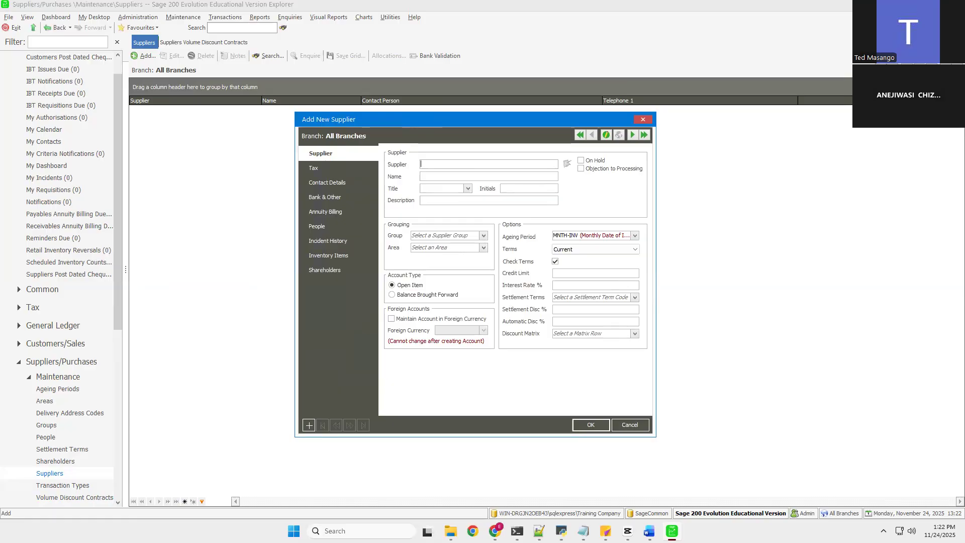
type("001")
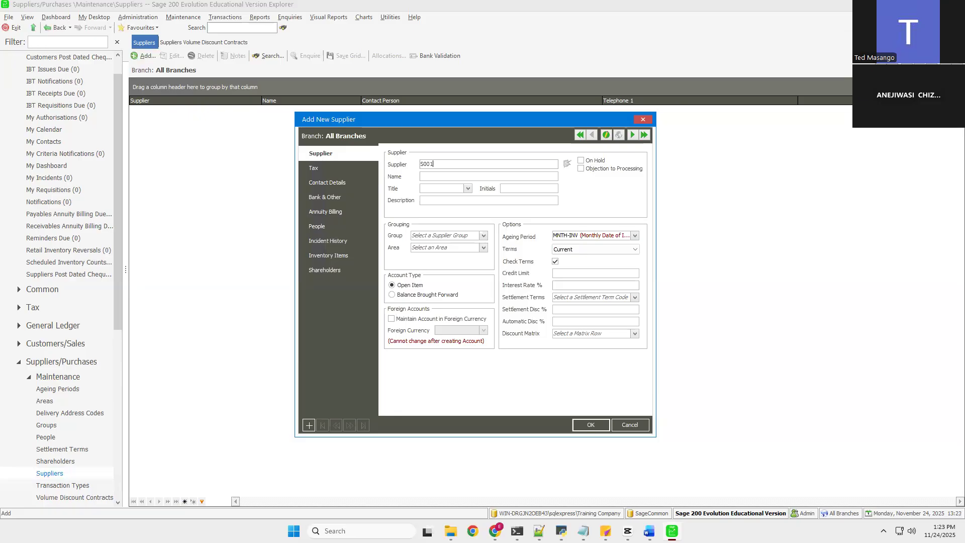
key("Tab")
type("Nationa Foods Ltd")
Step: Leave the supplier's title blank and copy its name, Nationa Foods Ltd, into the description
left_click(468, 188)
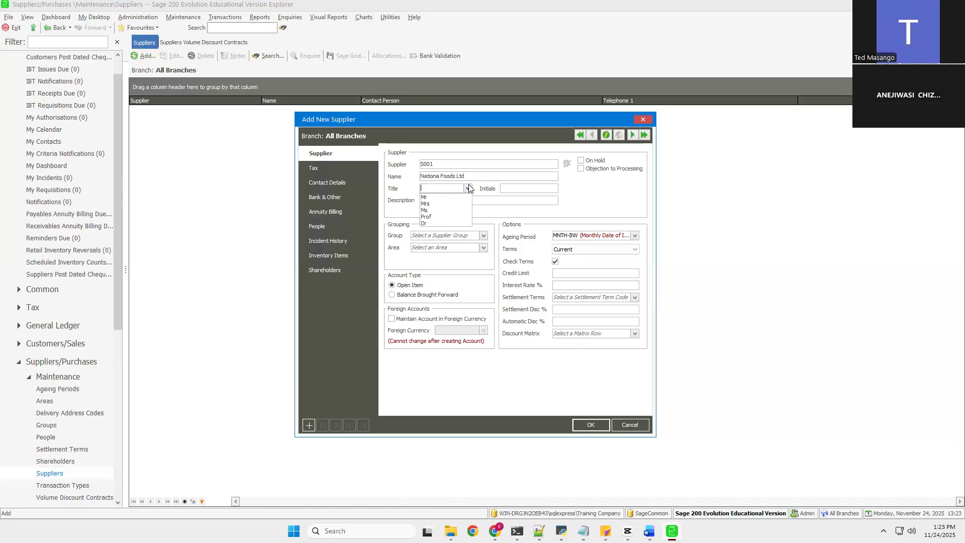
left_click(506, 188)
left_click(479, 176)
left_click_drag(478, 175, 377, 166)
key("ctrl+c")
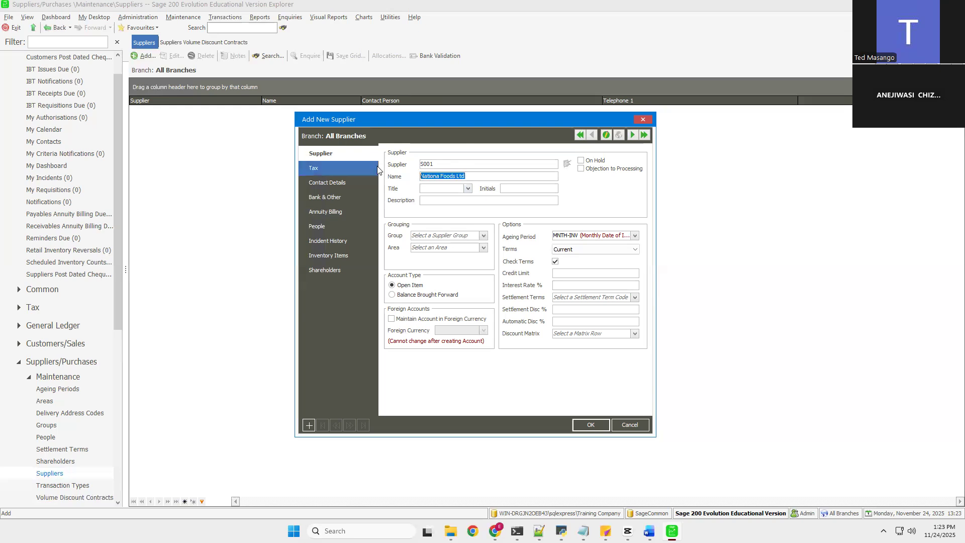
left_click(430, 199)
key("ctrl+v")
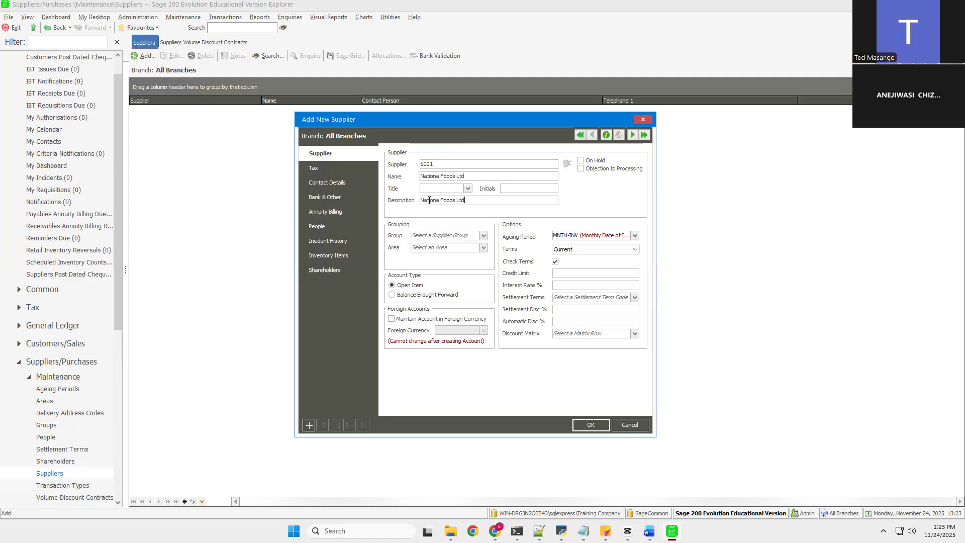
Step: Assign the supplier to the COADIALS group and the GWE (GWERU) area
left_click(484, 236)
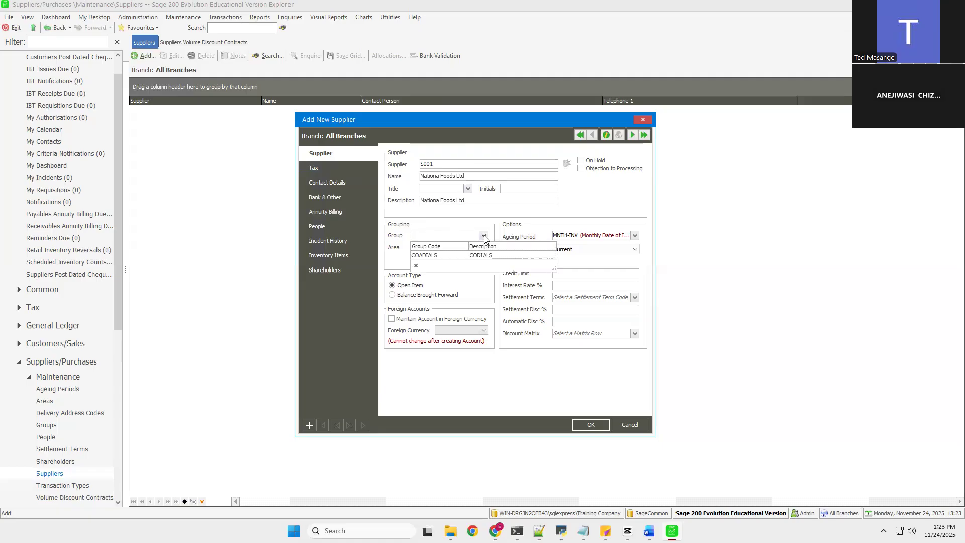
left_click(437, 254)
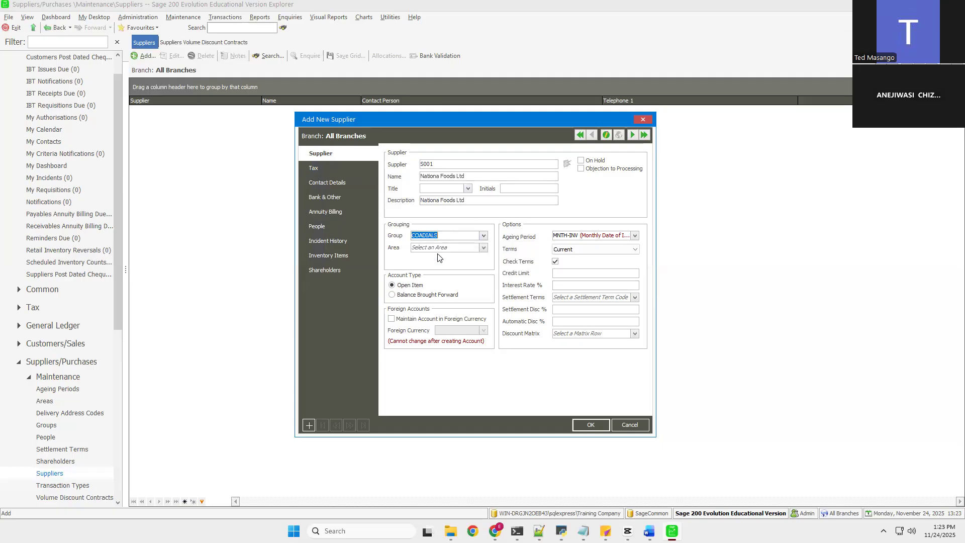
left_click(483, 247)
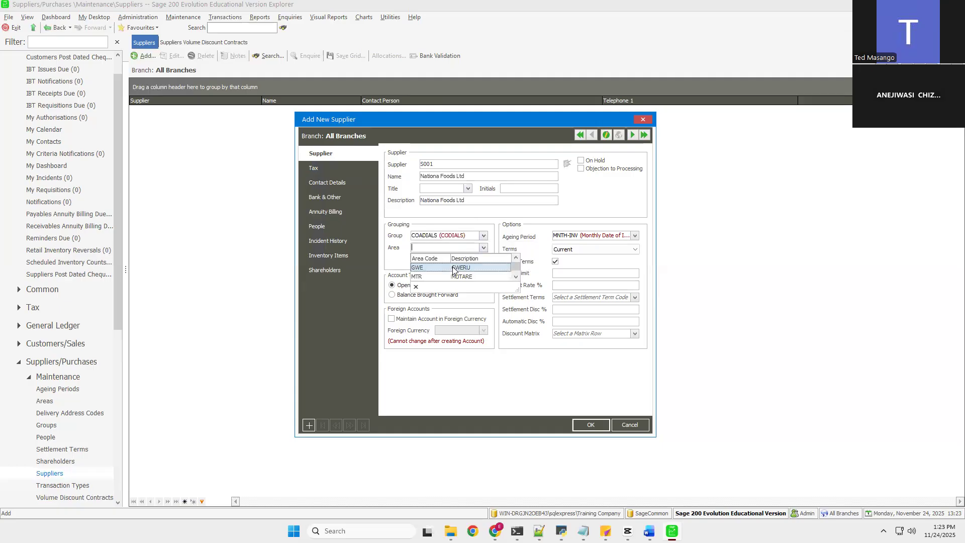
left_click(454, 270)
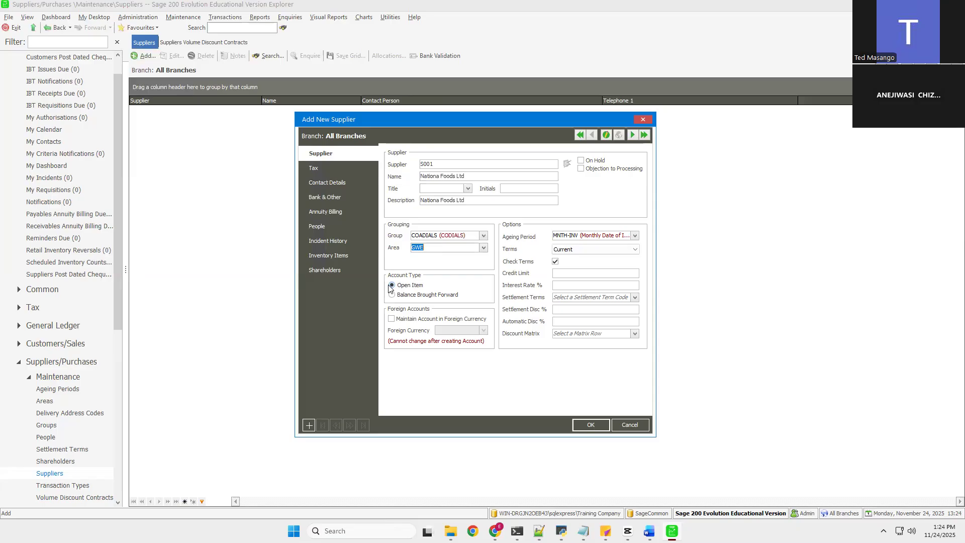
mouse_move(578, 4)
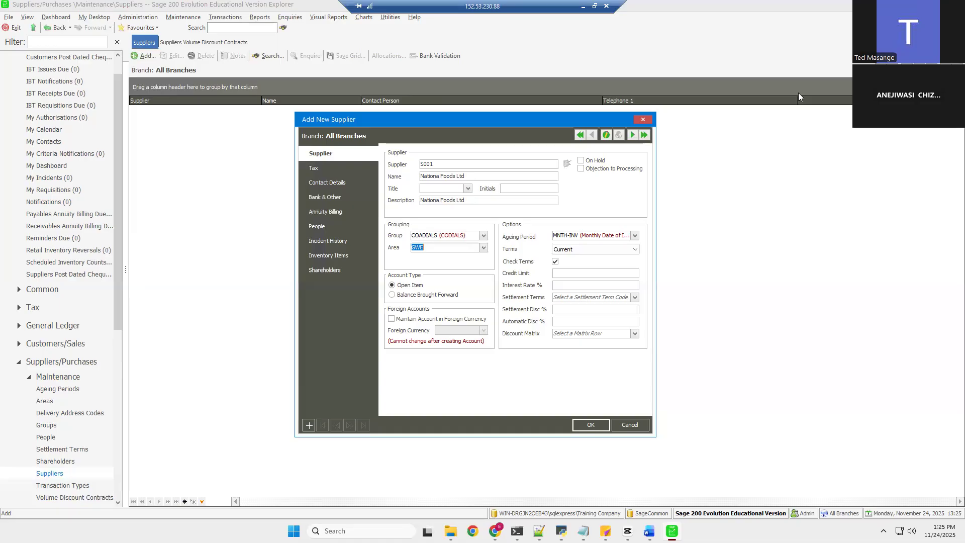
Step: Turn on foreign currency maintenance for the account to view the currency choices, and turn it off again
left_click(391, 319)
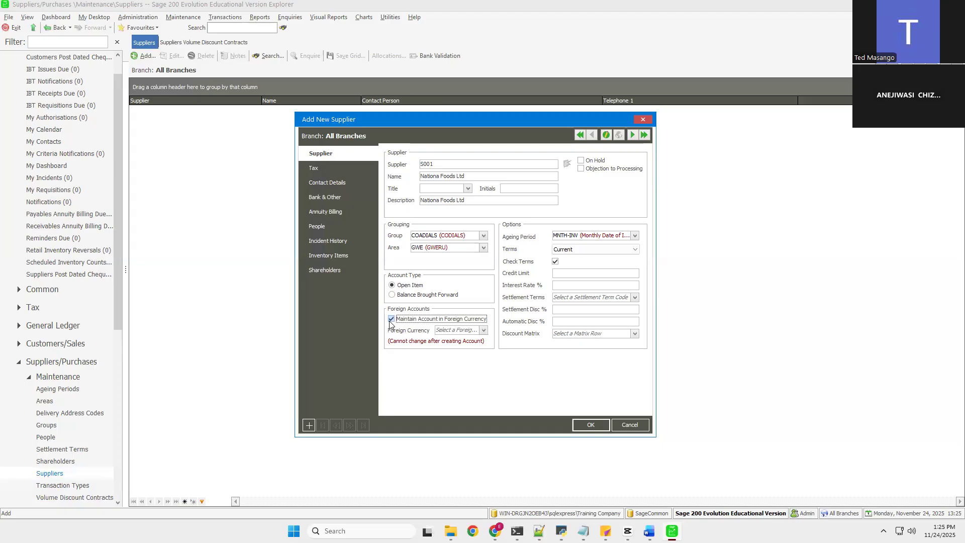
left_click(483, 332)
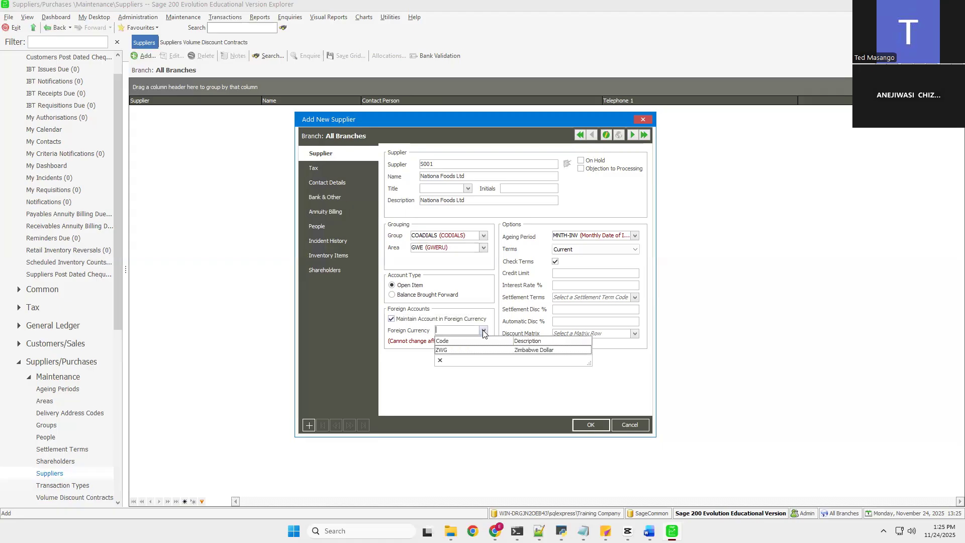
left_click(391, 319)
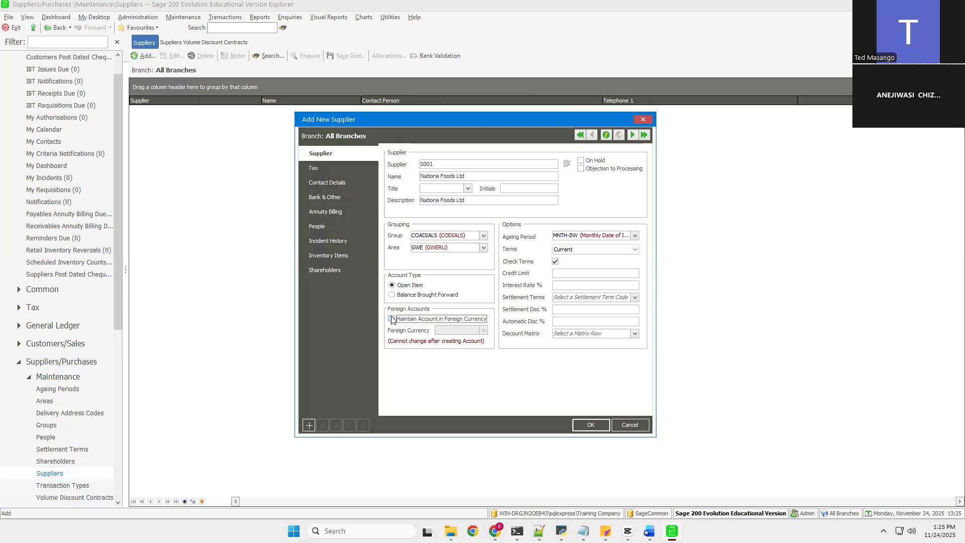
Step: Set the supplier's ageing period to MNTH-INV, terms to 30 Days and credit limit to 500000
left_click(634, 236)
left_click(634, 236)
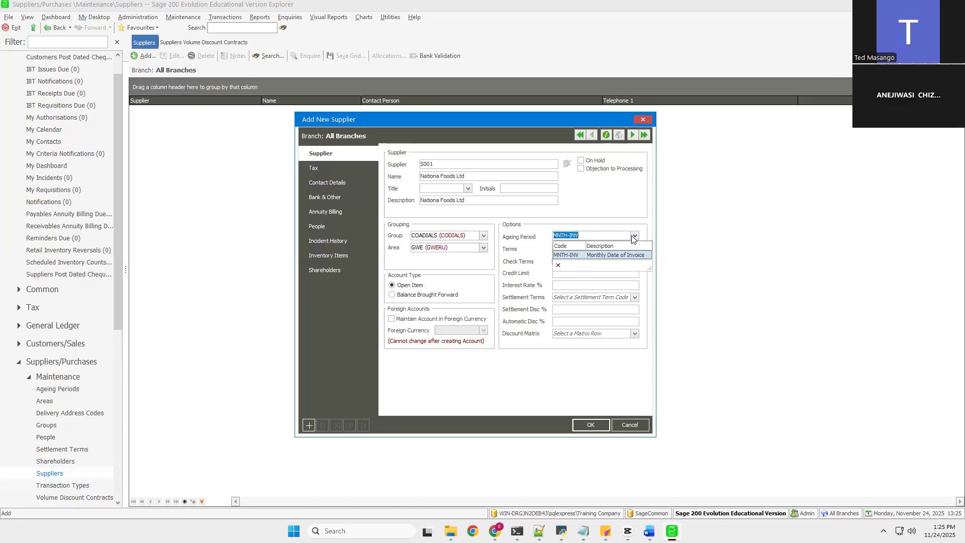
left_click(591, 255)
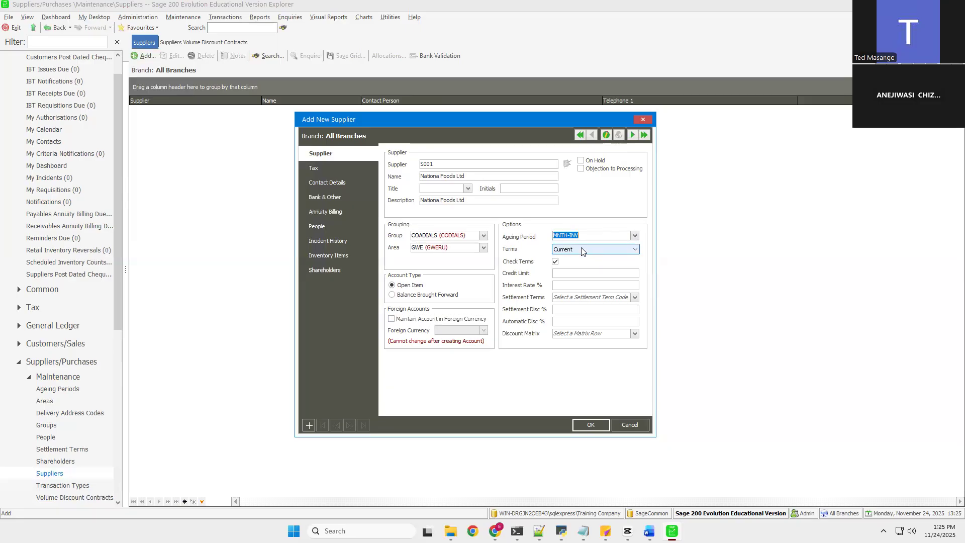
left_click(568, 250)
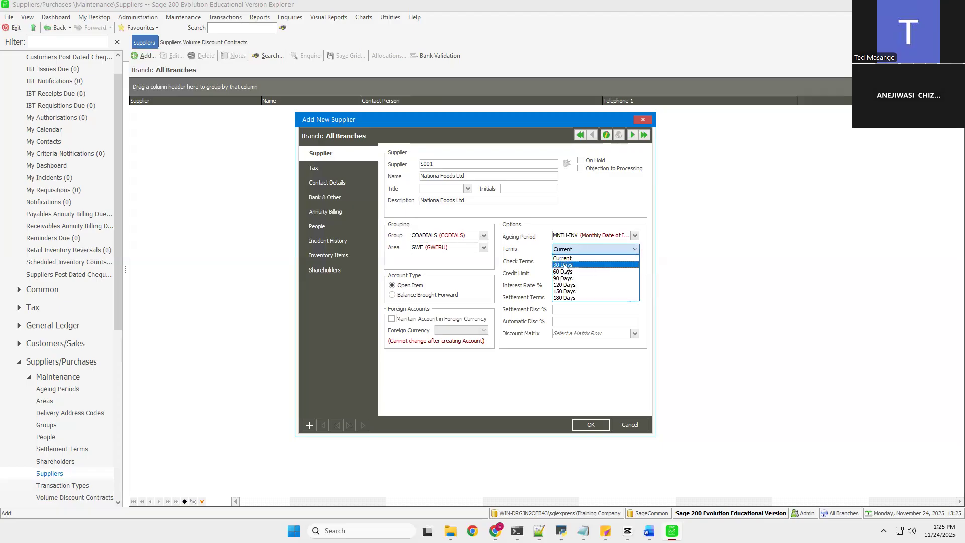
left_click(564, 264)
left_click(565, 273)
type("500000")
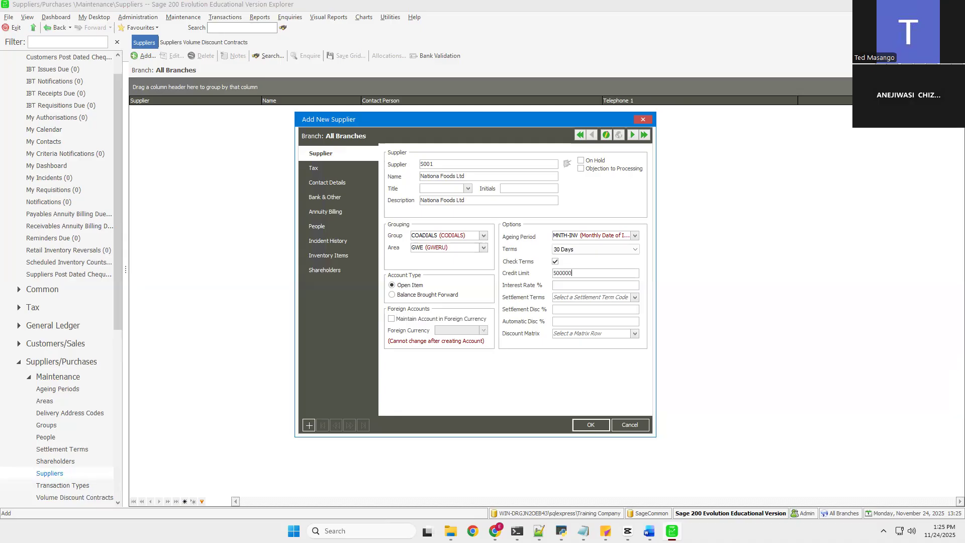
Step: Review the supplier's interest rate, settlement terms, discount and discount matrix options without selecting any
left_click(583, 284)
left_click(634, 299)
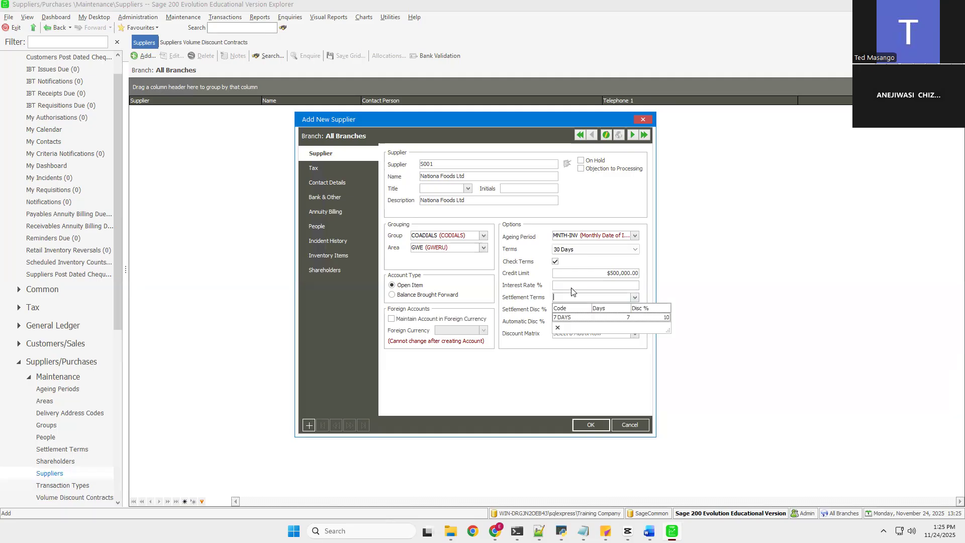
left_click(571, 287)
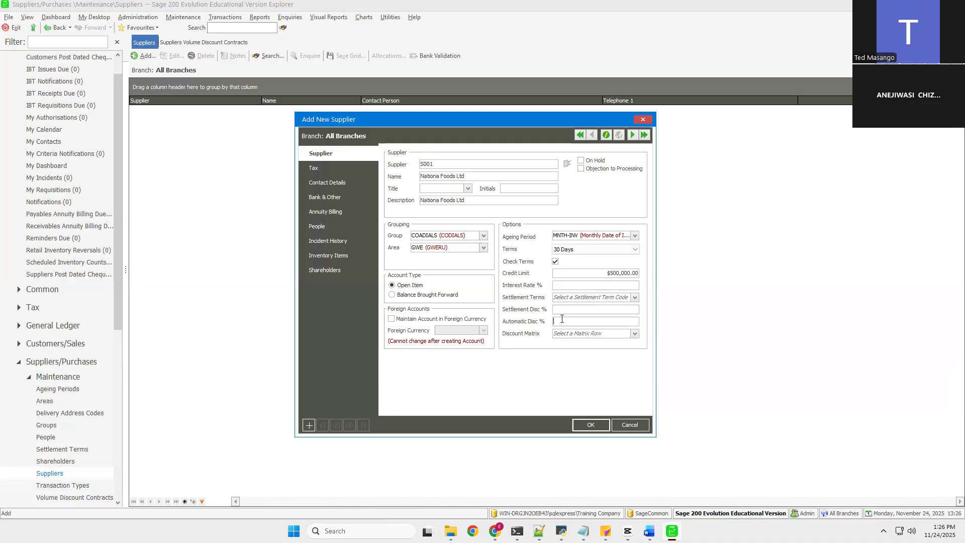
left_click(635, 334)
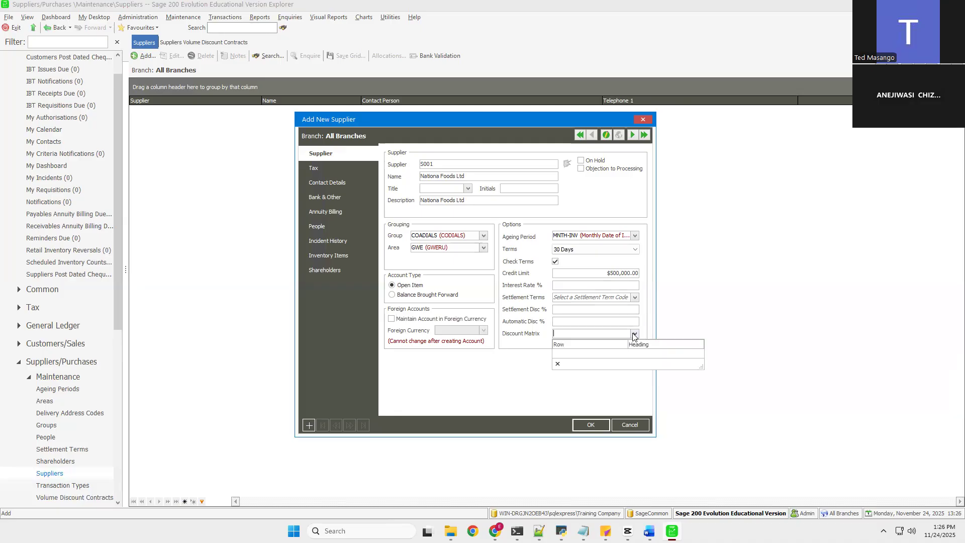
left_click(634, 335)
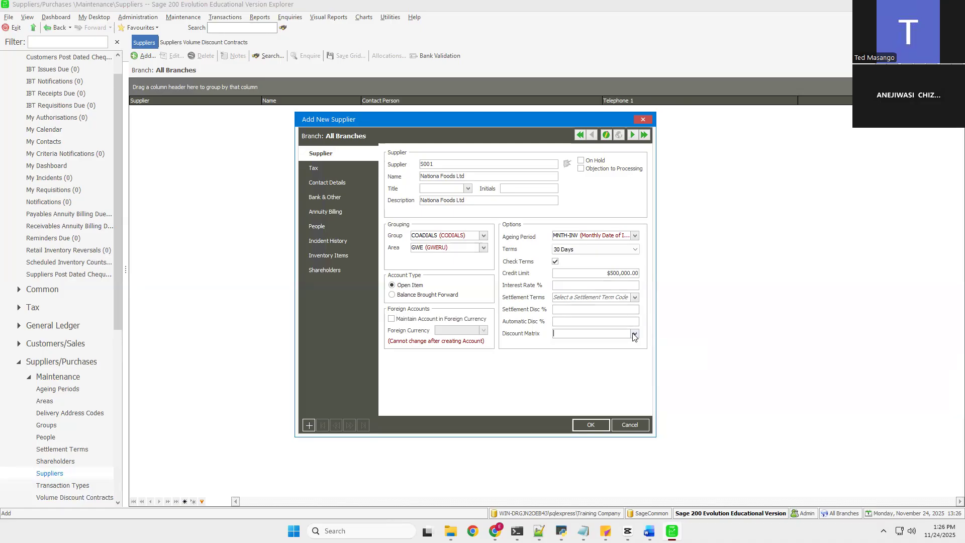
Step: Mark the supplier as on hold and set its default tax type to code 3, Input Tax
left_click(581, 161)
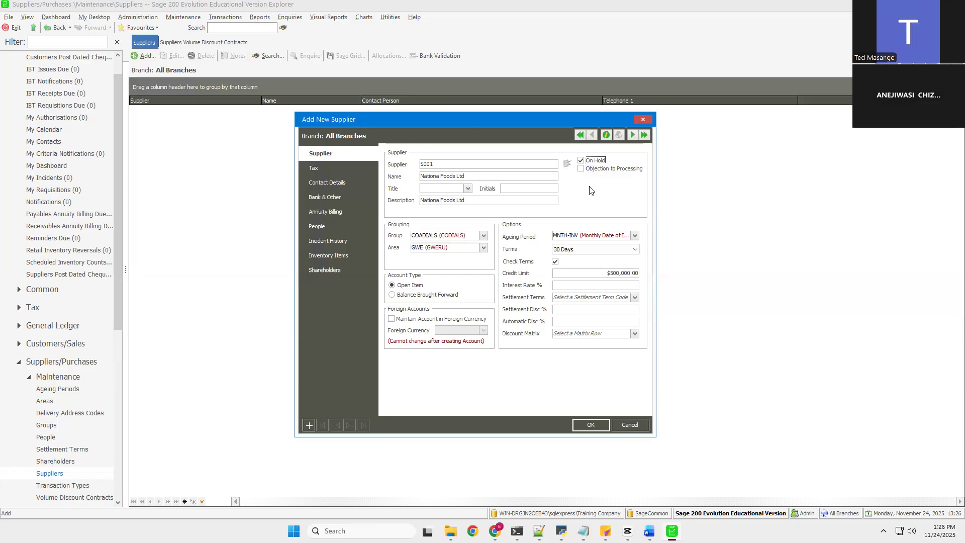
left_click(329, 168)
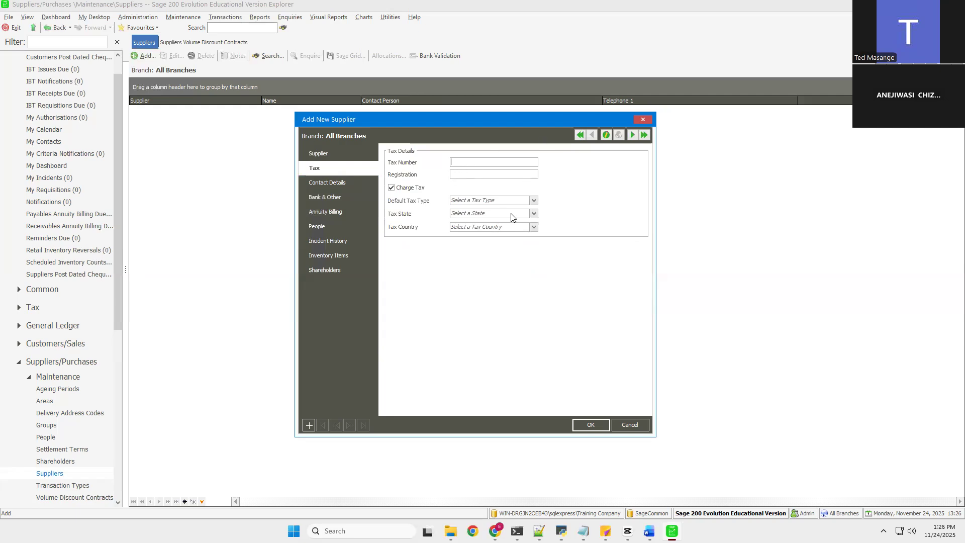
left_click(533, 200)
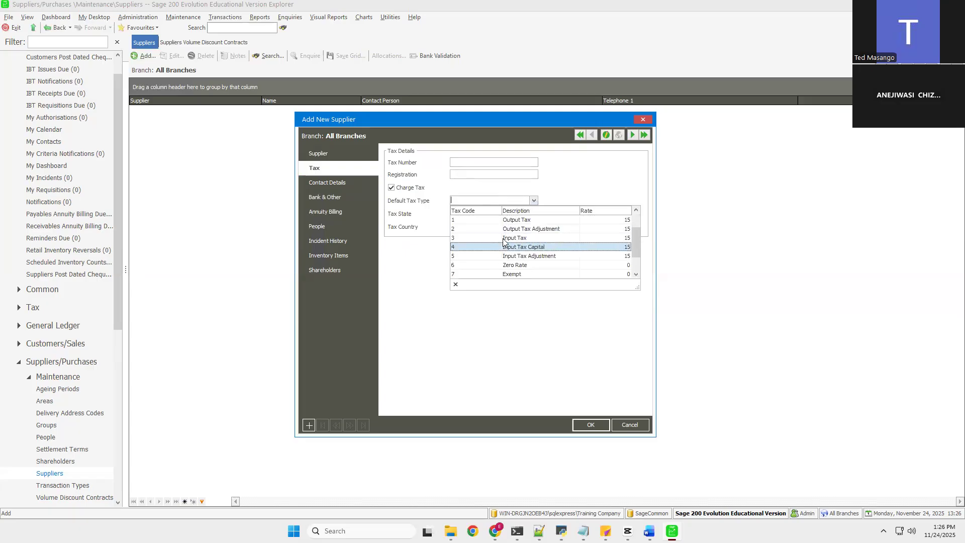
left_click(504, 238)
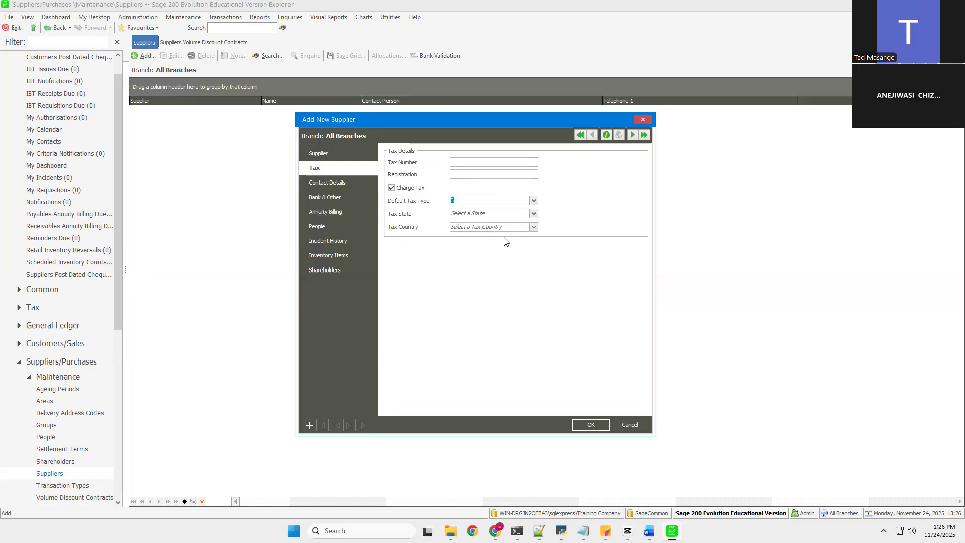
Step: Look through the new supplier's contact details, bank, annuity billing, people, incident history and inventory item pages
left_click(328, 183)
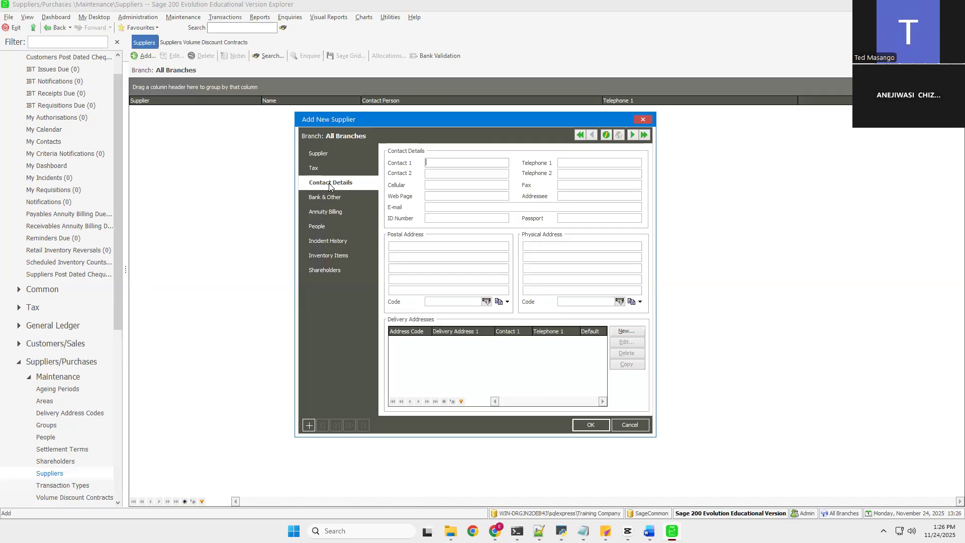
left_click(324, 200)
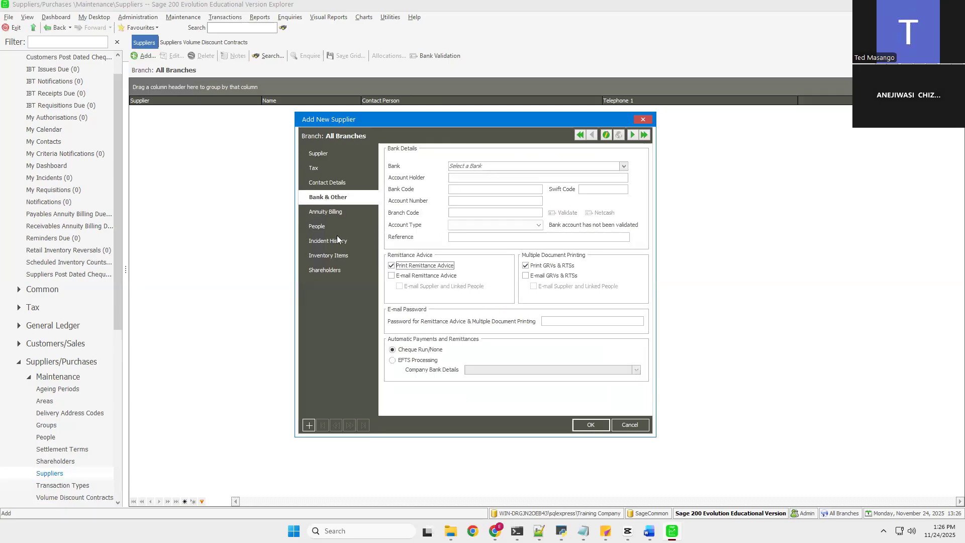
left_click(337, 216)
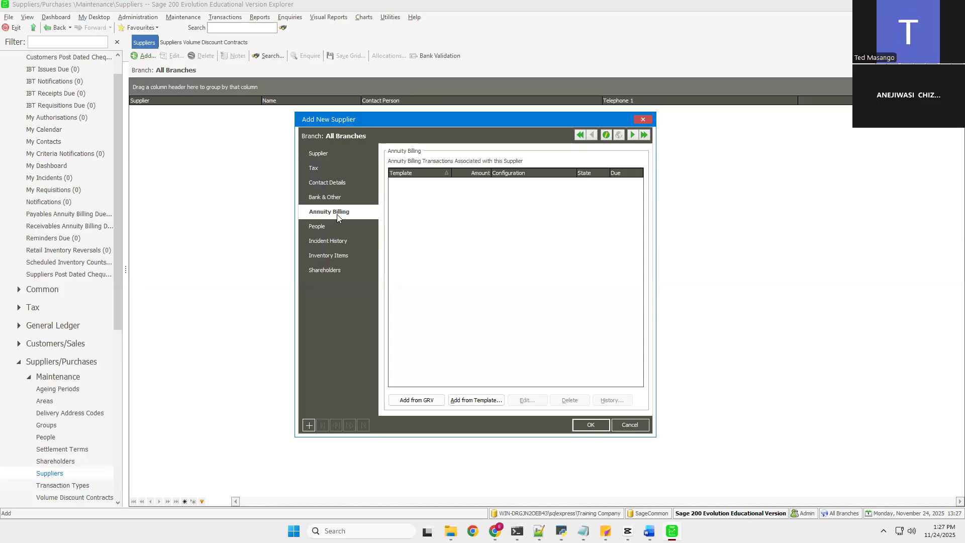
left_click(327, 229)
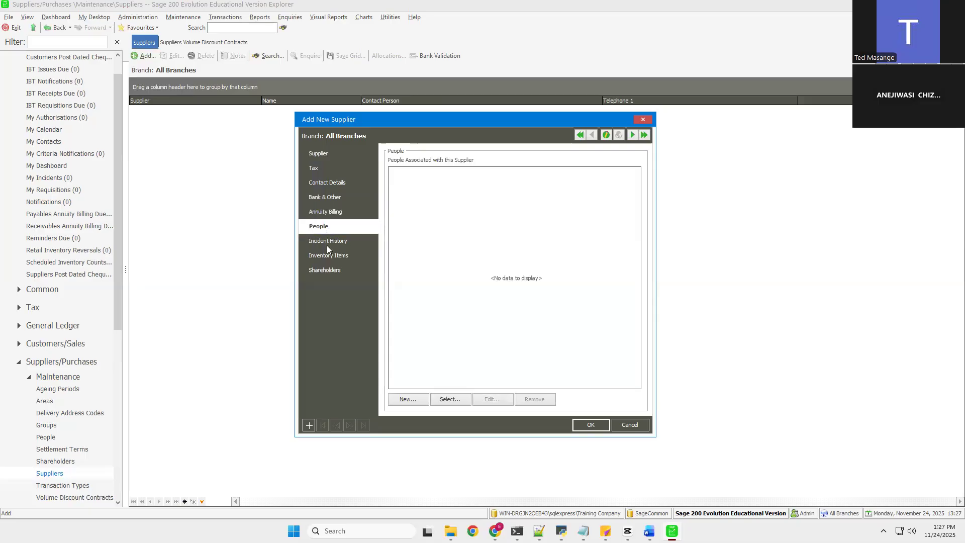
left_click(327, 241)
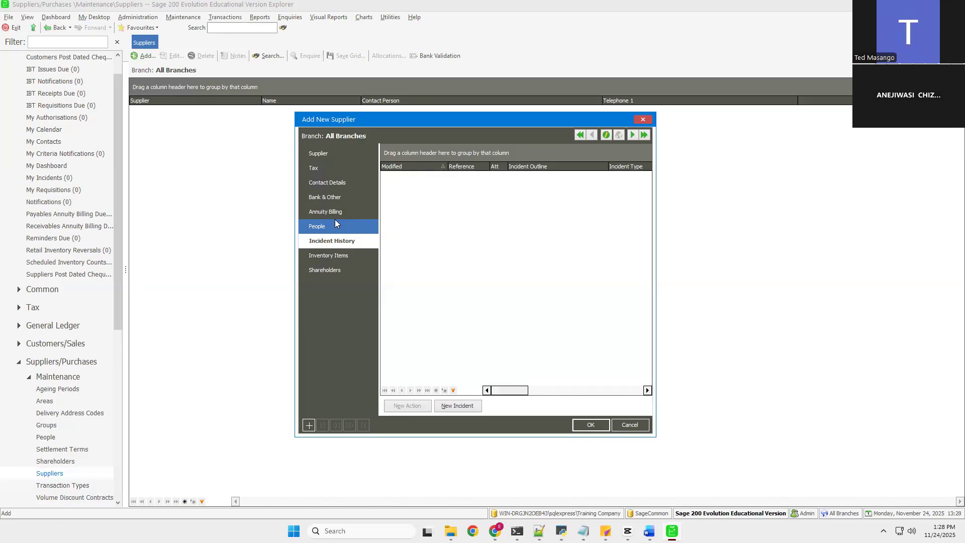
left_click(342, 254)
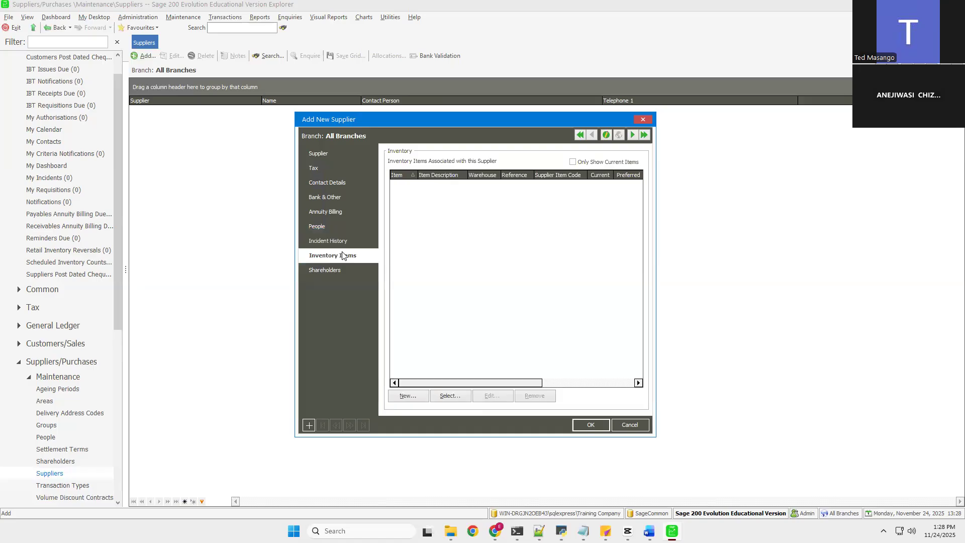
Step: Check the new supplier's shareholders page, return to its main details and save supplier S001
left_click(326, 270)
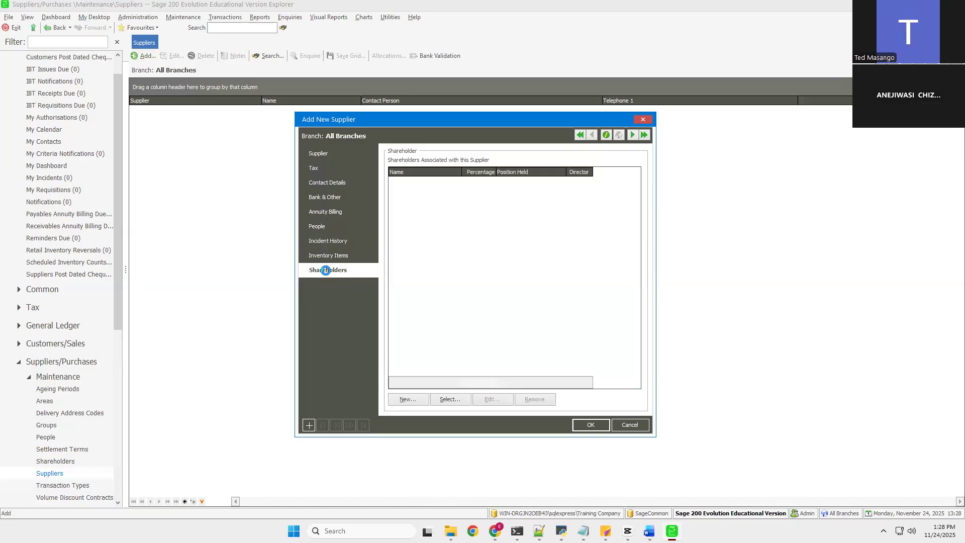
left_click(311, 151)
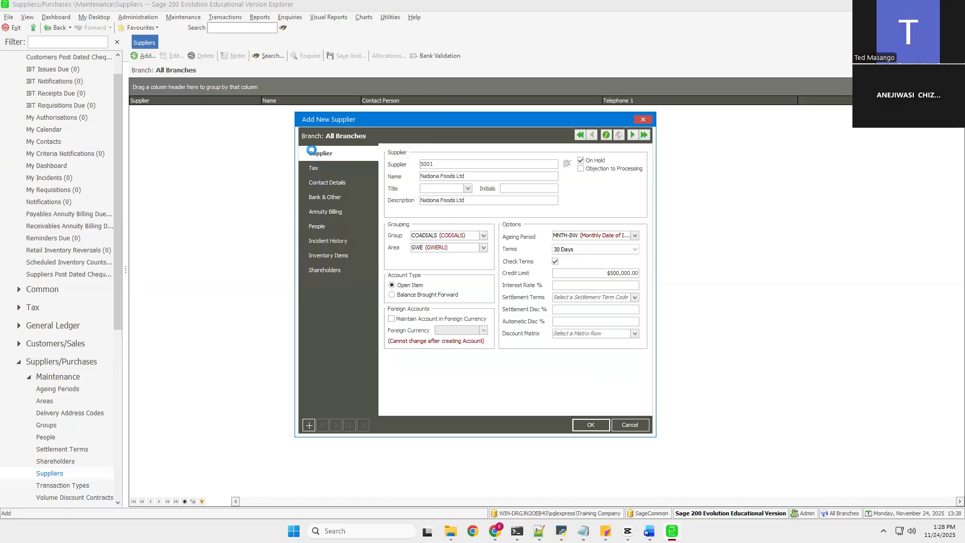
left_click(314, 166)
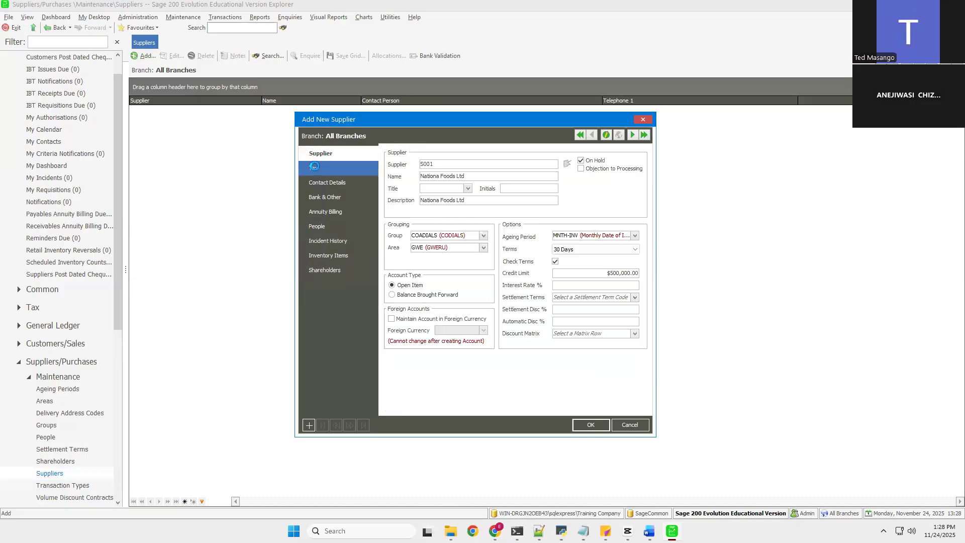
left_click(314, 154)
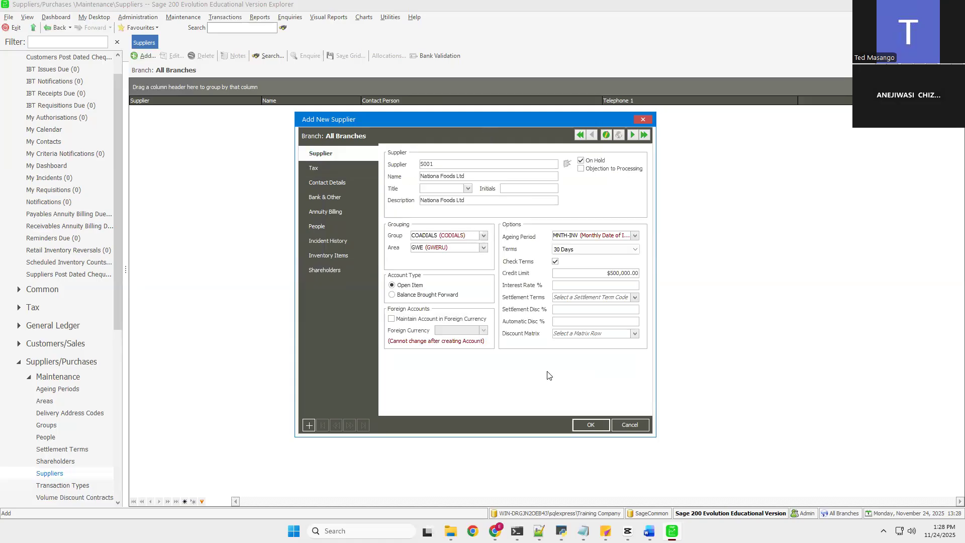
left_click(591, 425)
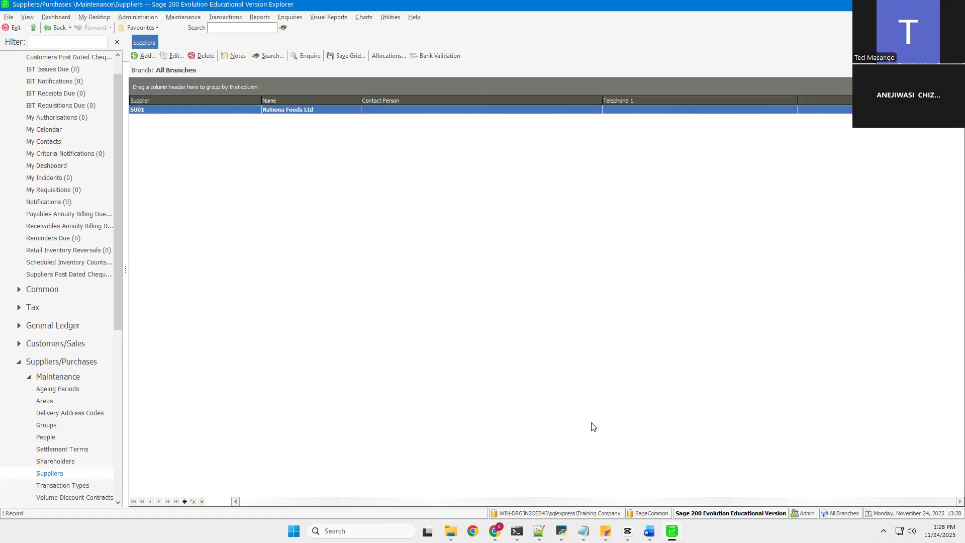
left_click(184, 16)
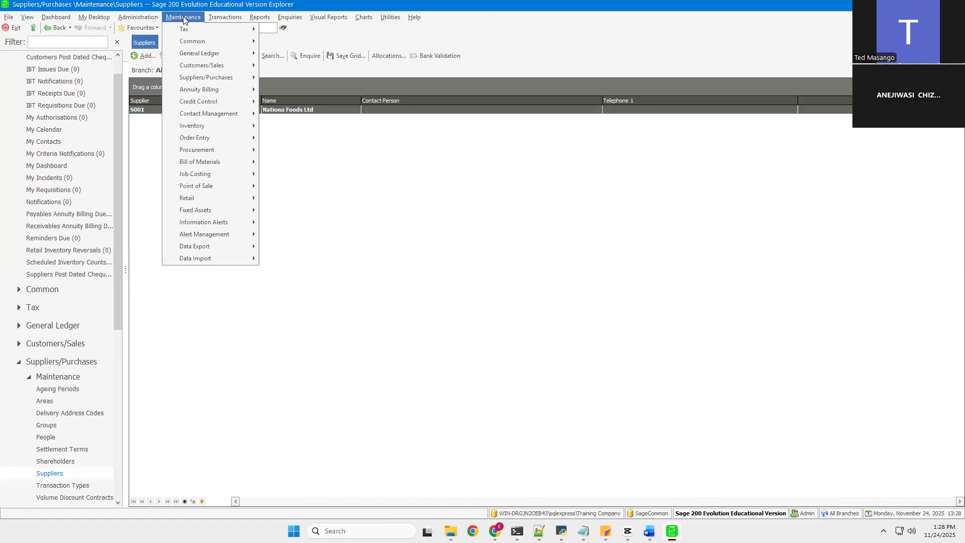
mouse_move(212, 131)
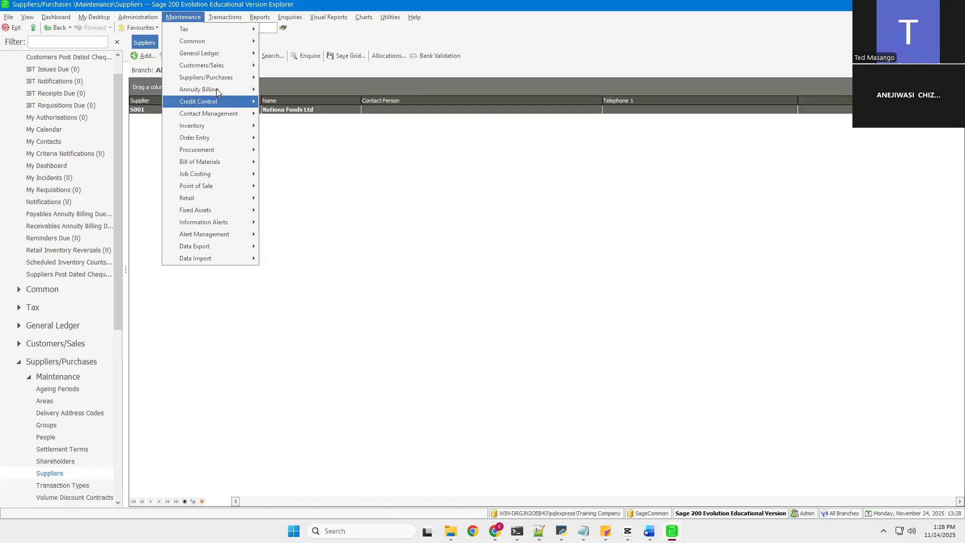
mouse_move(216, 88)
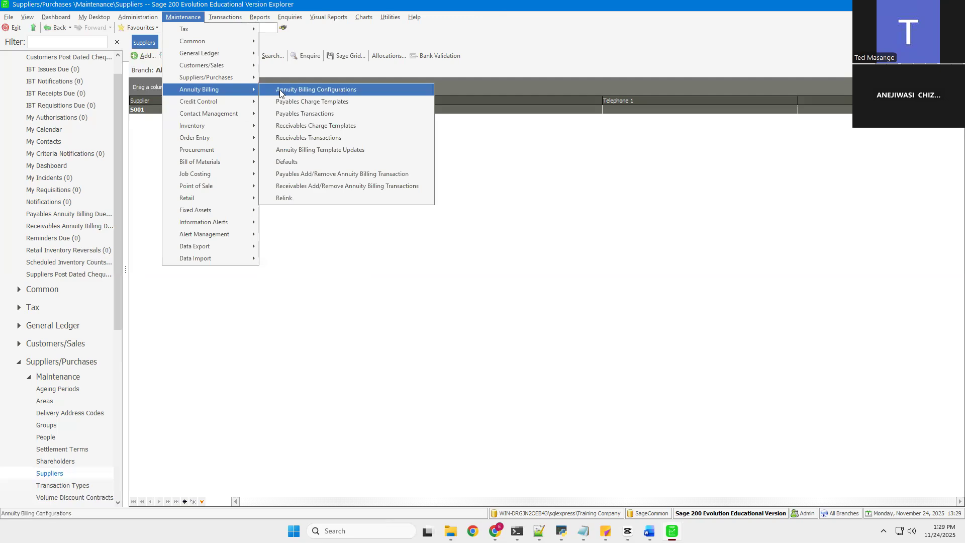
mouse_move(561, 5)
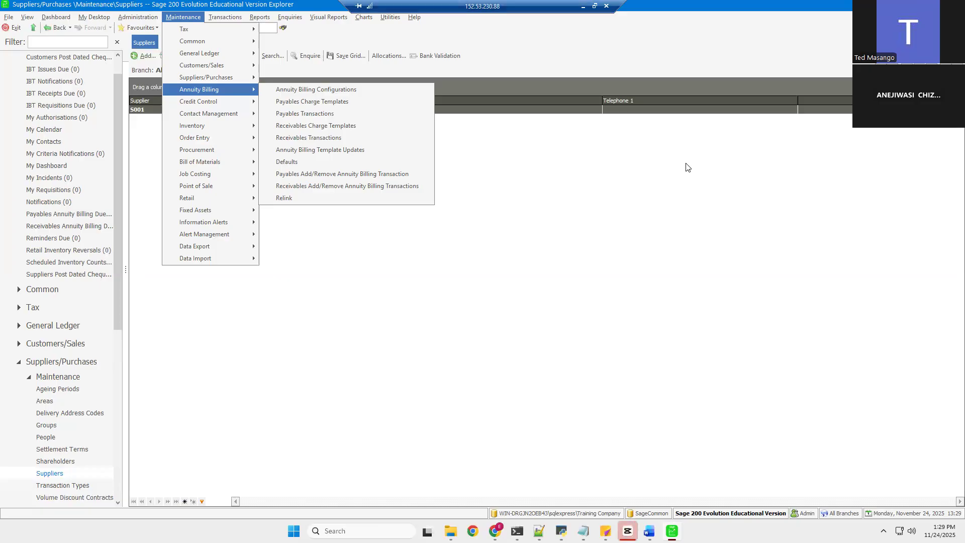
Step: Switch to CapCut, dismiss the video export dialog without sharing, and return to Sage 200 Evolution
left_click(627, 531)
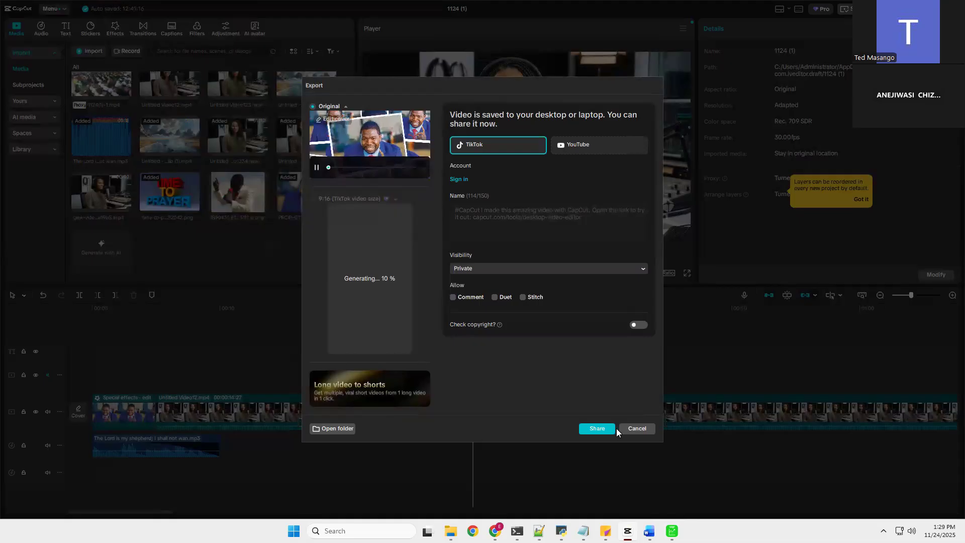
left_click(636, 430)
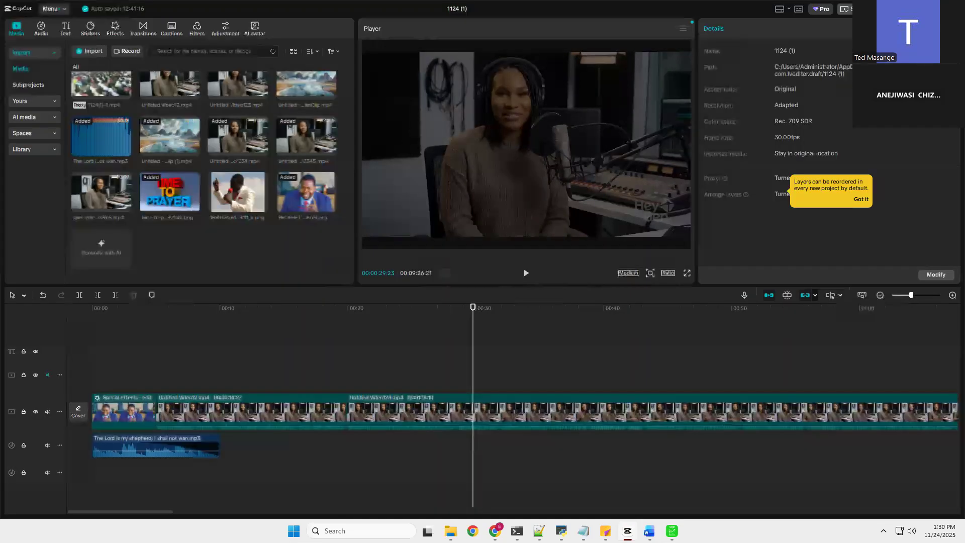
left_click(672, 531)
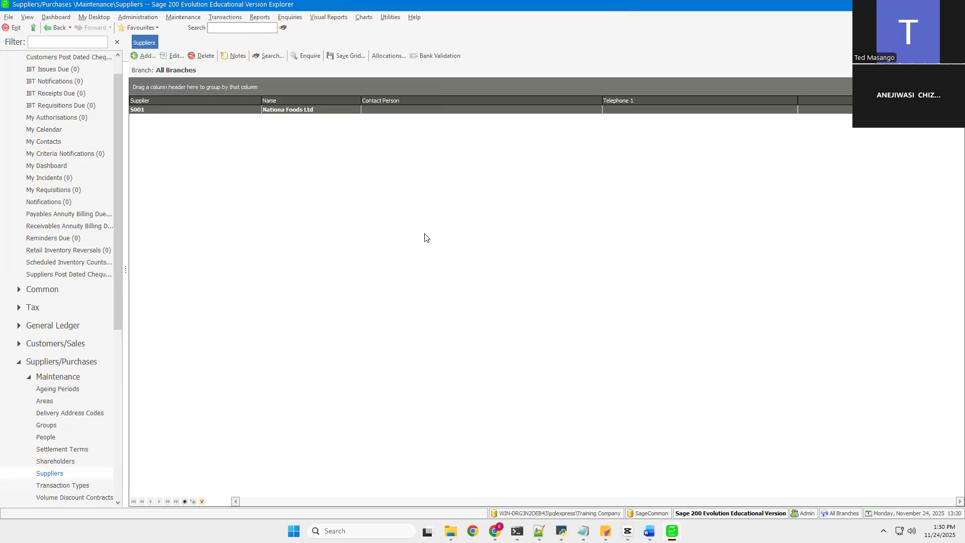
Step: Add a new annuity billing configuration, prefixing its generated description with "Rentals" to read "Rentals On the First Day of Every Week"
left_click(168, 19)
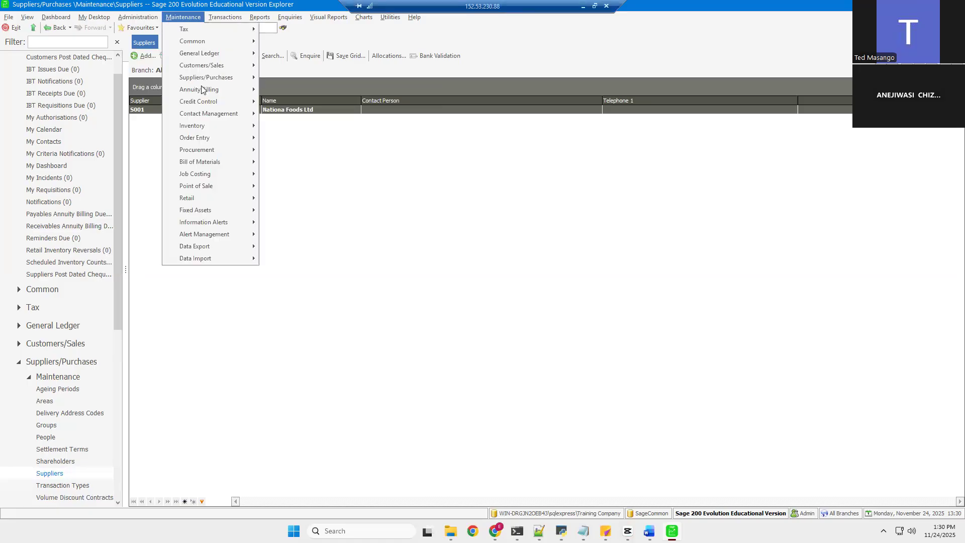
mouse_move(202, 90)
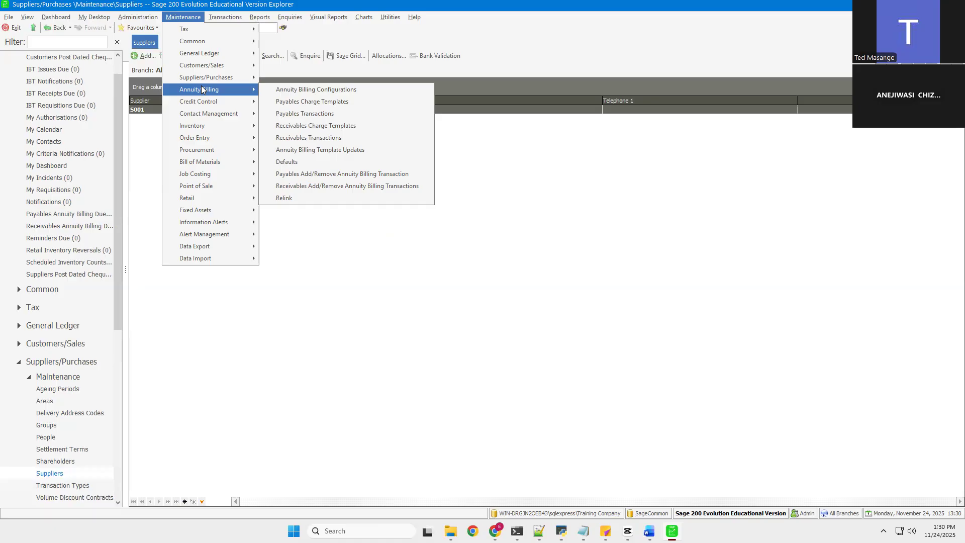
left_click(312, 90)
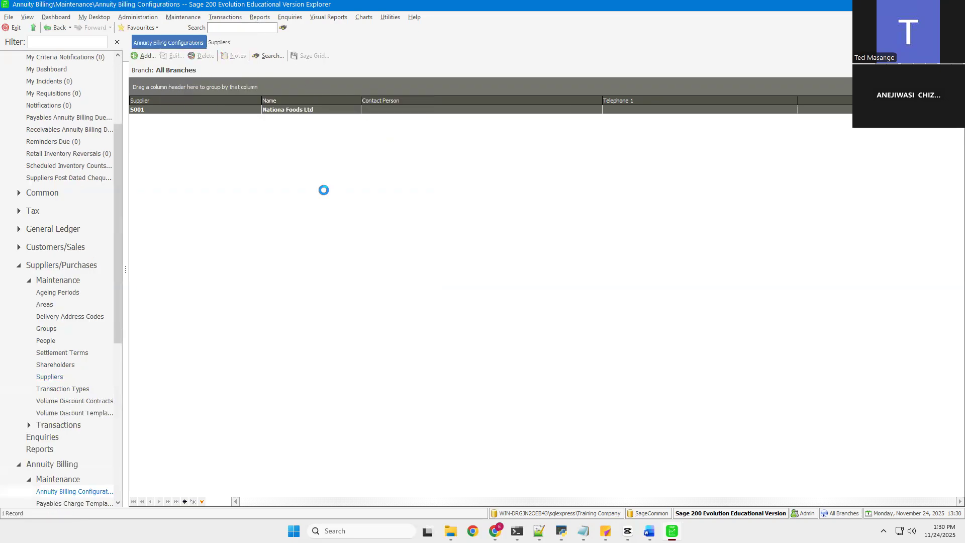
left_click(144, 53)
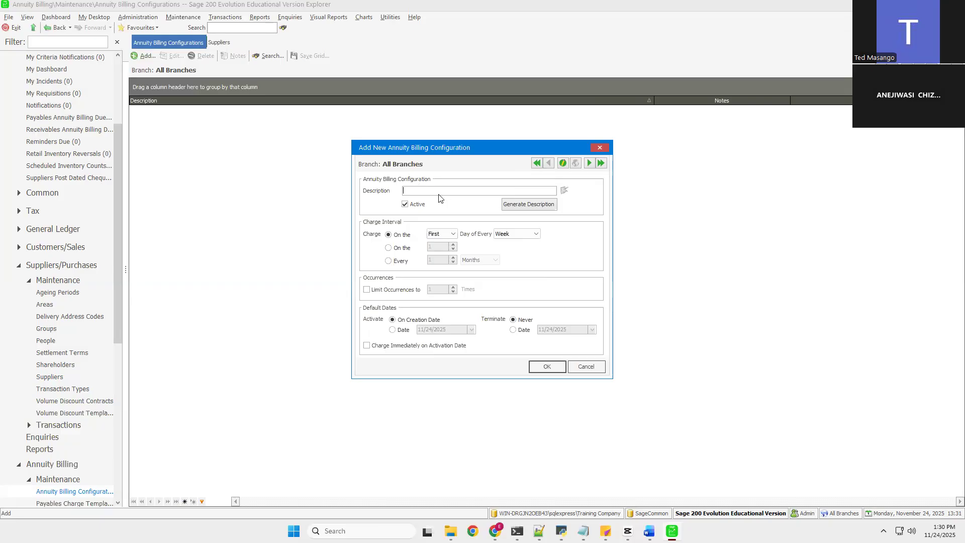
left_click(531, 209)
left_click_drag(482, 191, 404, 190)
left_click(405, 192)
type("Rentals On the First Day of Every Week")
Step: Set the configuration's charge interval to the First day of every Month, trying the two alternative interval types along the way
left_click(536, 234)
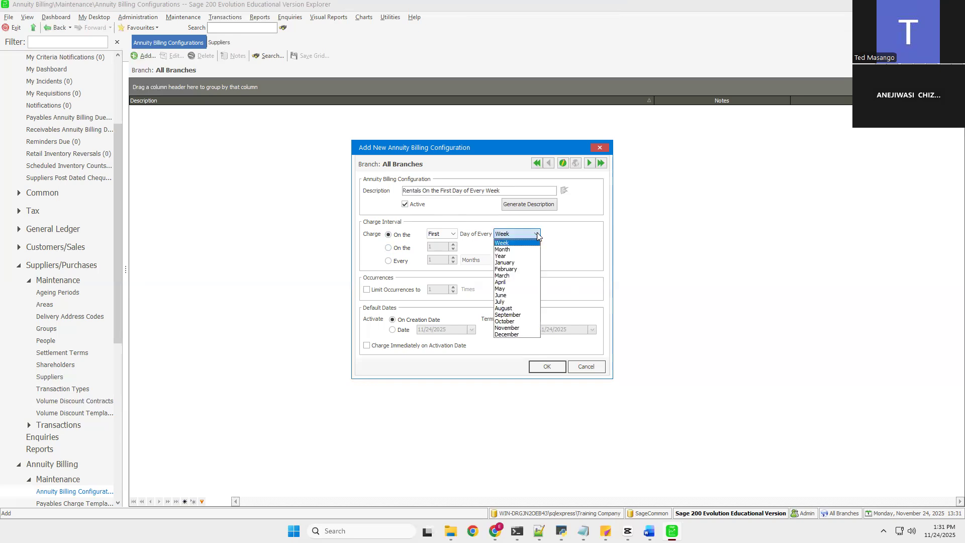
left_click(500, 250)
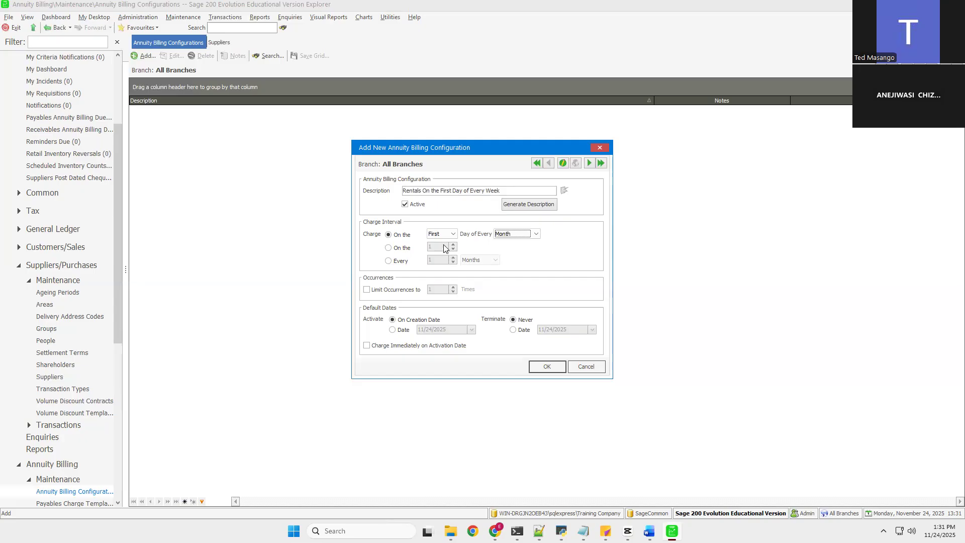
left_click(389, 248)
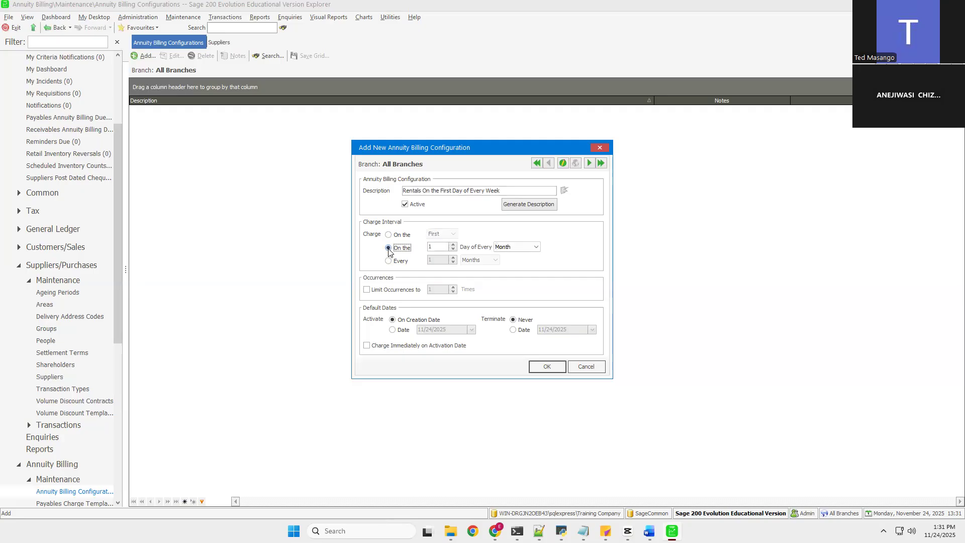
left_click(389, 261)
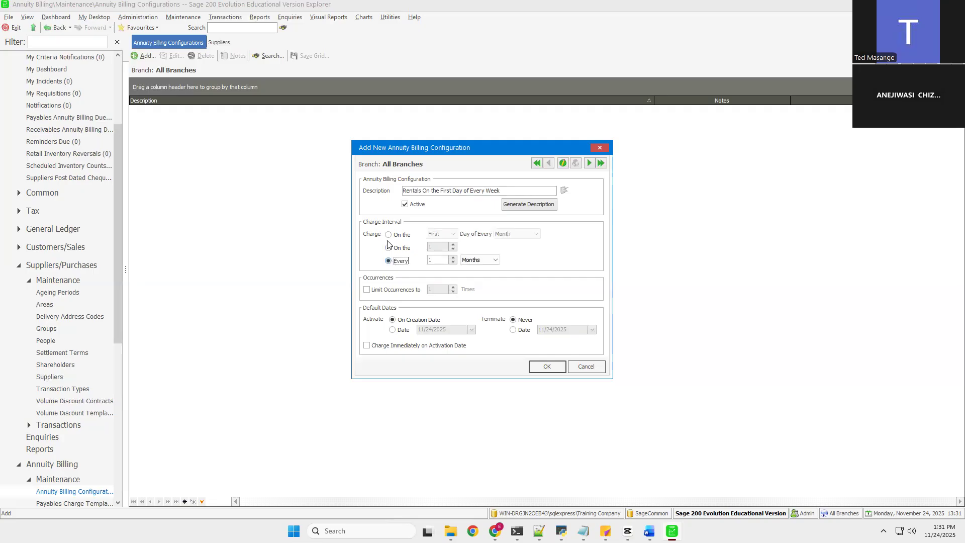
left_click(390, 236)
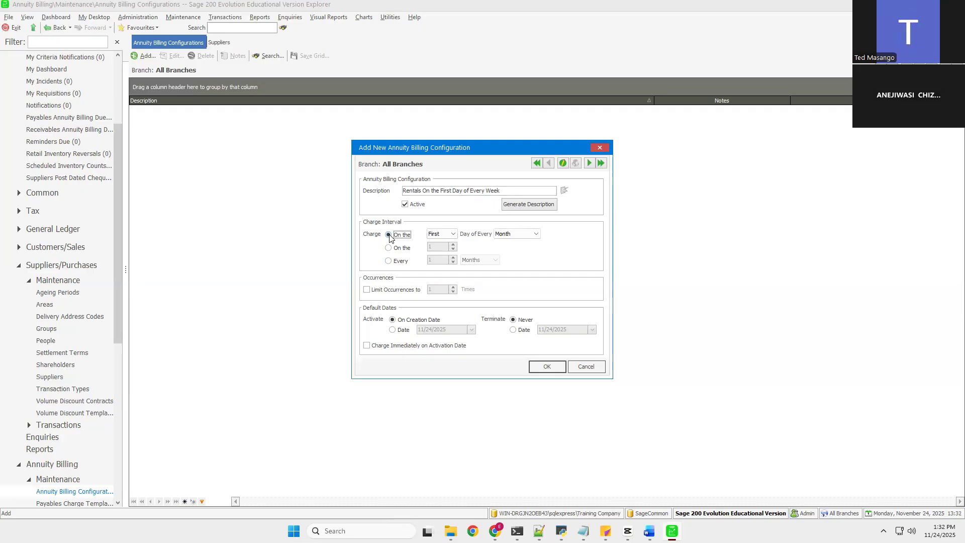
Step: Limit the configuration's occurrences to 6 times and save it
left_click(369, 297)
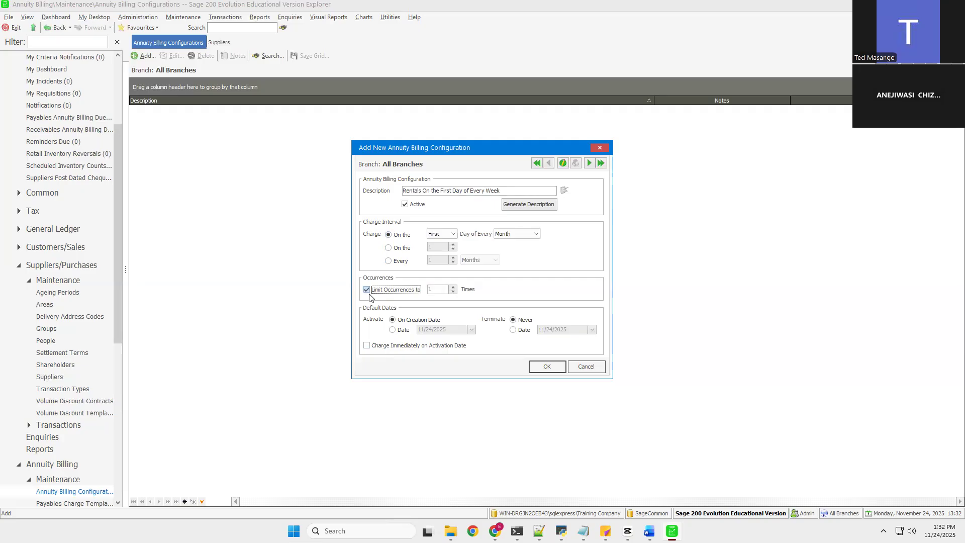
left_click(433, 289)
type("2")
key("BackSpace")
key("BackSpace")
type("6")
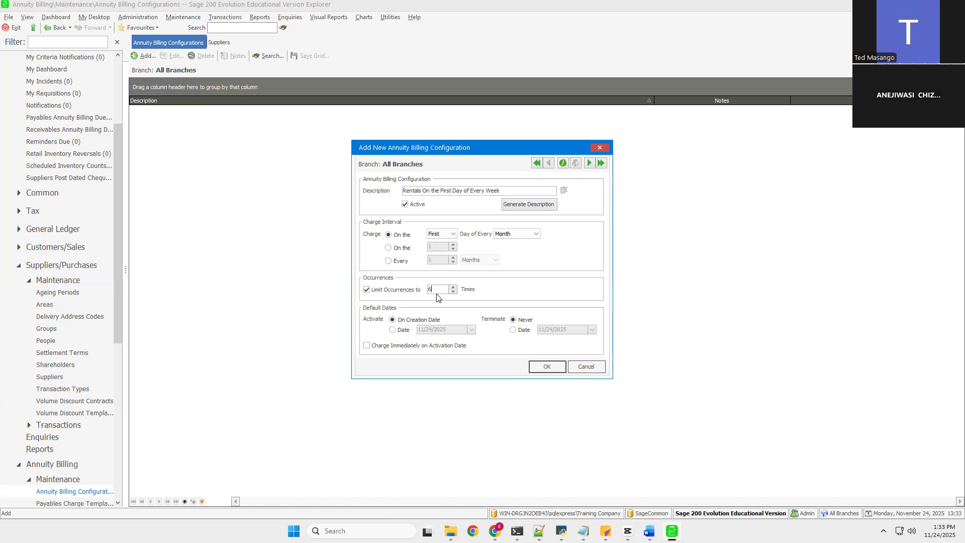
left_click(546, 367)
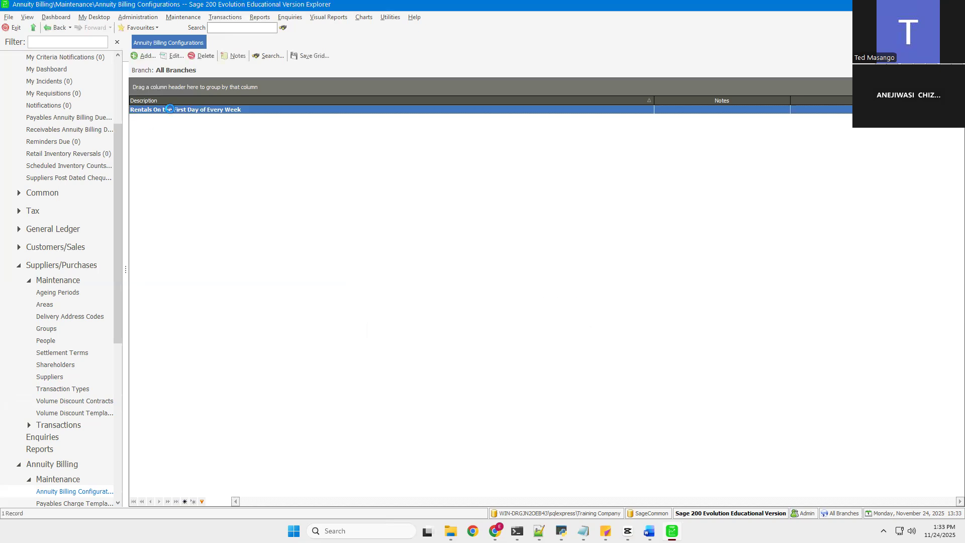
Step: Add a new annuity billing receivables charge template described as "Rentals" with transaction code IN (Invoice)
left_click(181, 16)
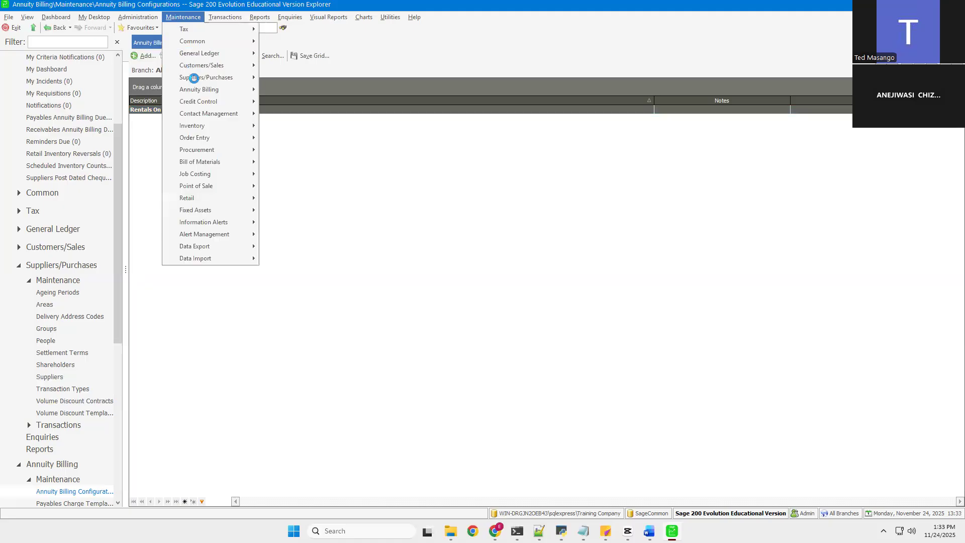
mouse_move(198, 92)
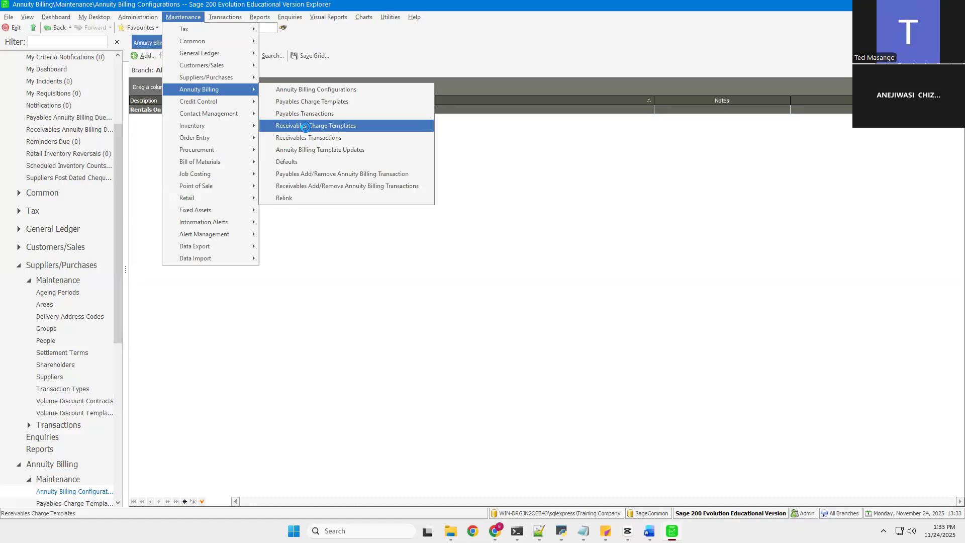
left_click(305, 127)
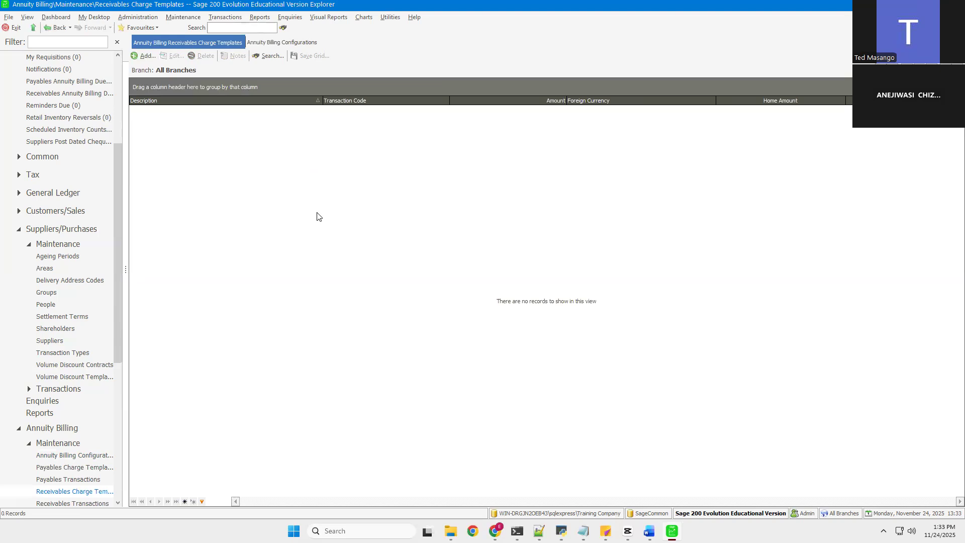
left_click(146, 56)
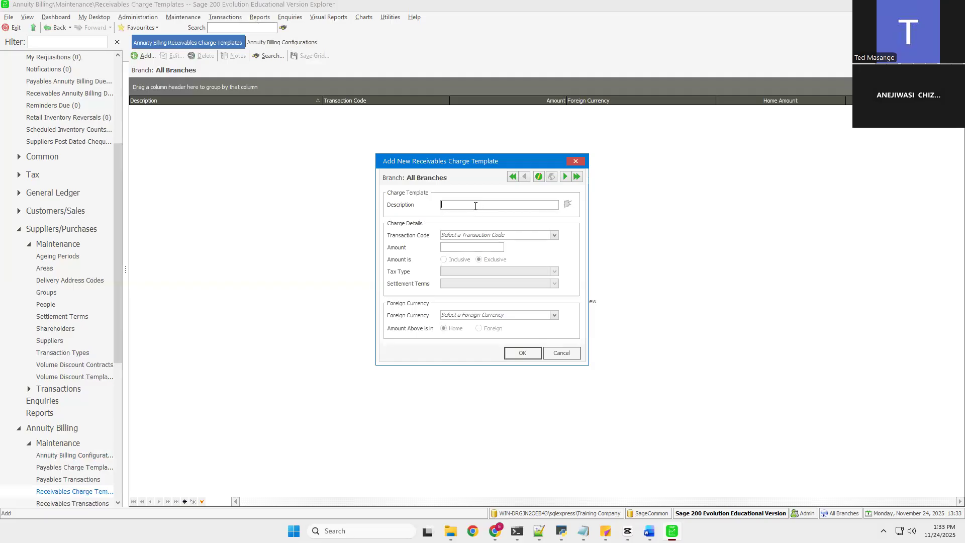
type("Rentals")
key("Tab")
left_click(554, 236)
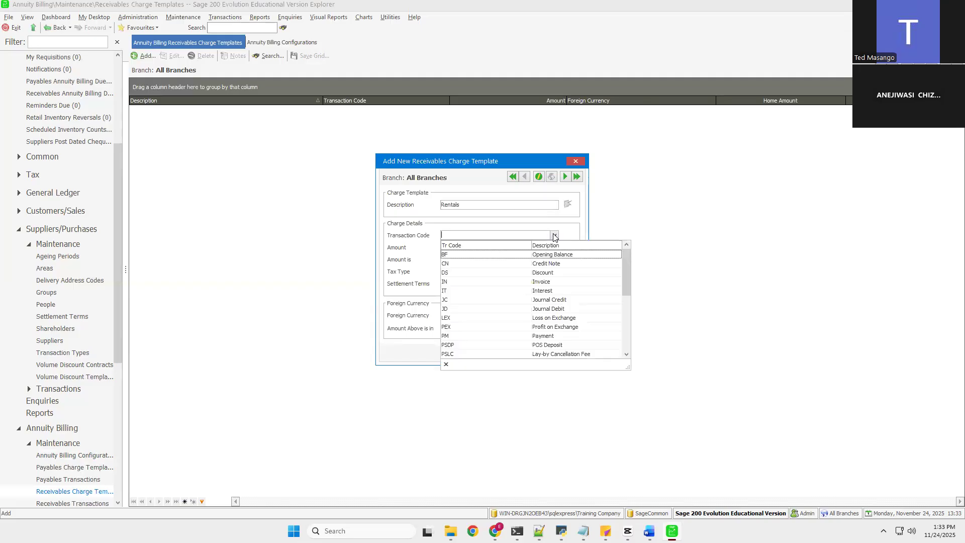
left_click(471, 282)
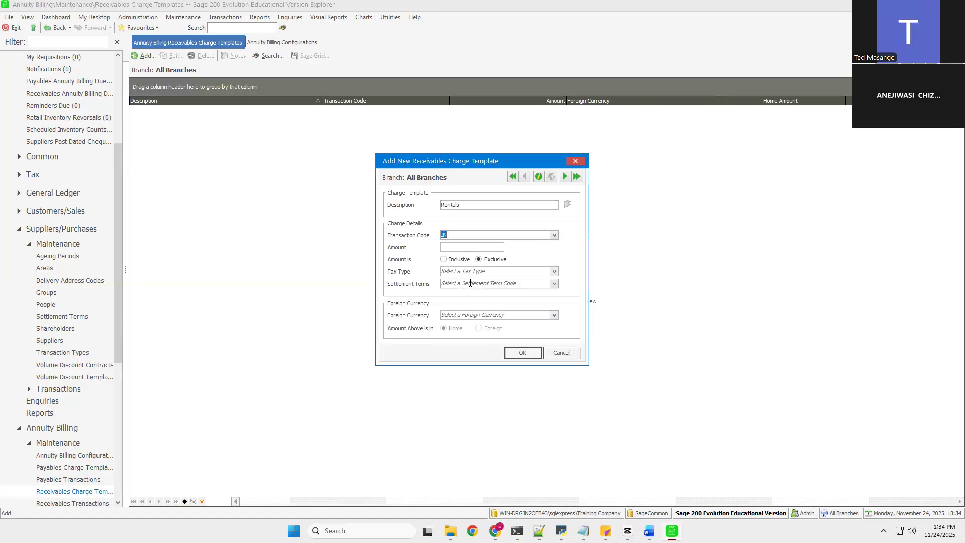
Step: Set the charge template's amount to 590 and its tax type to code 1, Output Tax
left_click(464, 249)
type("590")
key("Tab")
left_click(555, 272)
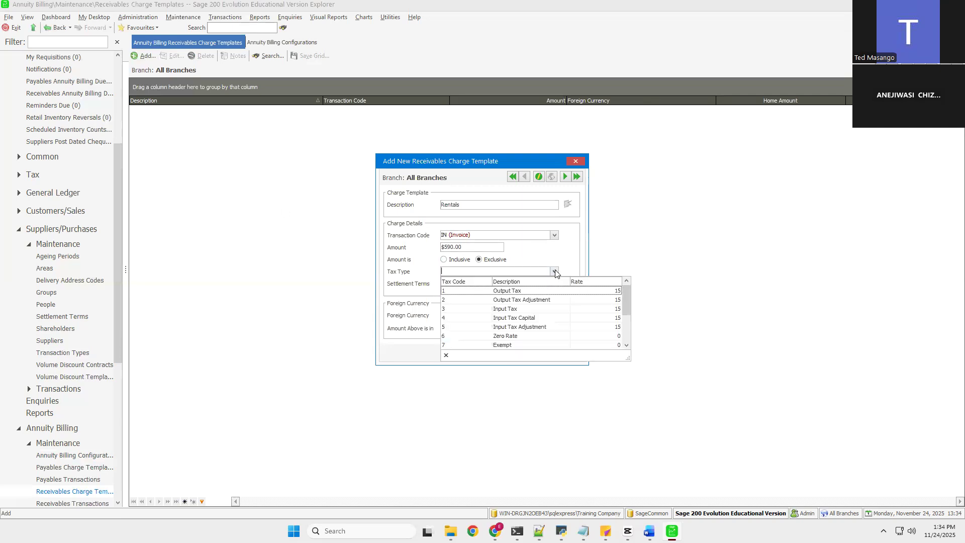
left_click(513, 290)
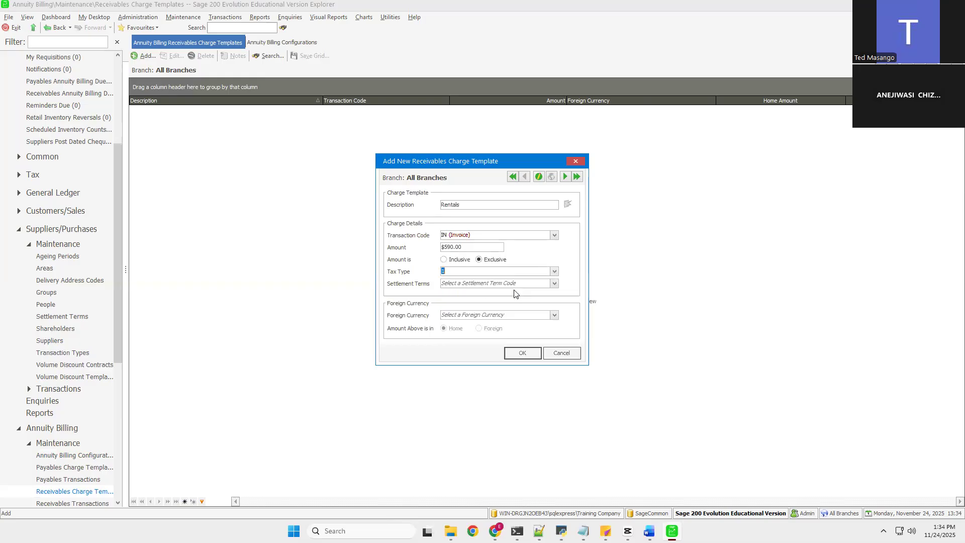
Step: Check the settlement terms and foreign currency choices, leave both blank, and save the Rentals charge template
left_click(554, 284)
left_click(553, 285)
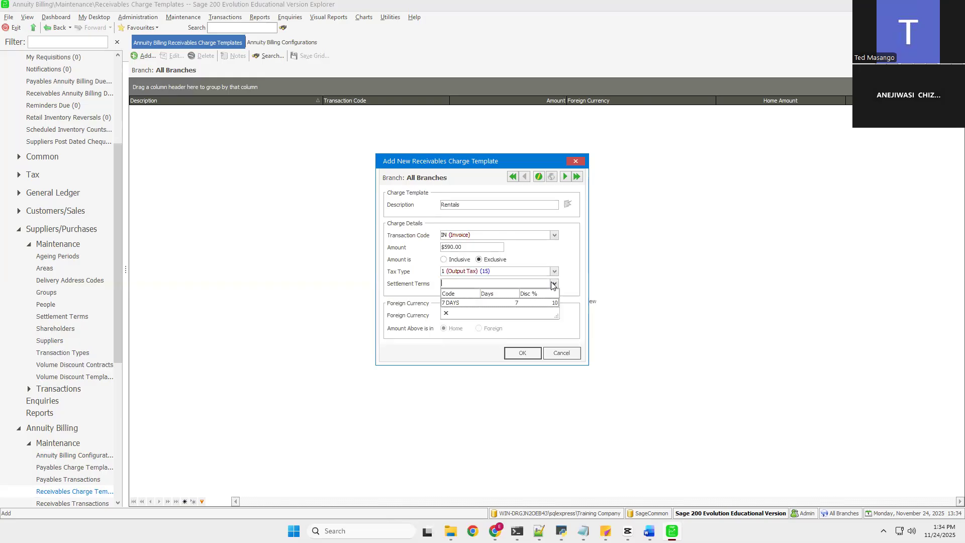
left_click(552, 283)
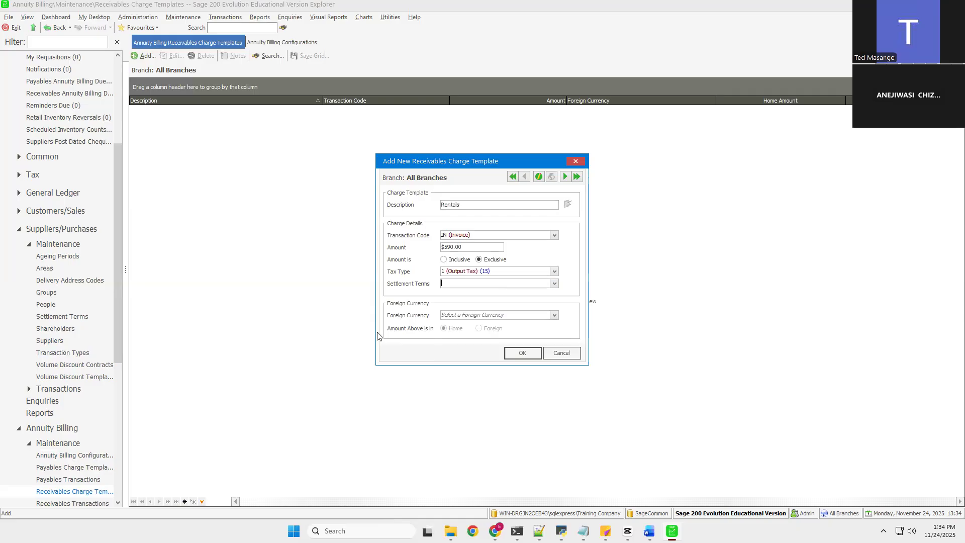
left_click(554, 316)
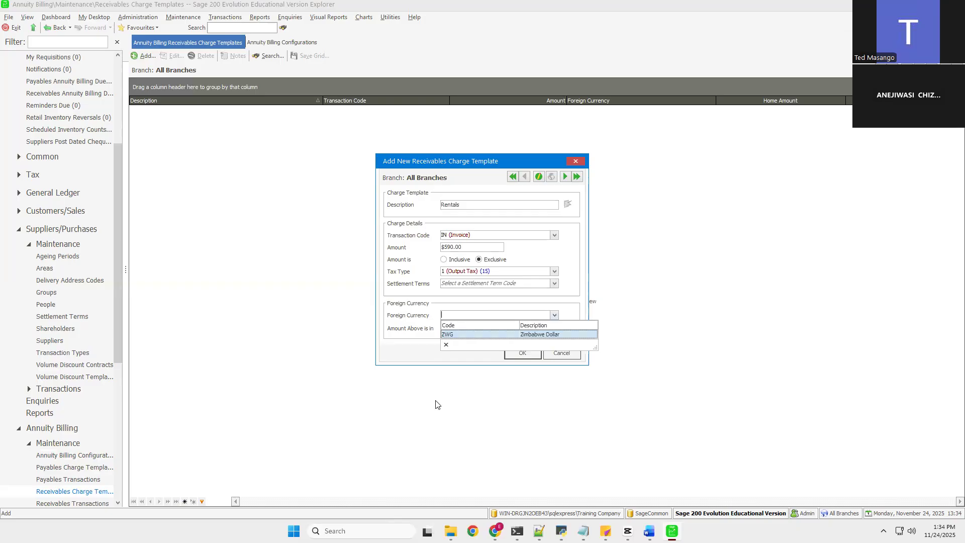
left_click(572, 317)
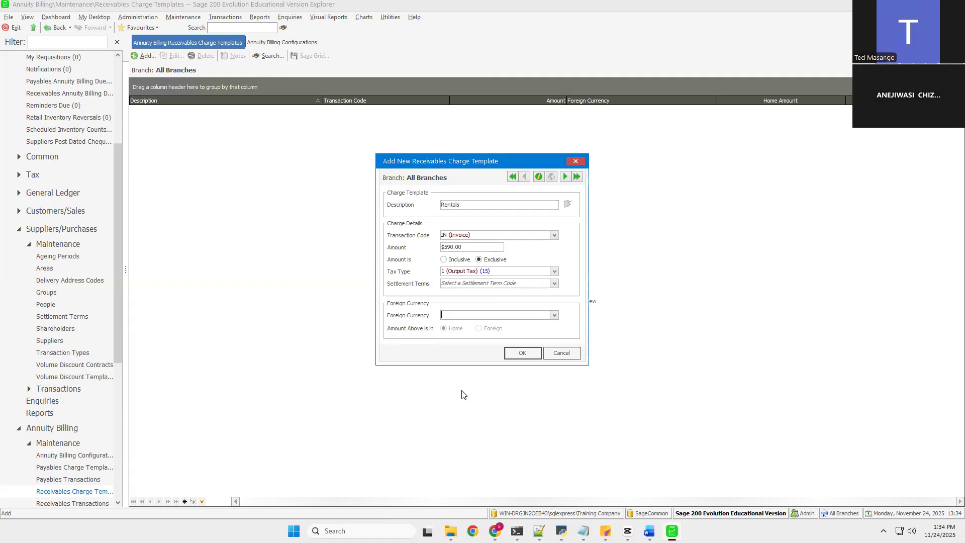
left_click(522, 351)
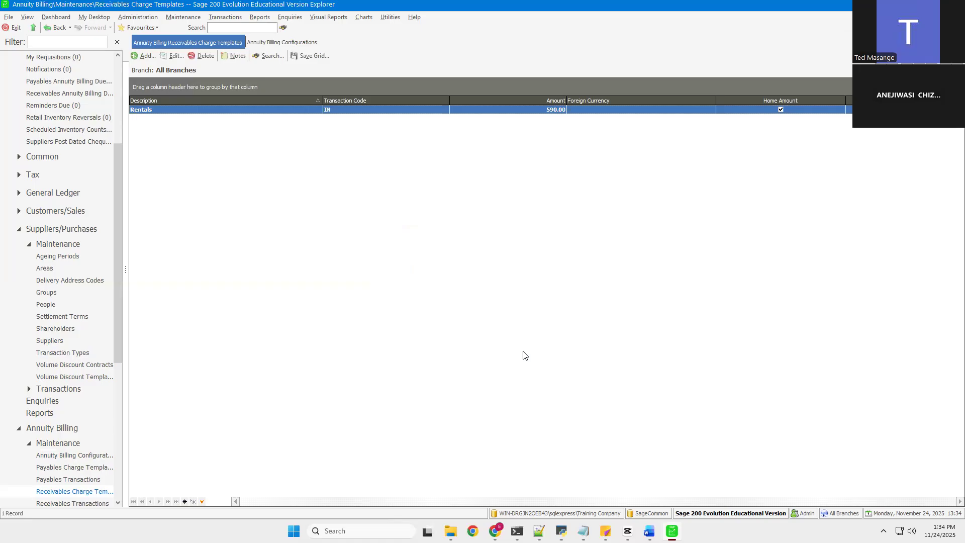
Step: View the annuity billing receivables transactions list, then inspect the receivables add/remove transactions form and cancel it
left_click(182, 18)
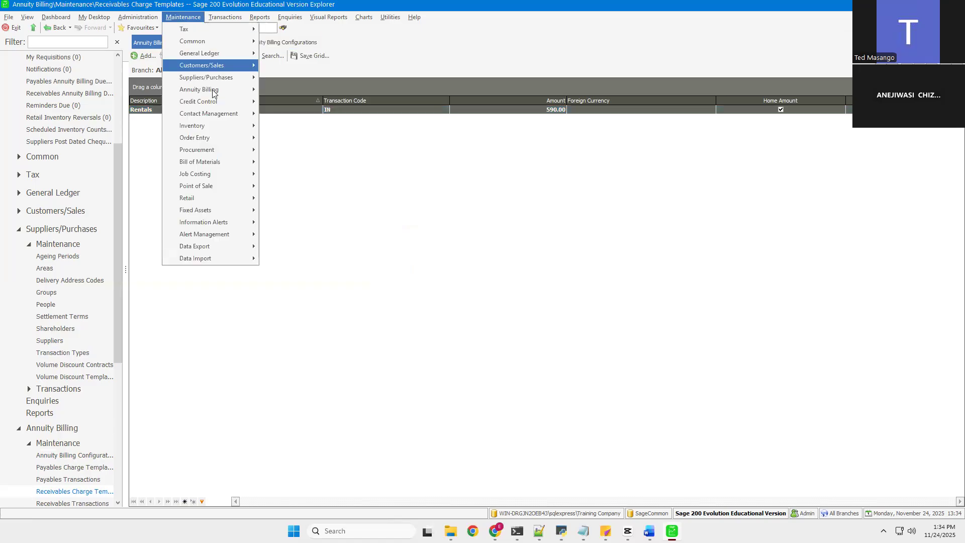
mouse_move(213, 93)
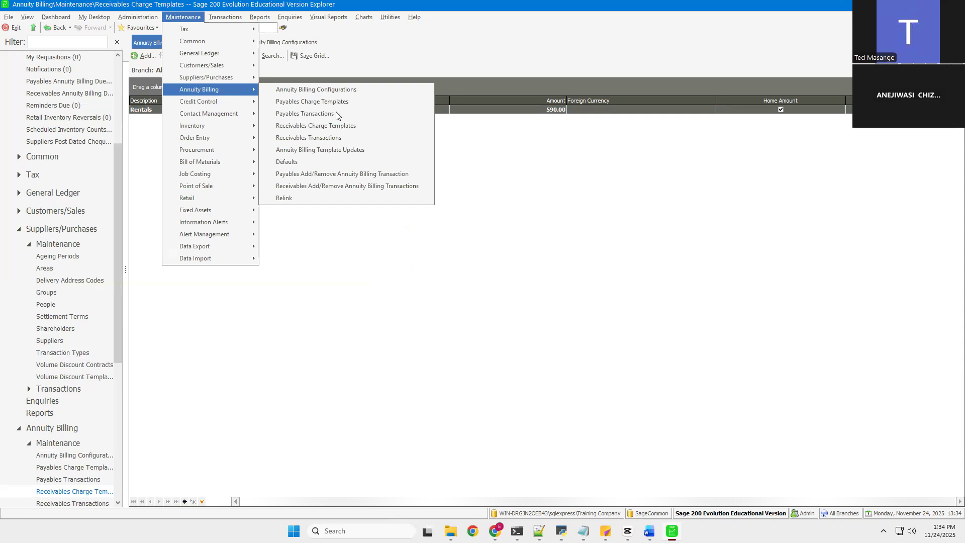
left_click(333, 143)
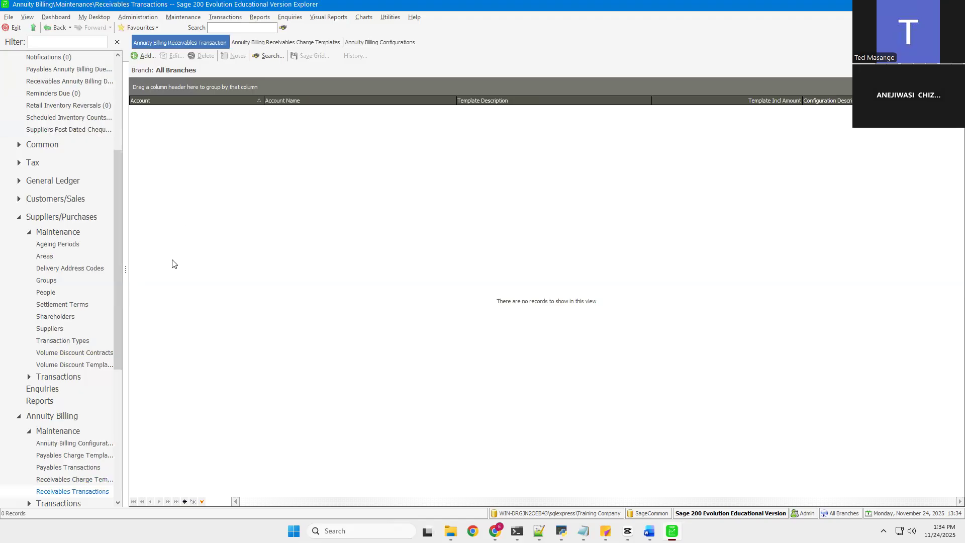
left_click(182, 18)
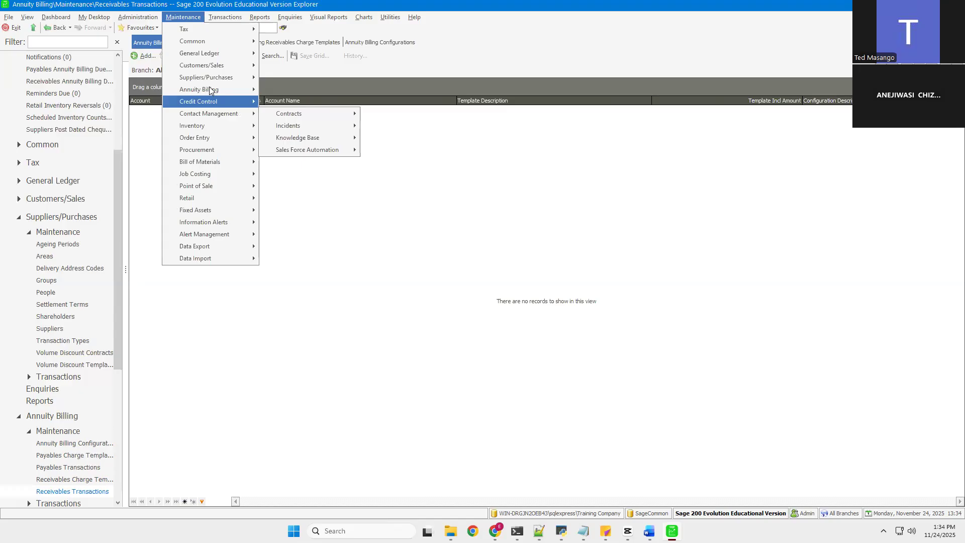
mouse_move(210, 90)
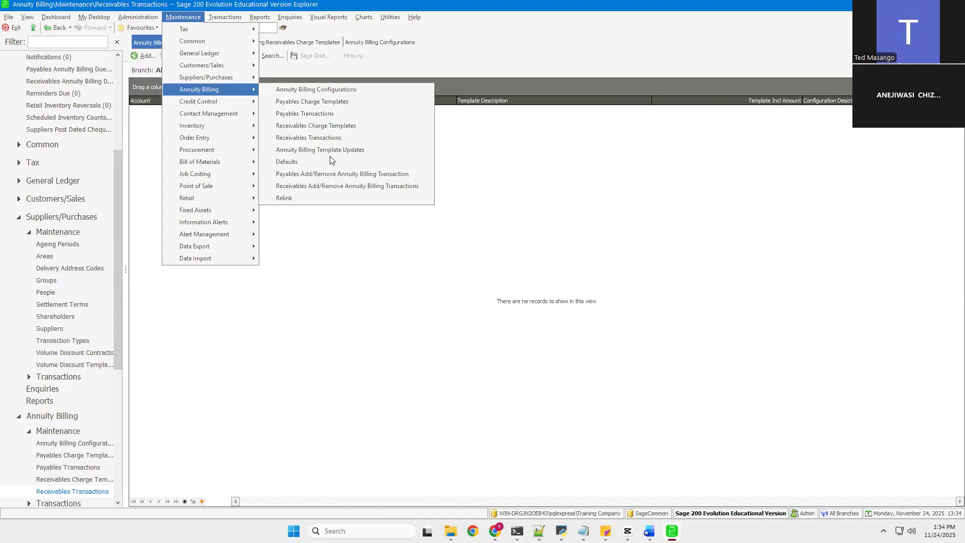
left_click(320, 185)
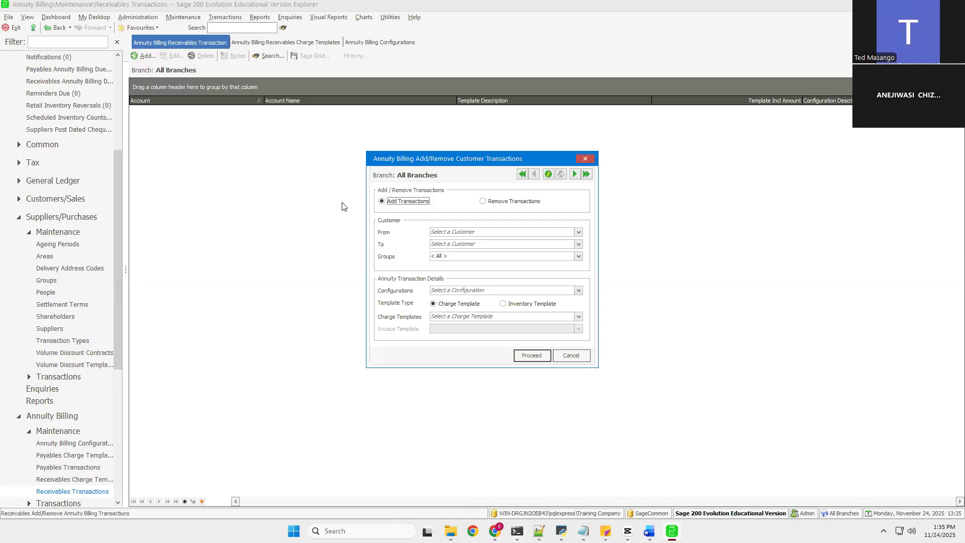
left_click(567, 359)
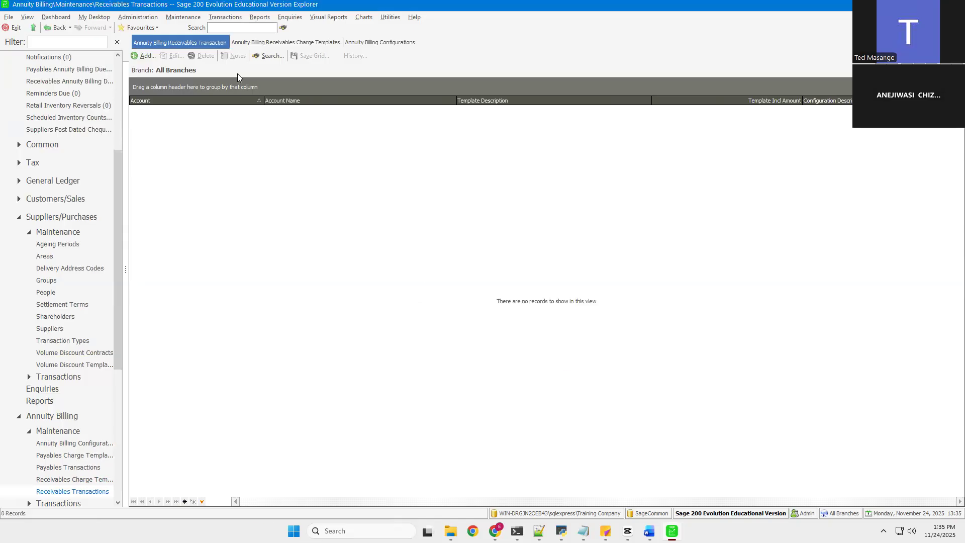
Step: View the credit control maintenance documents list and the credit control excuses page
left_click(181, 20)
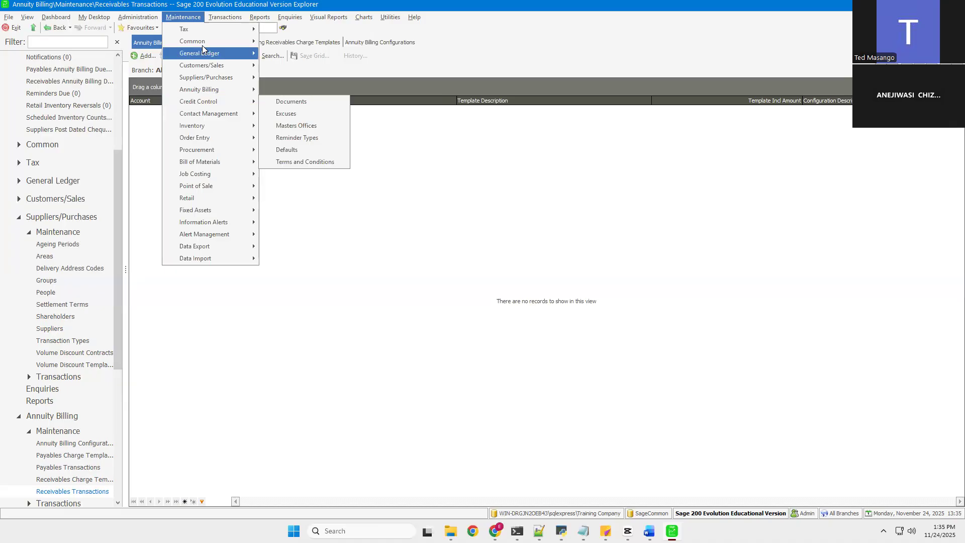
mouse_move(203, 46)
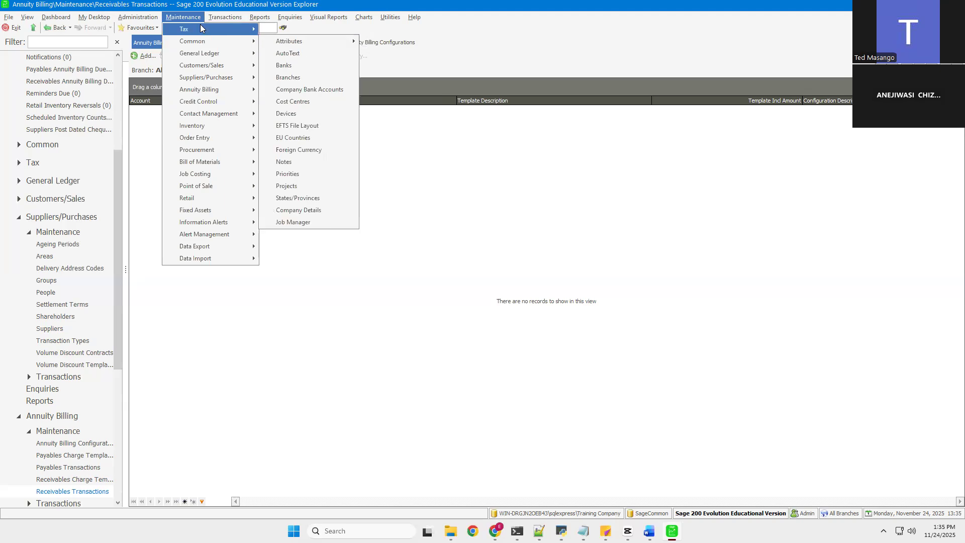
mouse_move(200, 29)
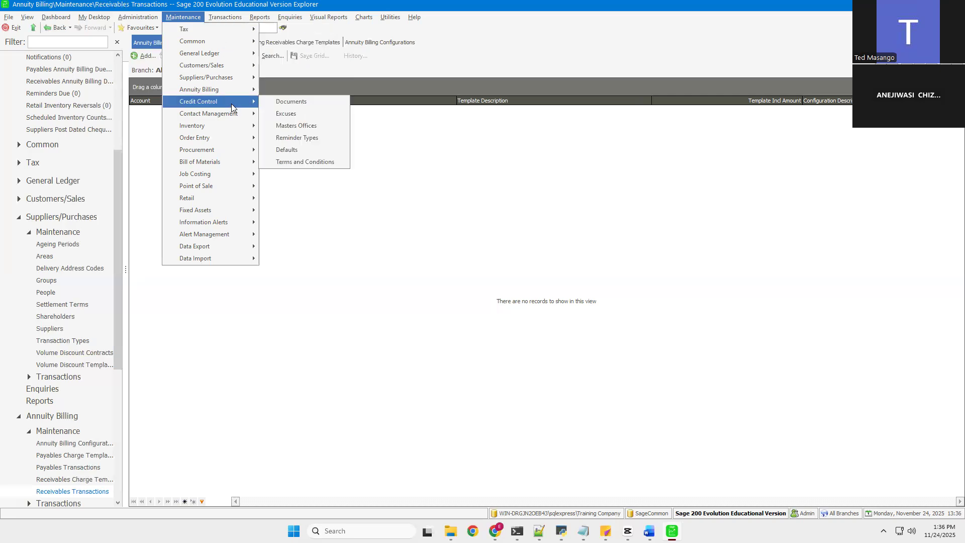
left_click(307, 103)
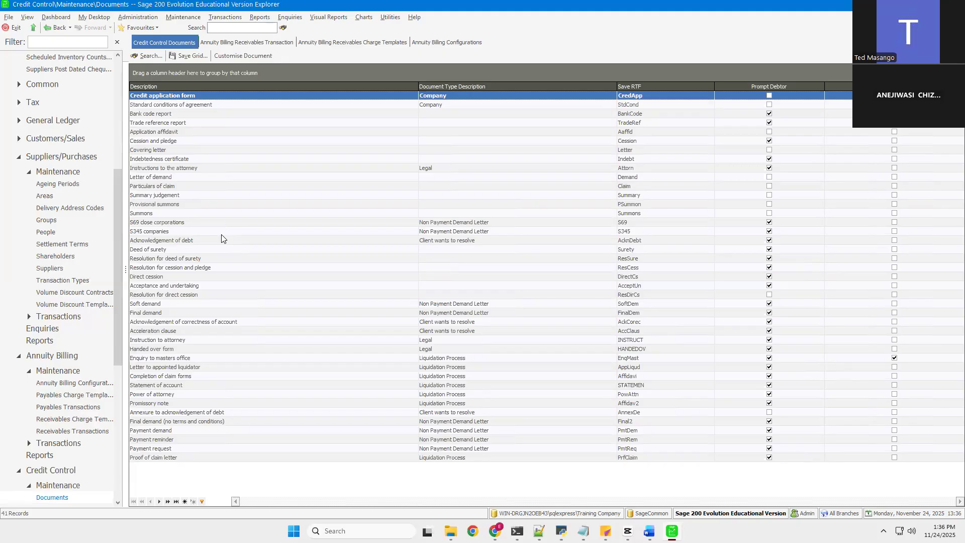
left_click(197, 19)
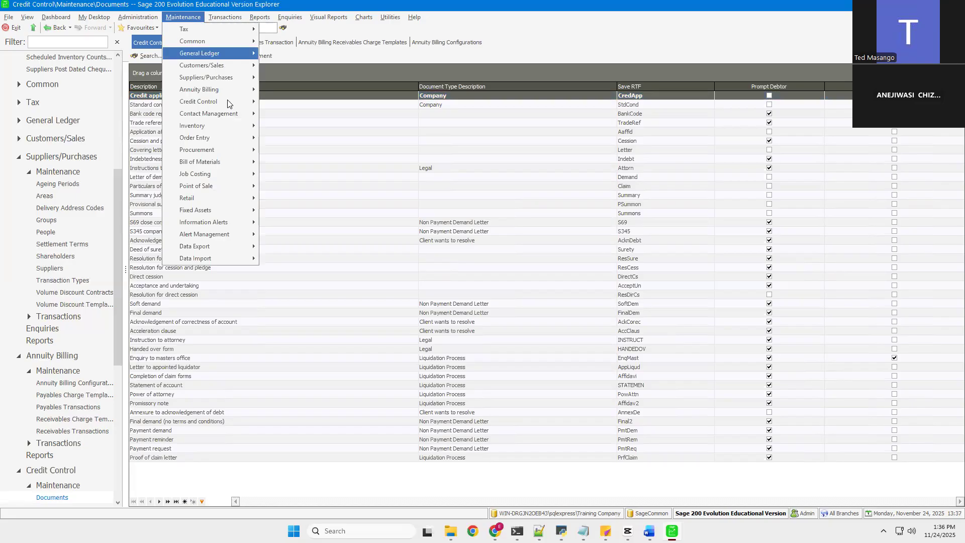
mouse_move(227, 104)
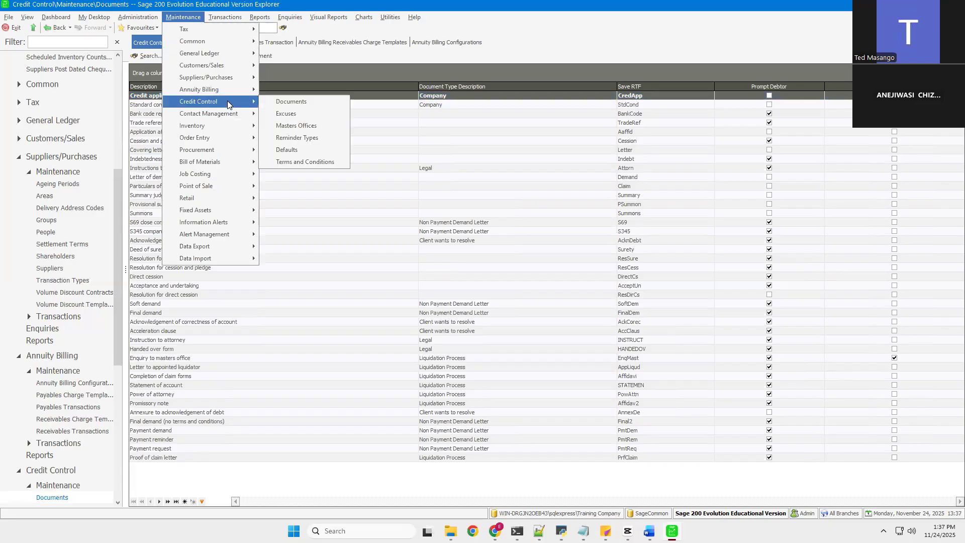
left_click(294, 112)
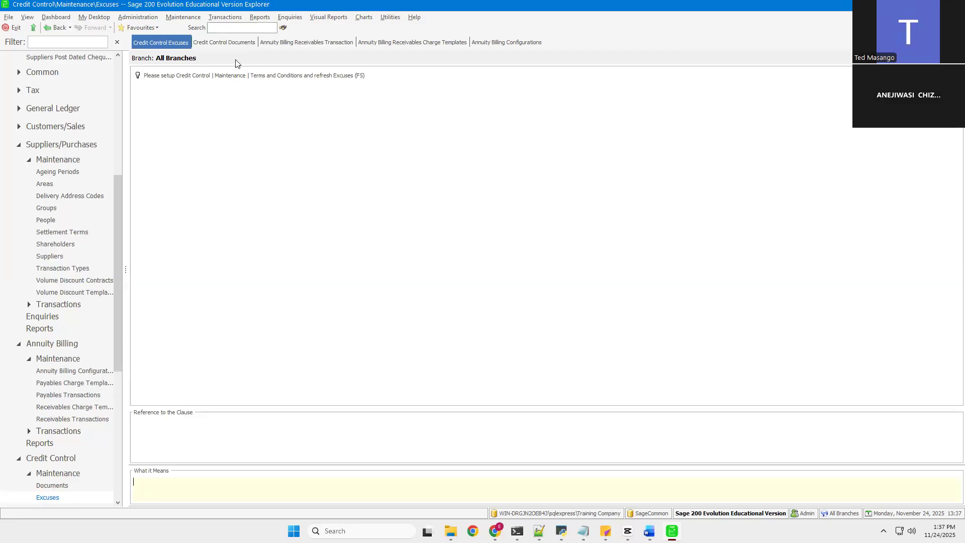
Step: View the credit control masters offices list and the reminder types list
left_click(195, 18)
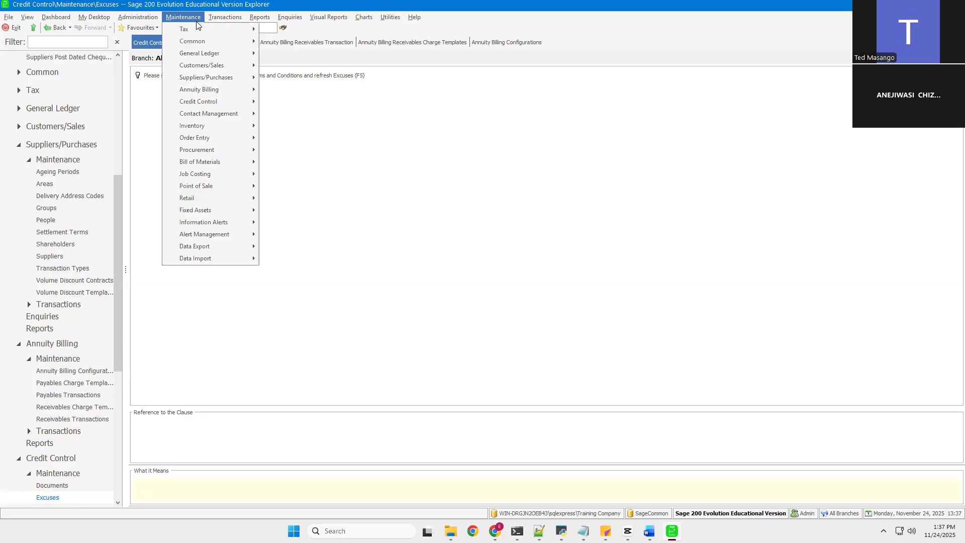
mouse_move(226, 101)
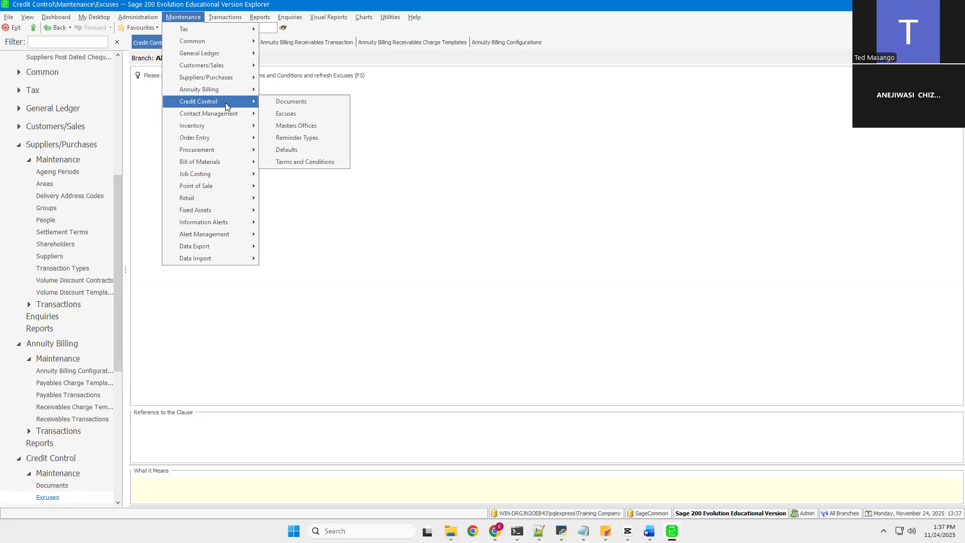
left_click(288, 129)
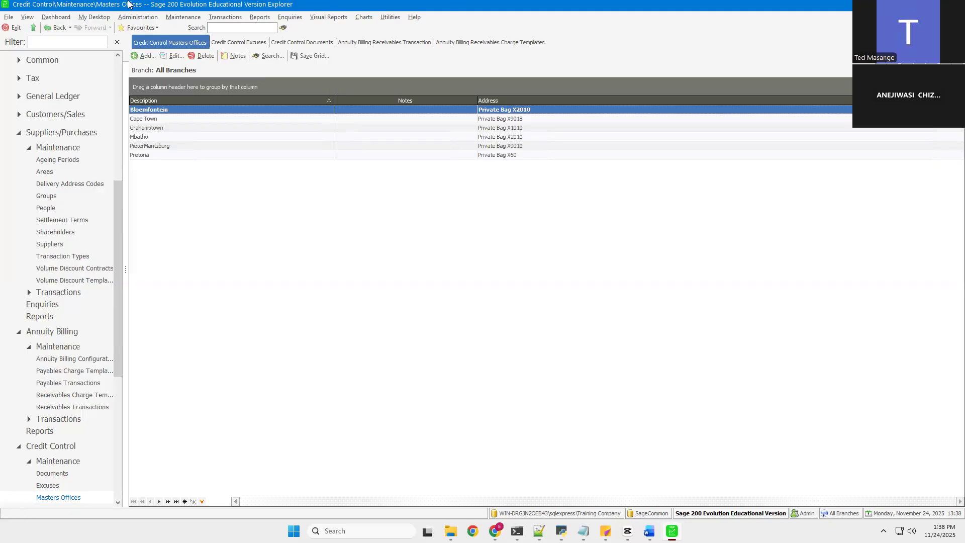
left_click(184, 16)
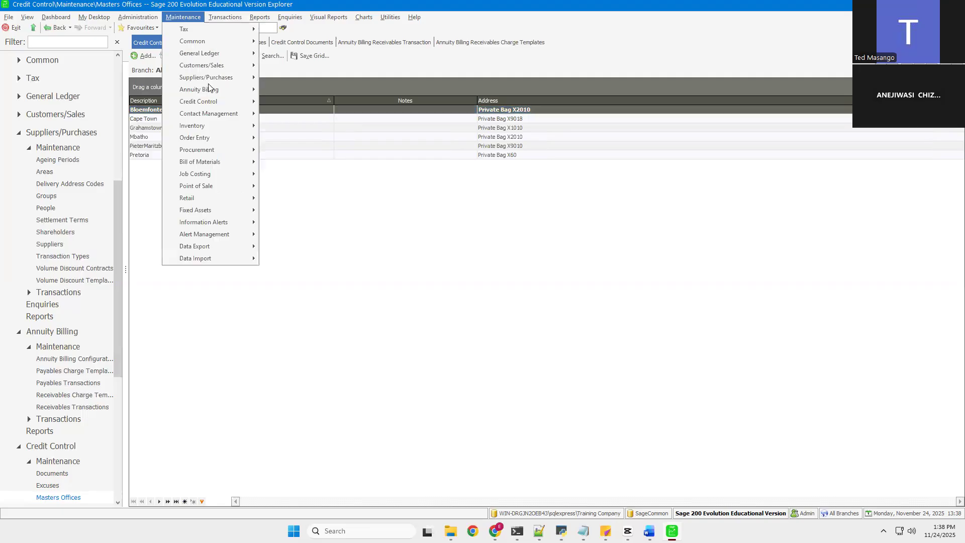
mouse_move(212, 101)
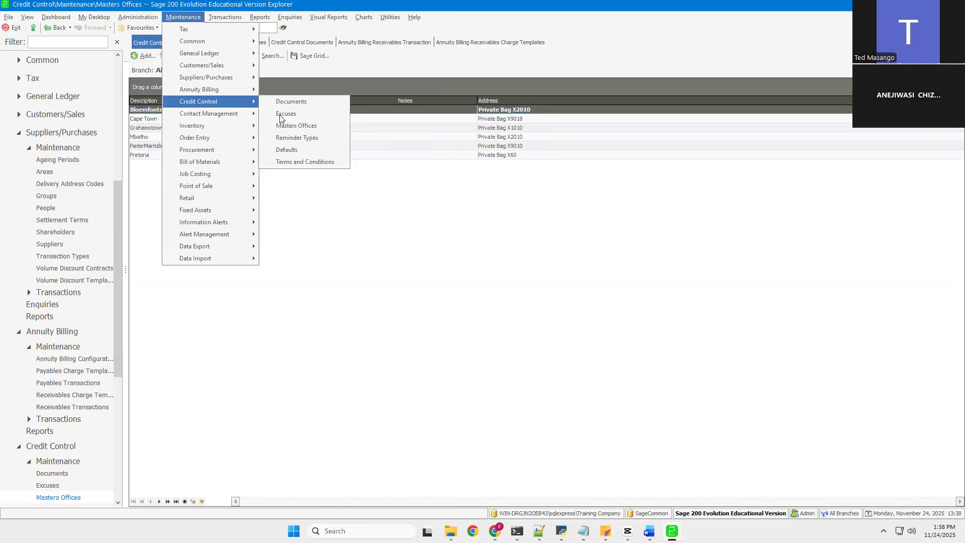
left_click(292, 138)
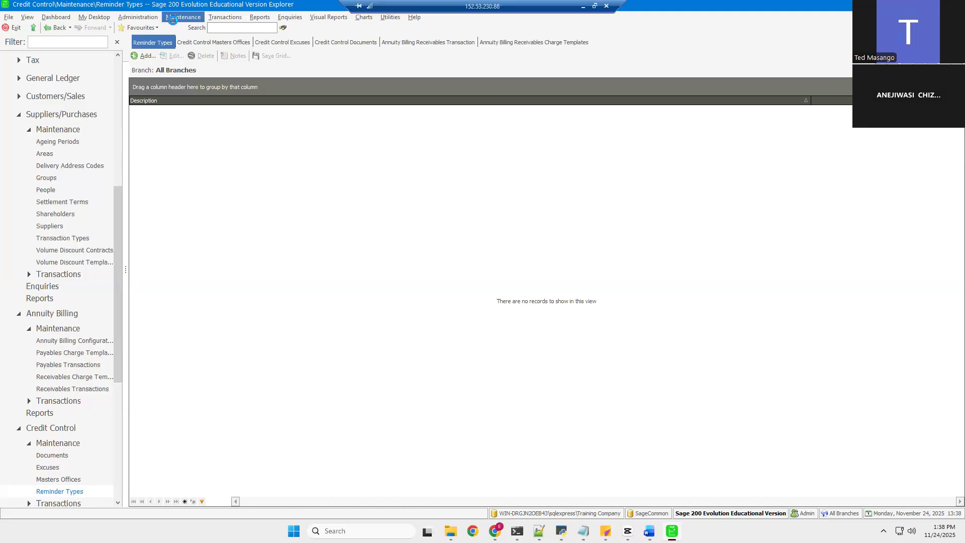
Step: Review the credit control defaults for scoring, application categories and reminders, and accept them as they are
left_click(172, 18)
mouse_move(219, 103)
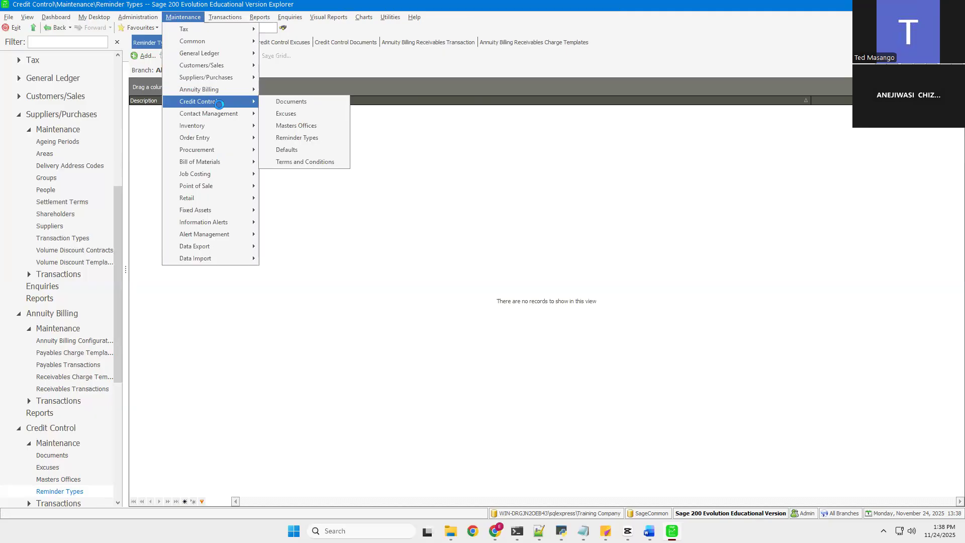
left_click(301, 149)
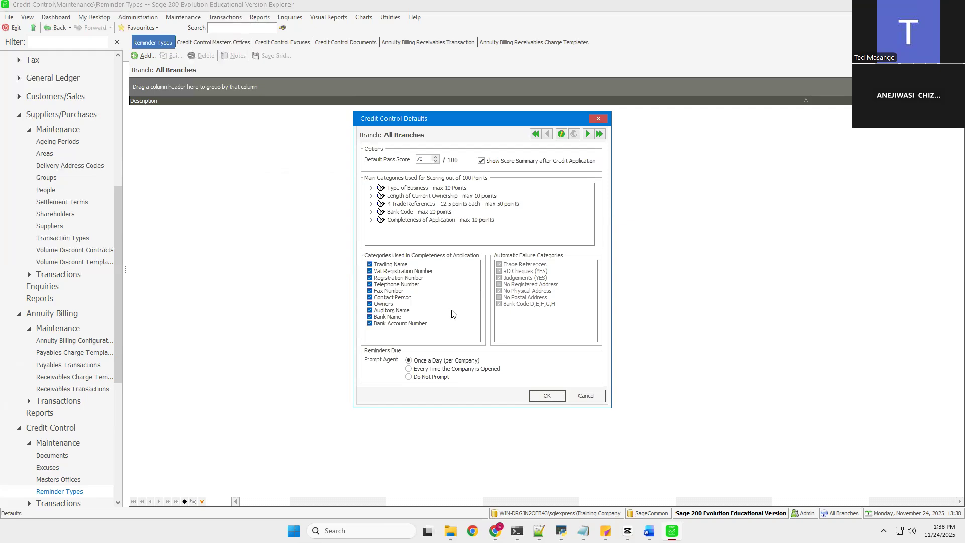
left_click(535, 396)
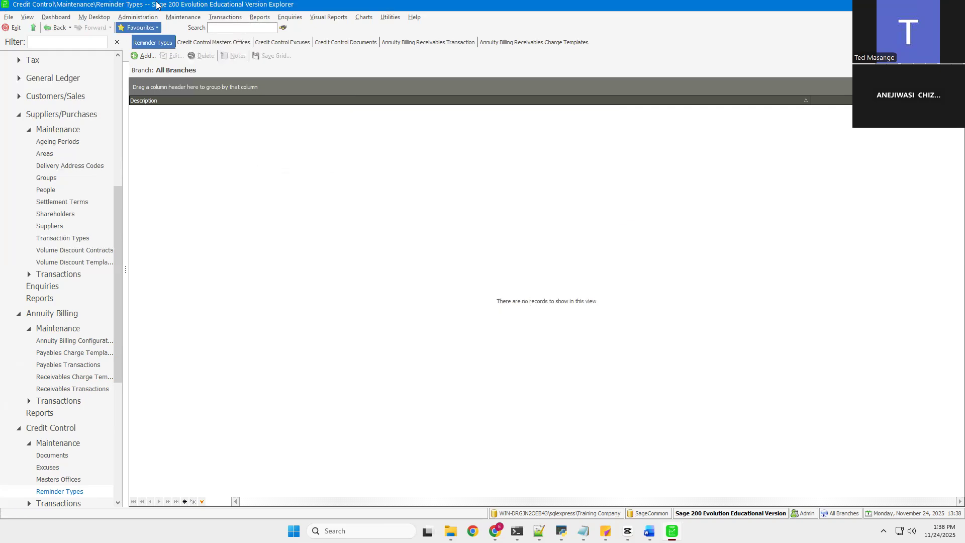
Step: Examine the credit control terms and conditions, trying the option for giving quotes, and close the form without saving
left_click(183, 17)
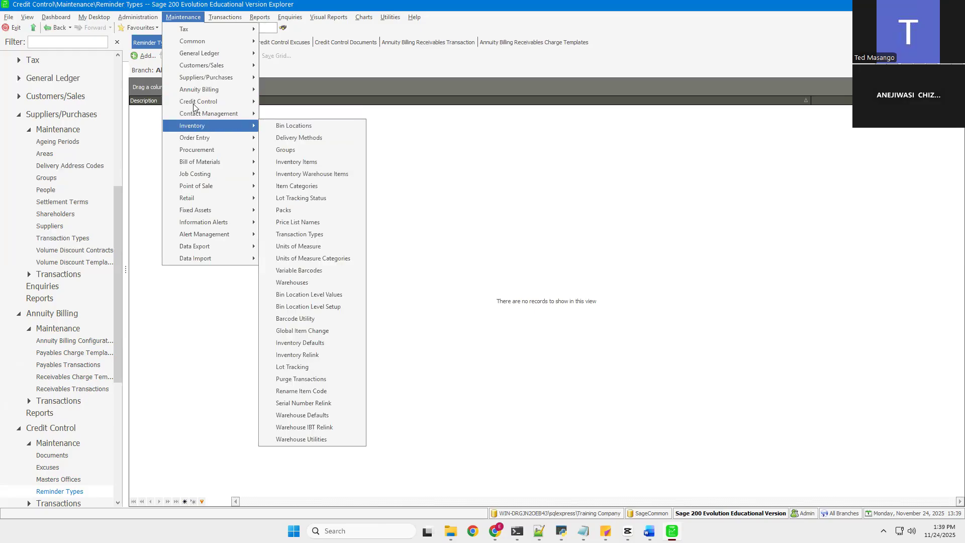
mouse_move(194, 105)
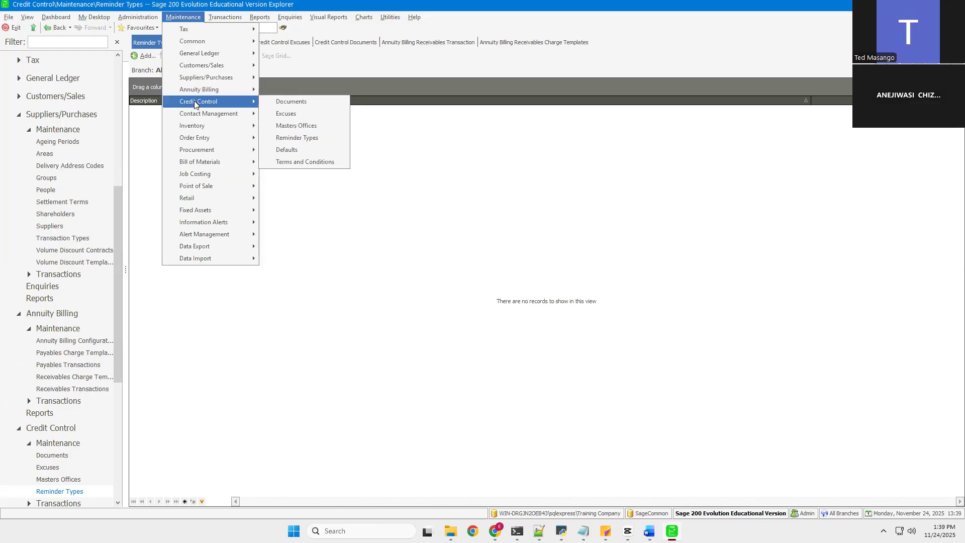
left_click(314, 165)
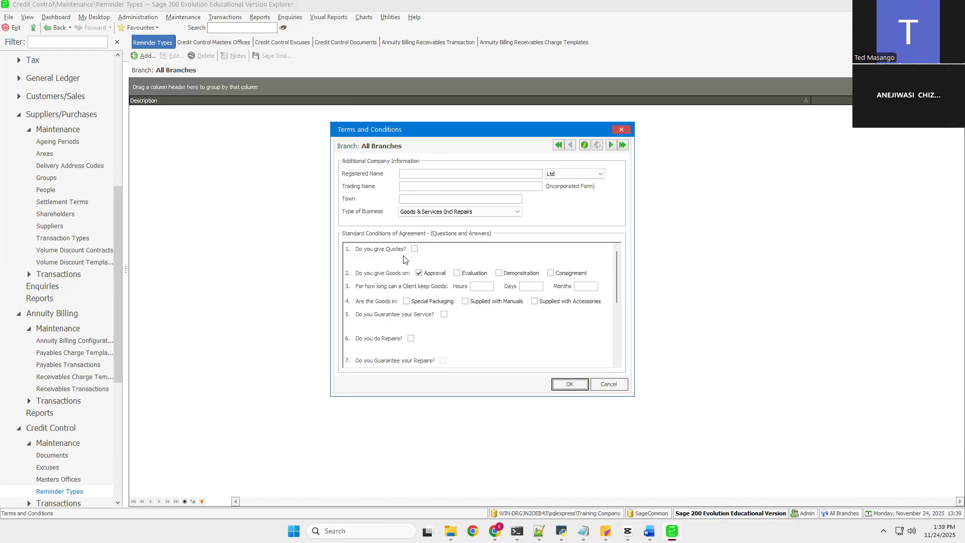
left_click(414, 250)
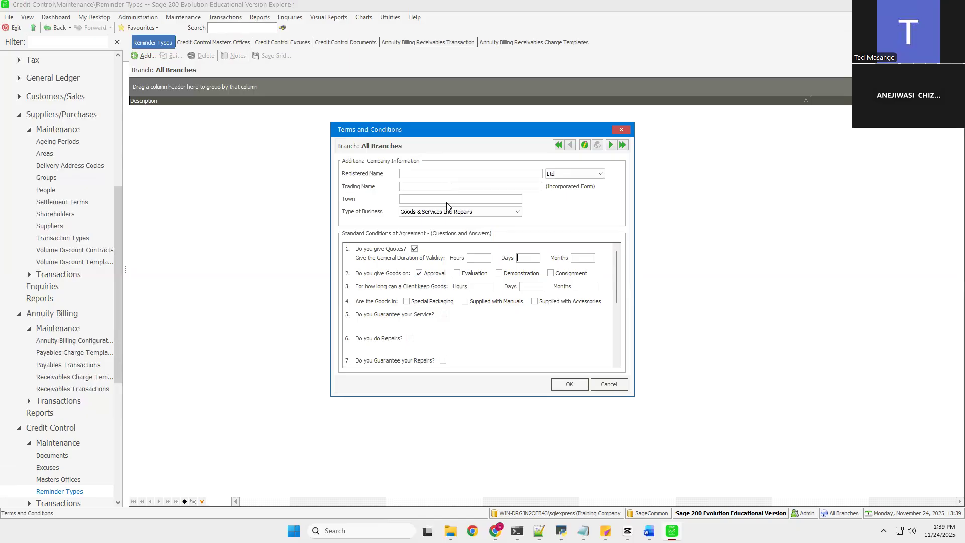
key("Escape")
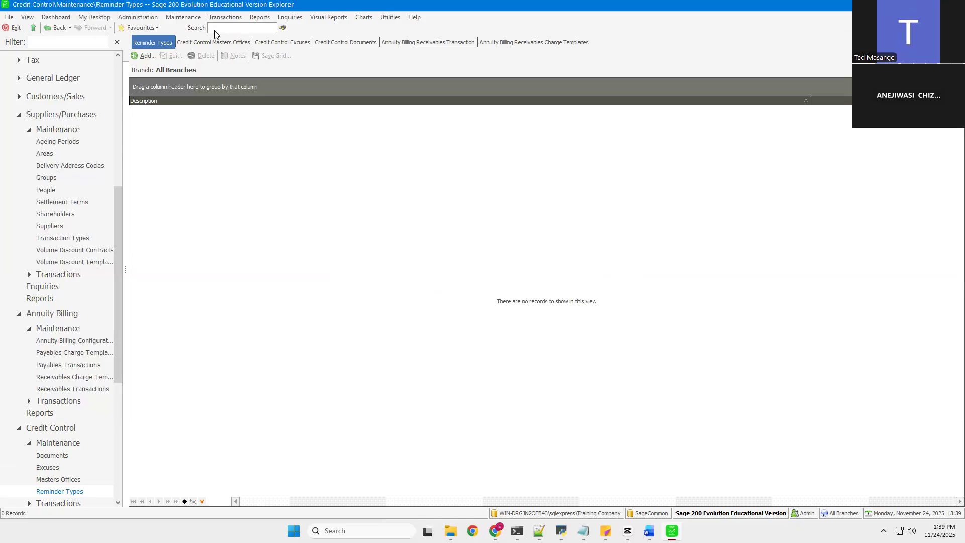
Step: Examine the contact management maintenance options under contracts, incidents and knowledge base
left_click(198, 19)
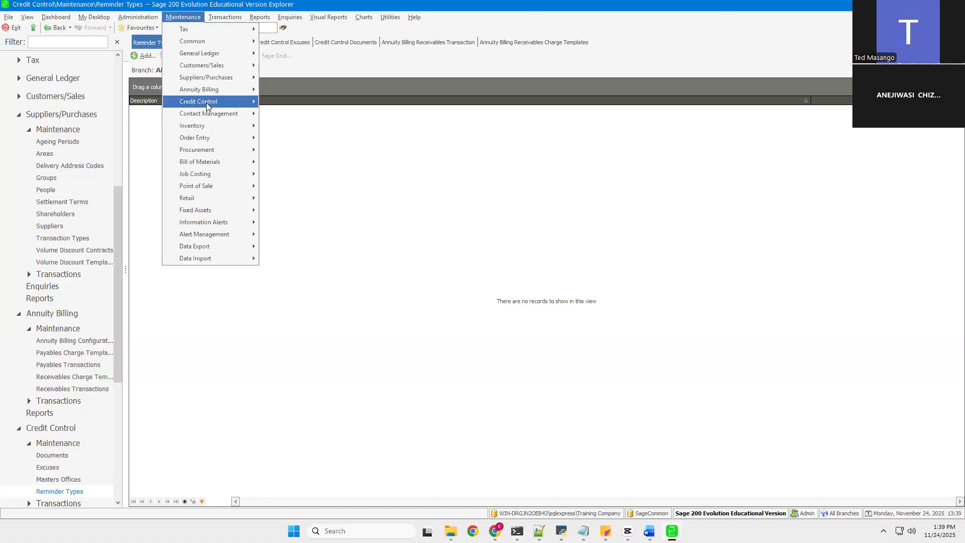
mouse_move(207, 106)
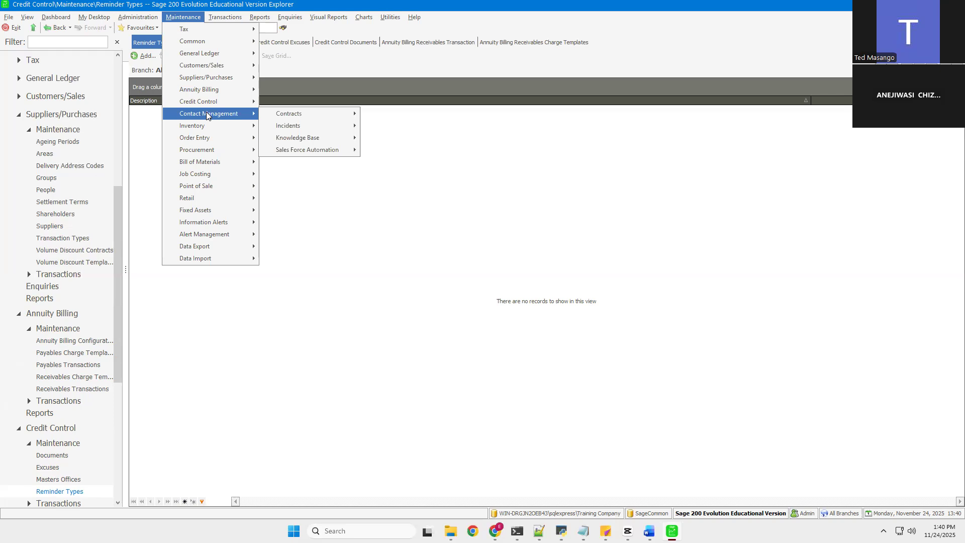
mouse_move(301, 115)
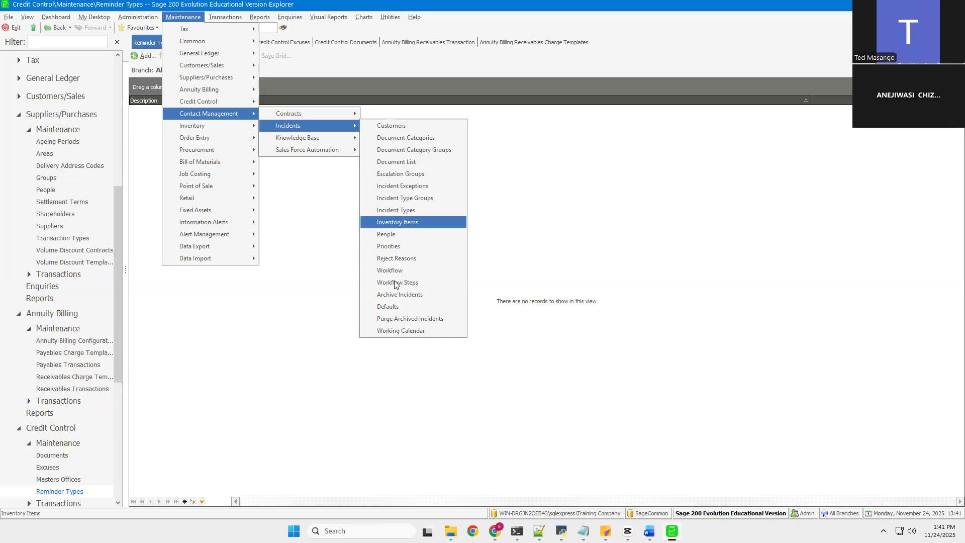
mouse_move(291, 139)
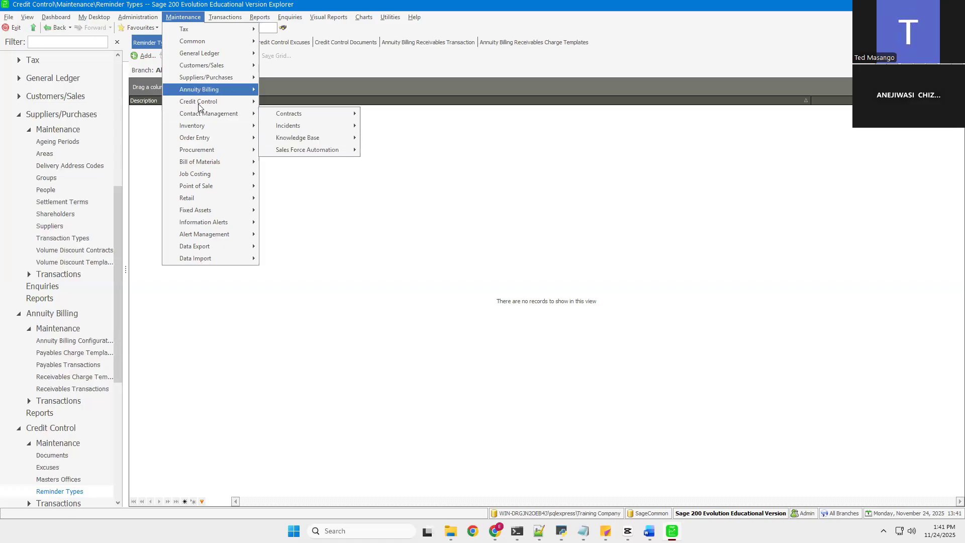
Step: Open the inventory delivery methods list and start a new delivery method record
mouse_move(199, 128)
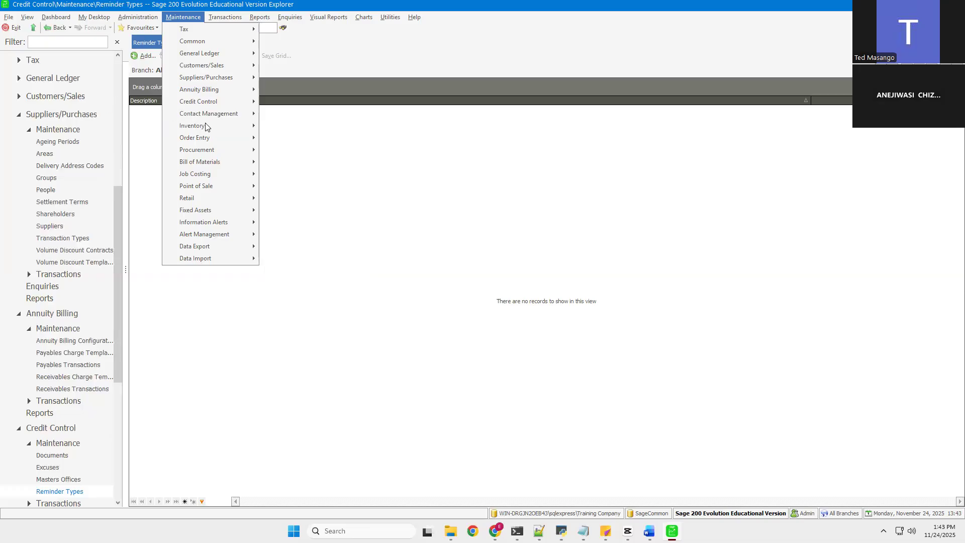
mouse_move(212, 127)
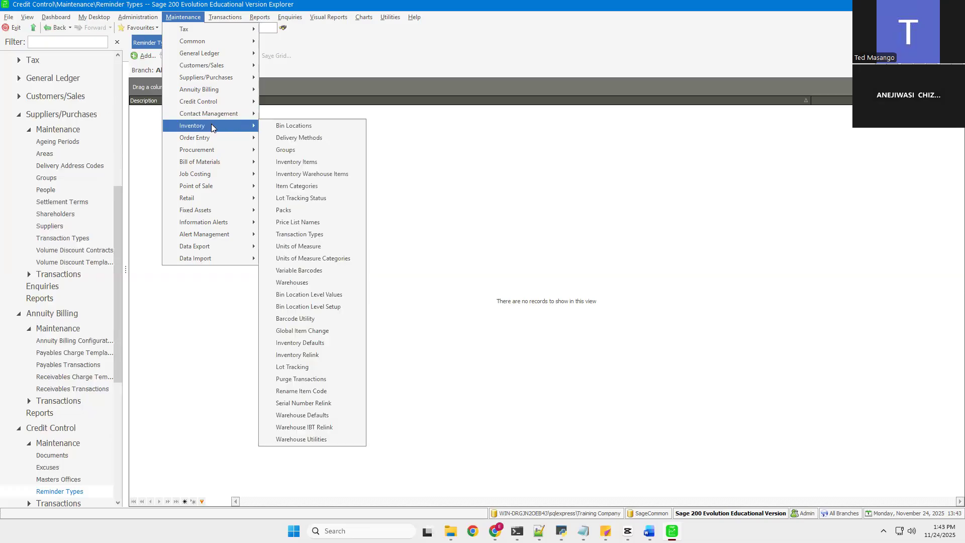
left_click(297, 137)
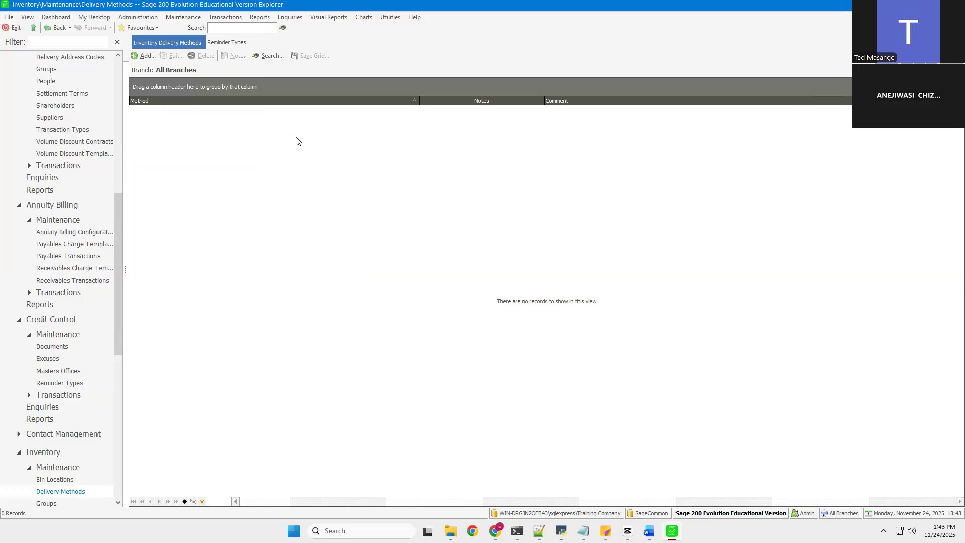
left_click(143, 55)
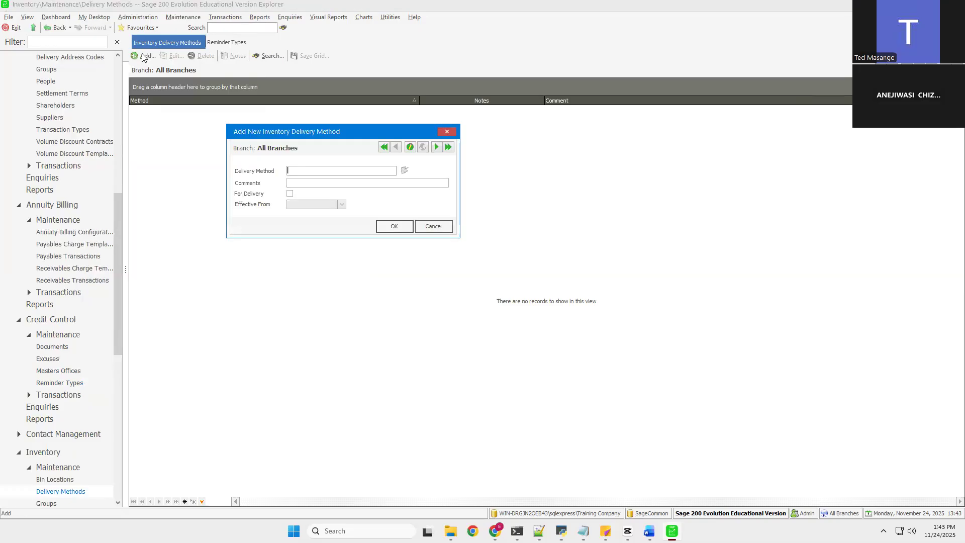